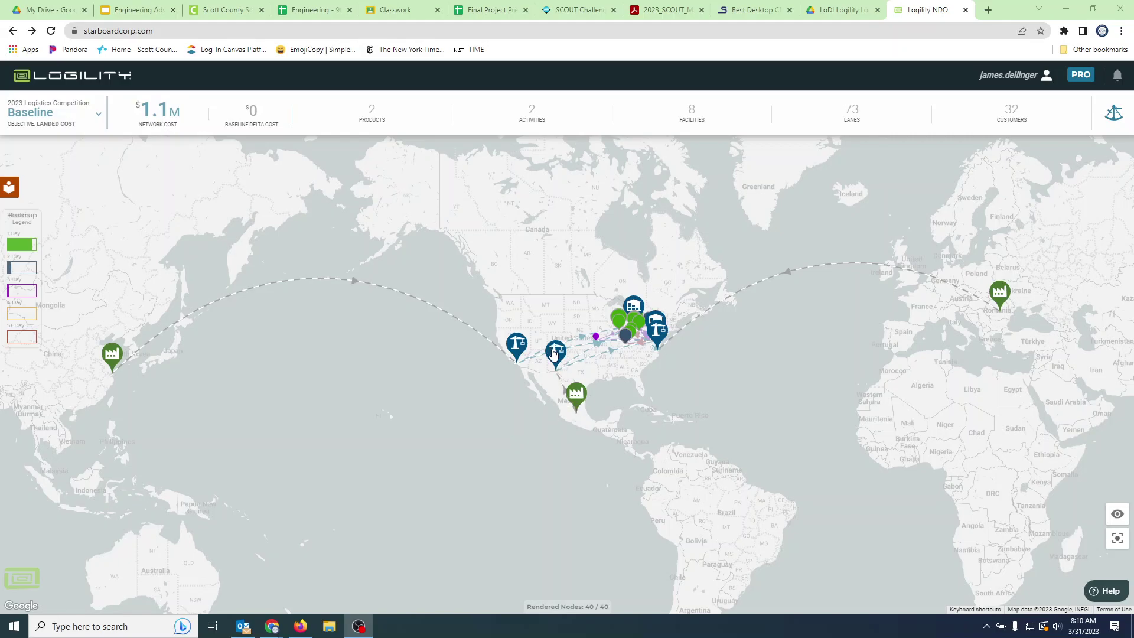
Examine the Baseline network's ports, distribution centers and the Ford Motor Co Sharonville customer node on the map
mouse_move(552, 354)
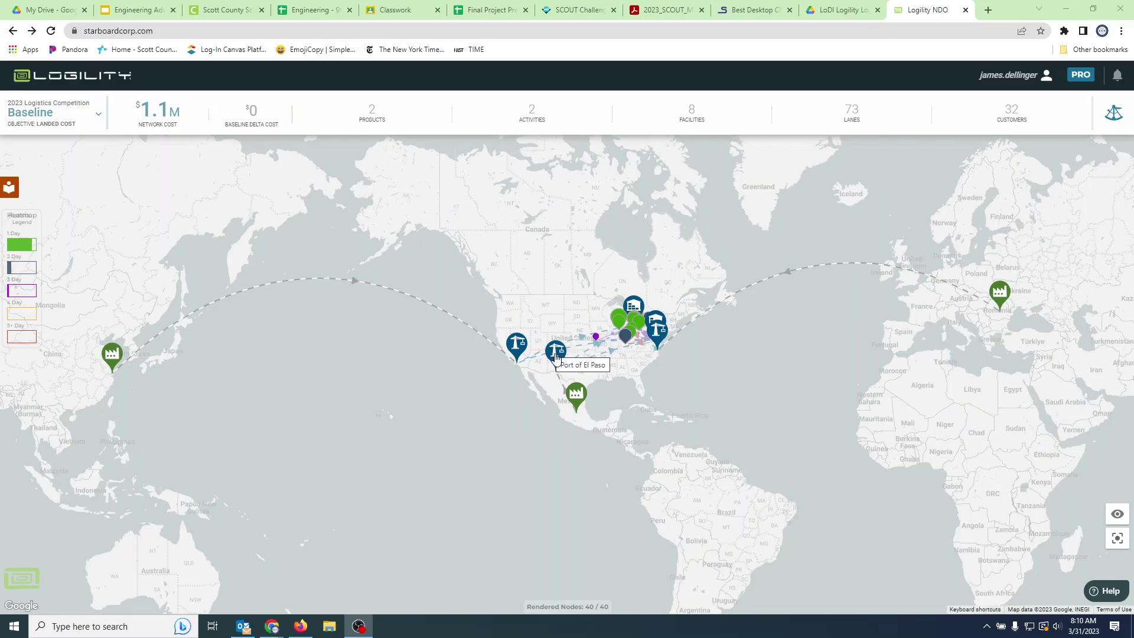
scroll(619, 339, down, 1)
scroll(618, 339, up, 3)
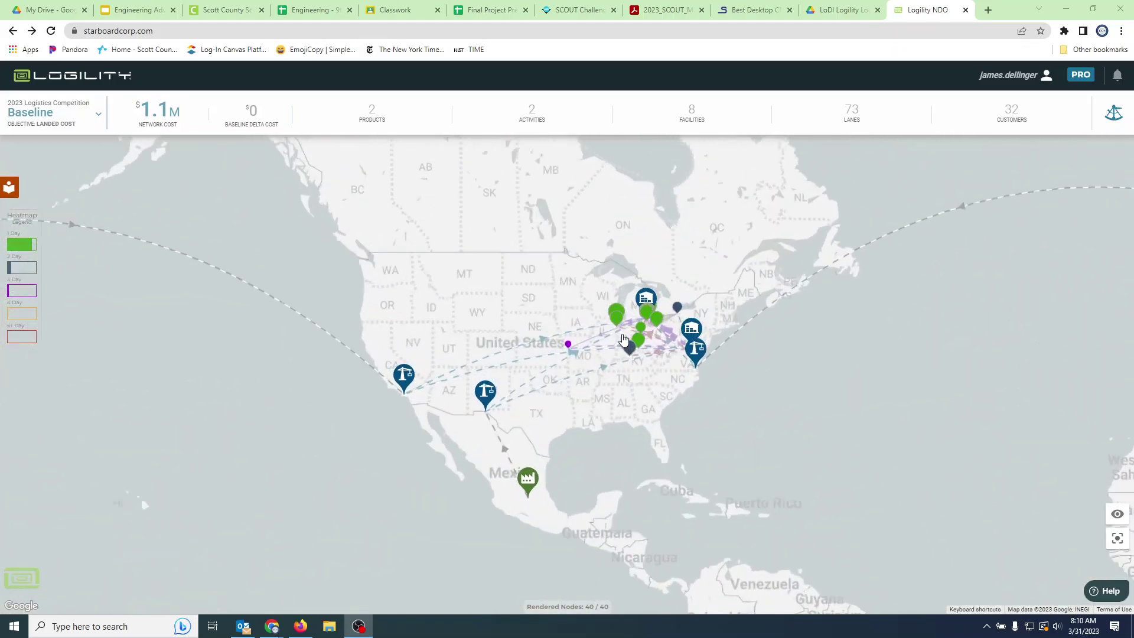
scroll(623, 338, down, 1)
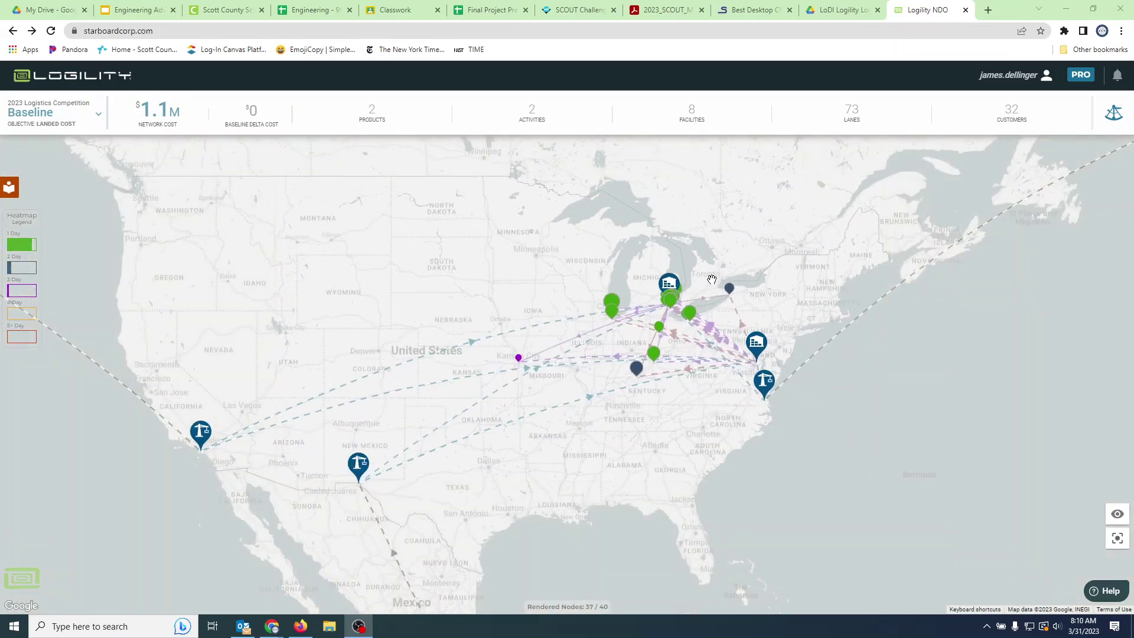
mouse_move(669, 286)
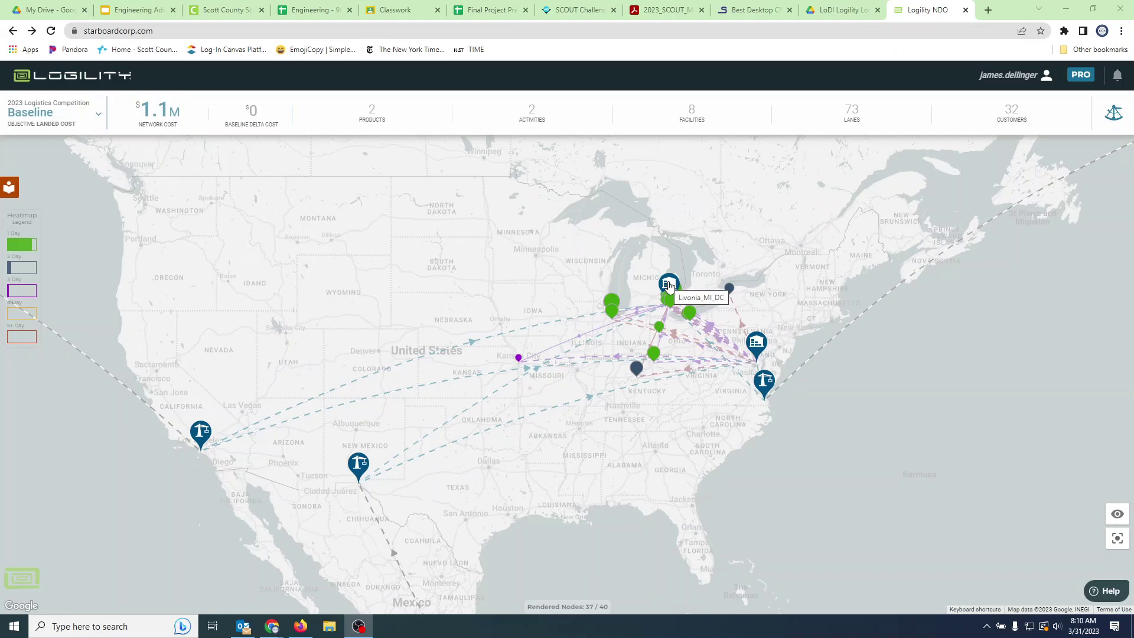
mouse_move(760, 348)
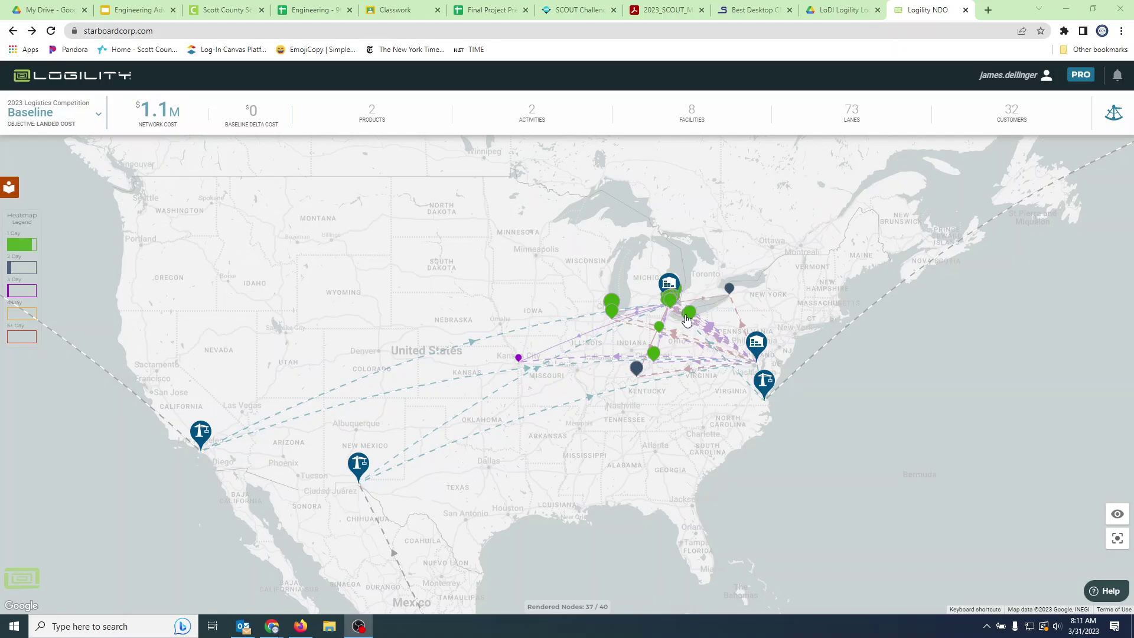
click(653, 354)
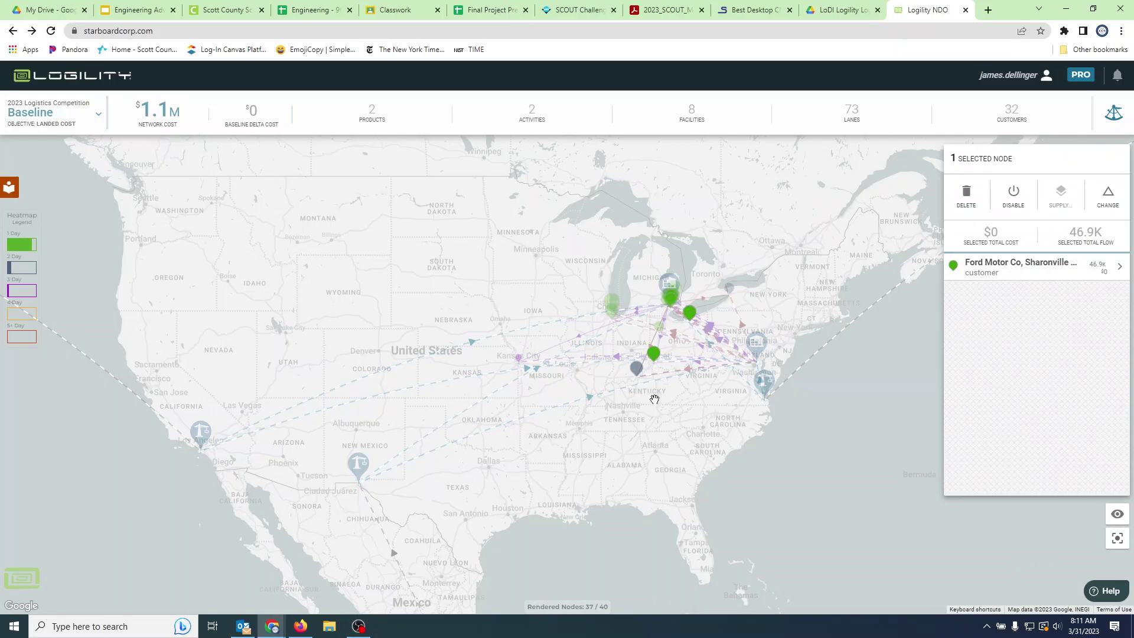
click(811, 416)
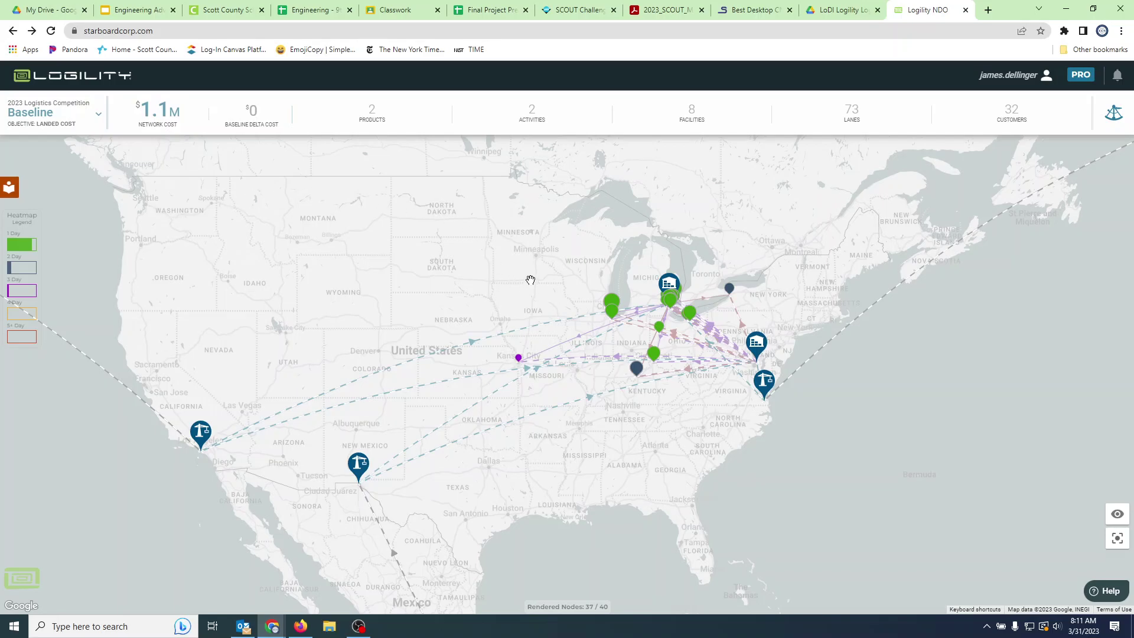
Create a new blank scenario in the 2023 Logistics Competition model
click(98, 115)
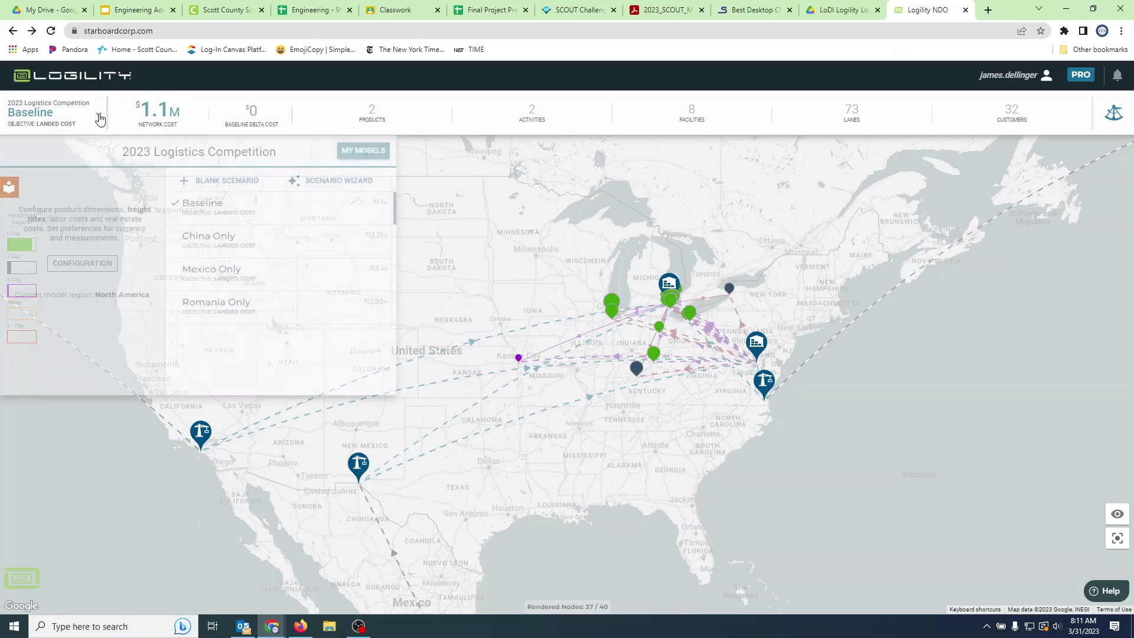
click(235, 178)
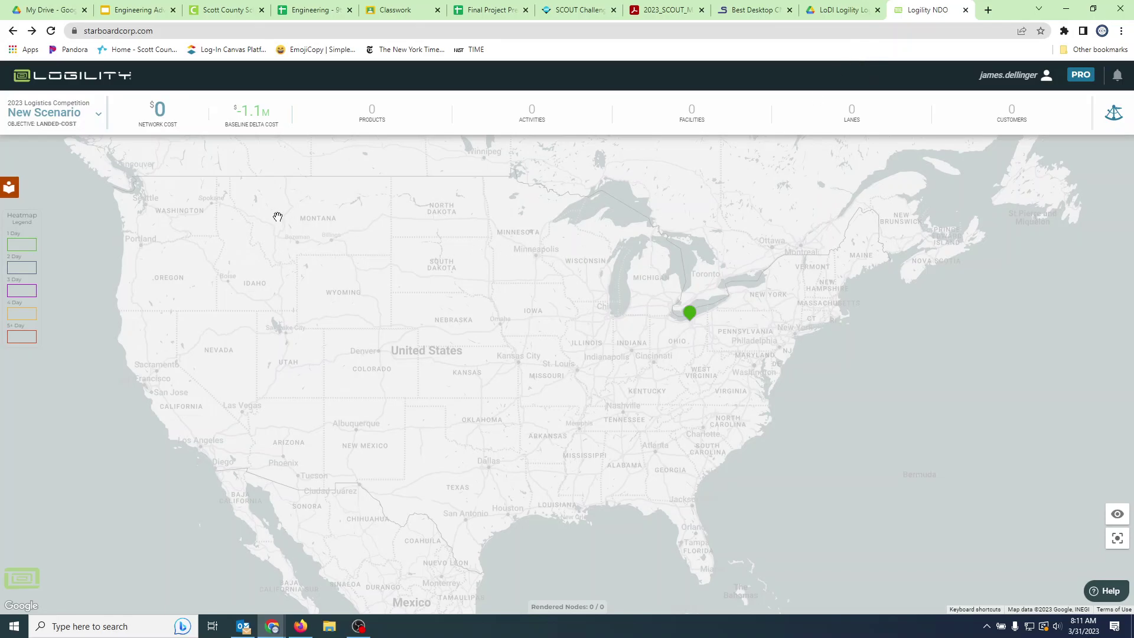
Switch to the LoDI Logility Logistics Competition 2023 PDF and highlight the pre-conference instructions on account creation and the promotion code
click(842, 10)
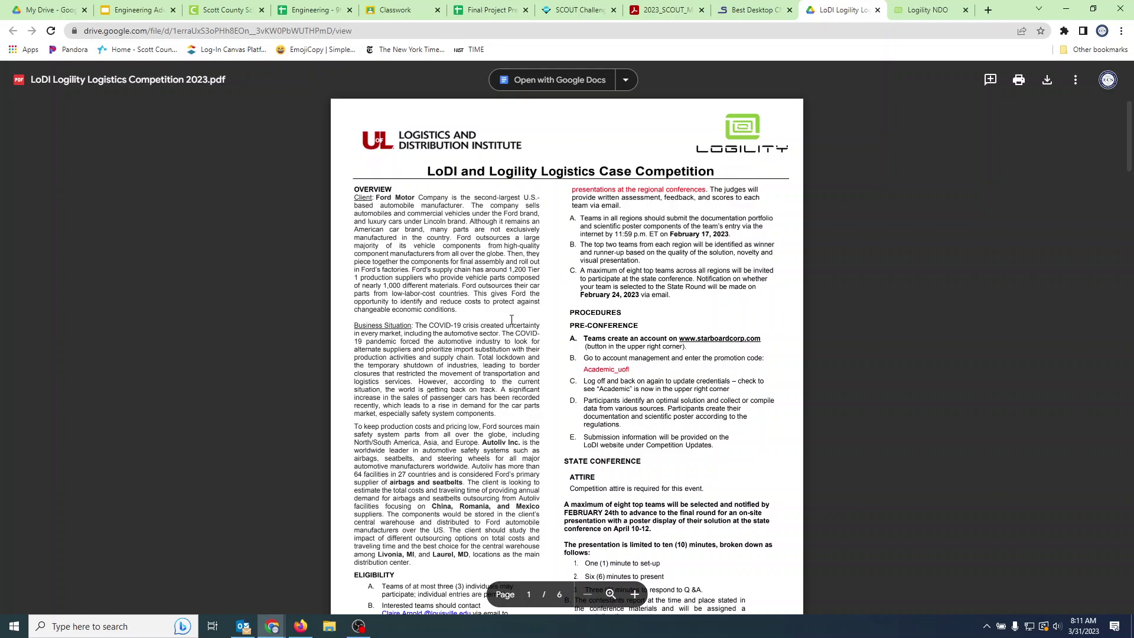
scroll(511, 319, down, 10)
scroll(510, 322, down, 3)
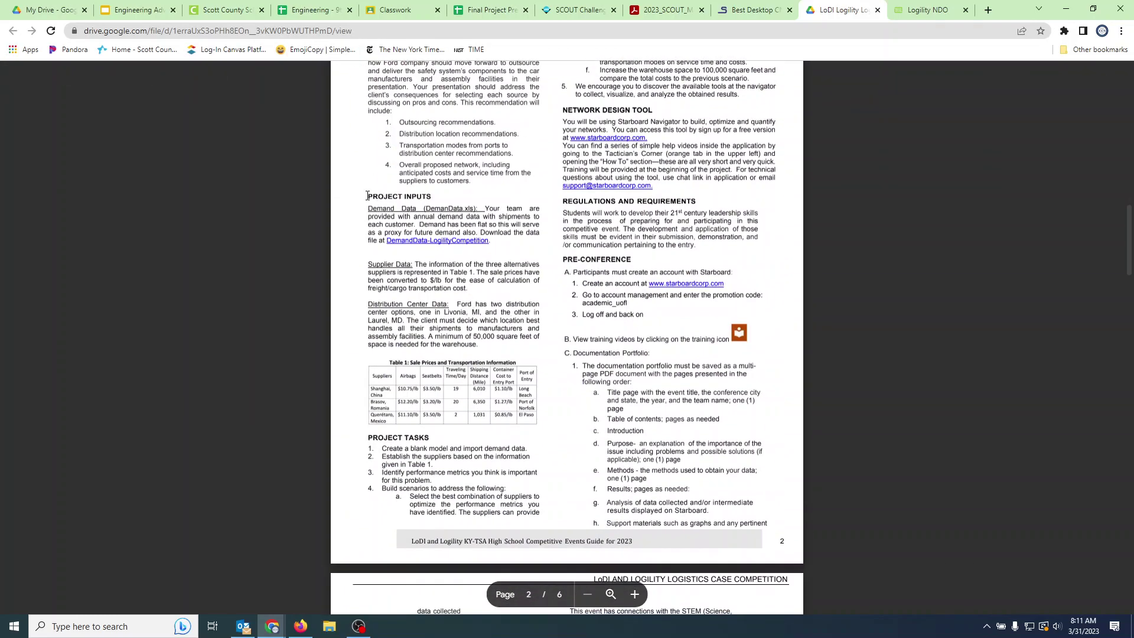
scroll(469, 284, up, 13)
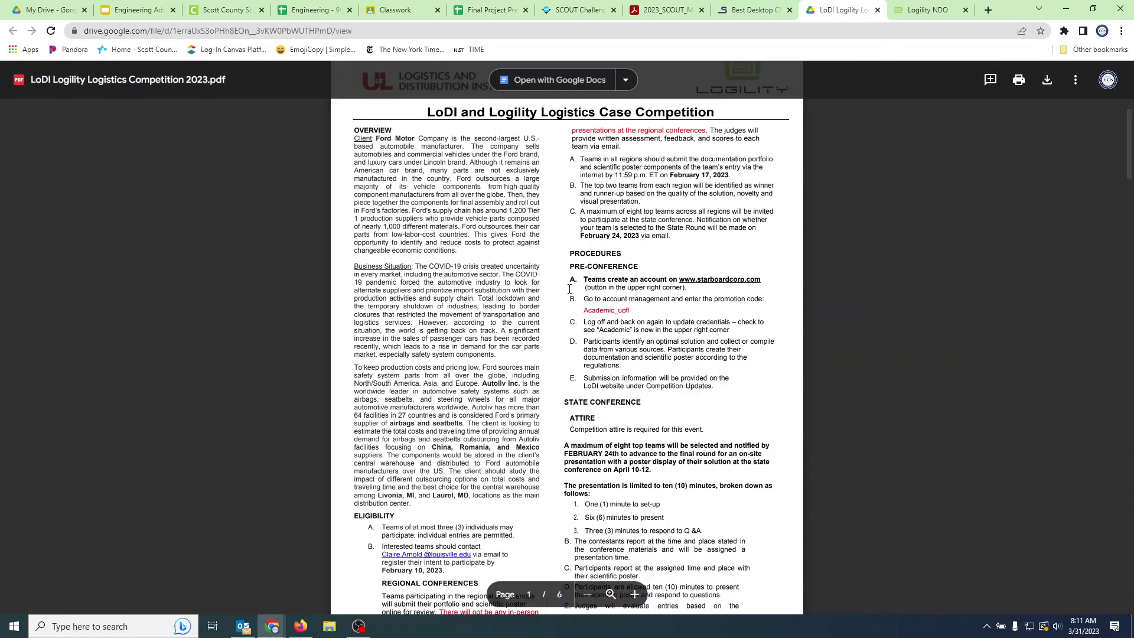
drag(584, 280, 649, 315)
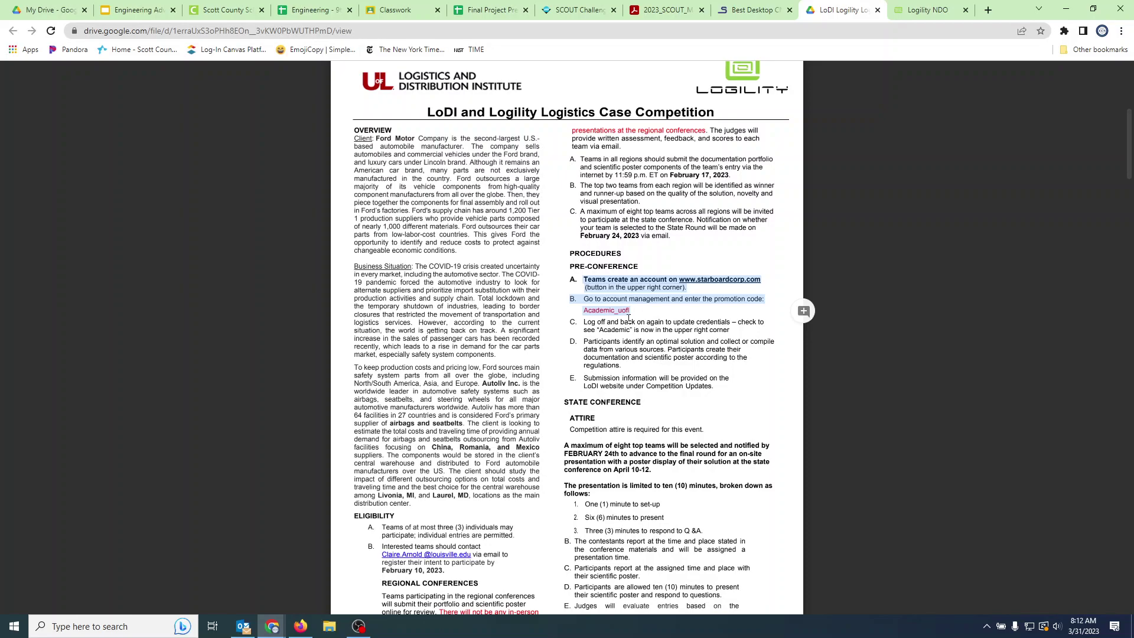
Read the case study's project deliverables, project inputs and project tasks on page 2 of the competition PDF
scroll(597, 315, down, 8)
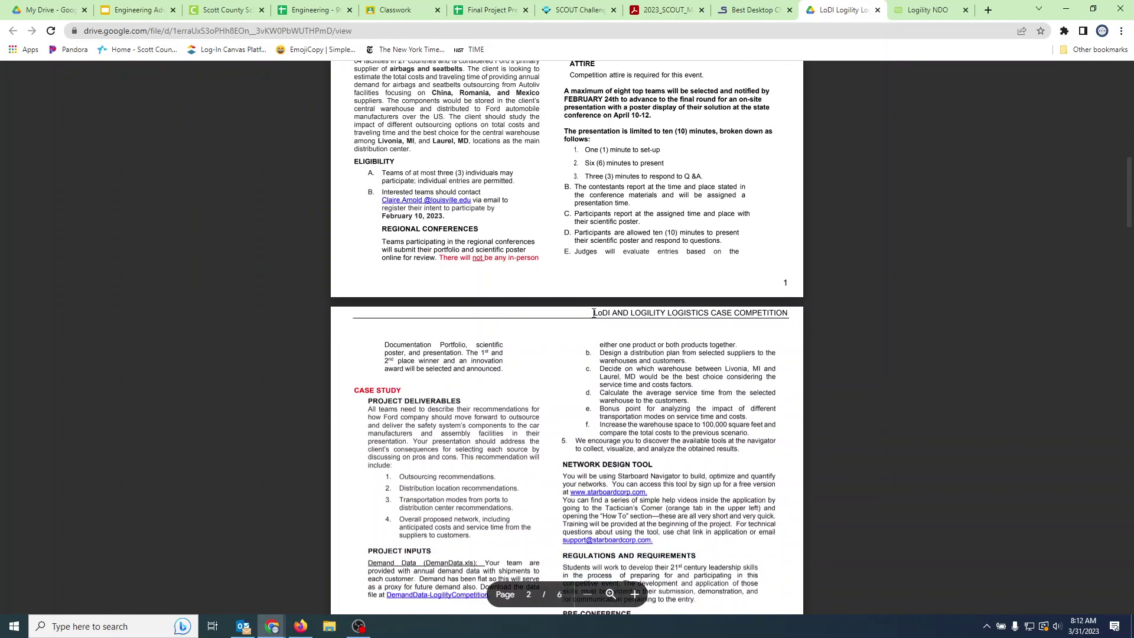
scroll(591, 311, down, 2)
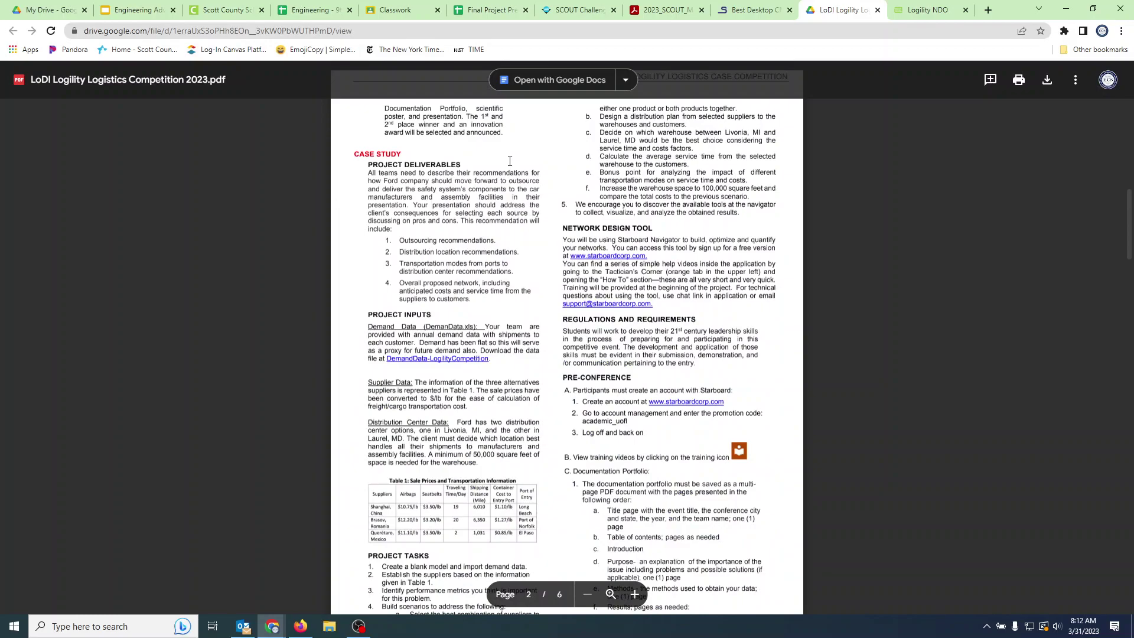
scroll(360, 189, down, 1)
scroll(341, 168, up, 1)
scroll(405, 471, down, 3)
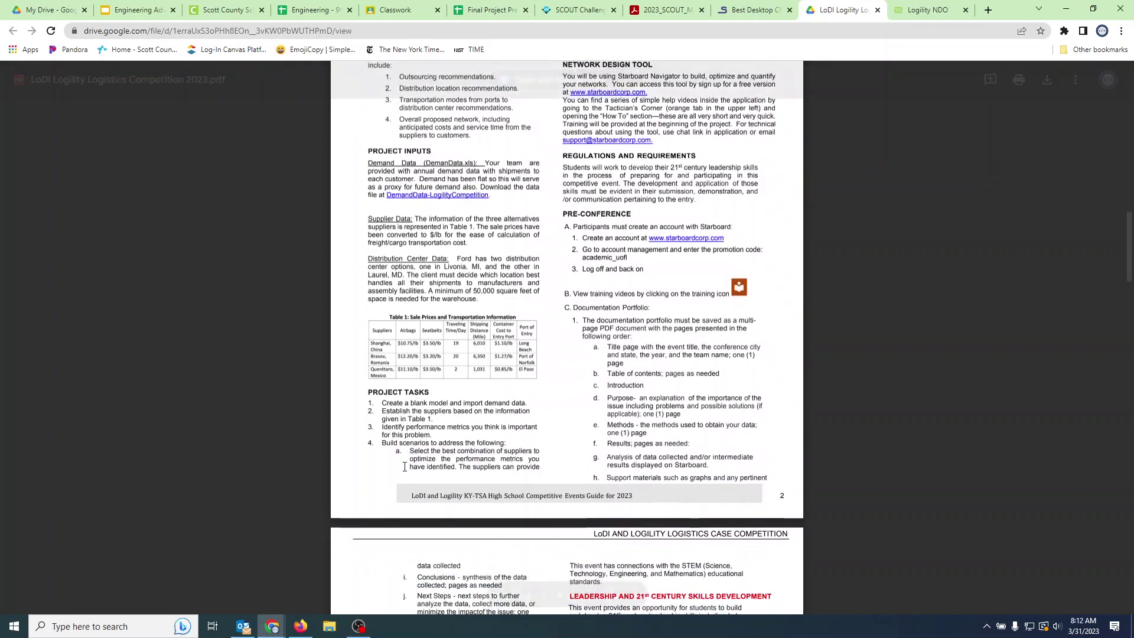
scroll(393, 382, up, 6)
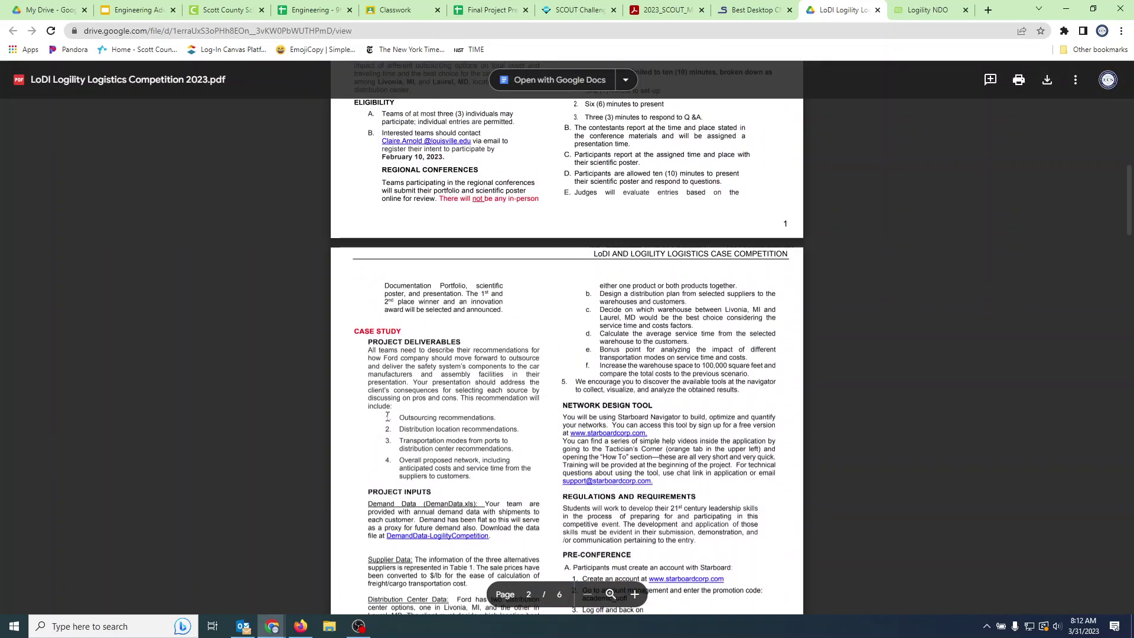
scroll(388, 417, down, 4)
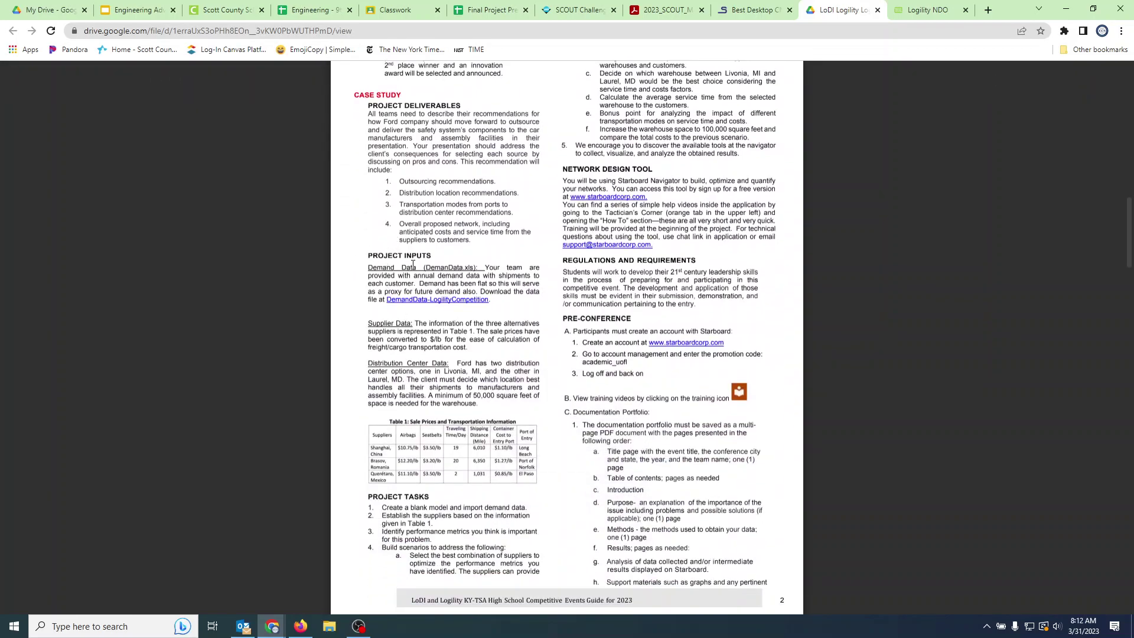
Download DemandData.xls through the DemandData-LogilityCompetition link under Project Inputs and show the downloaded file in its folder
click(444, 304)
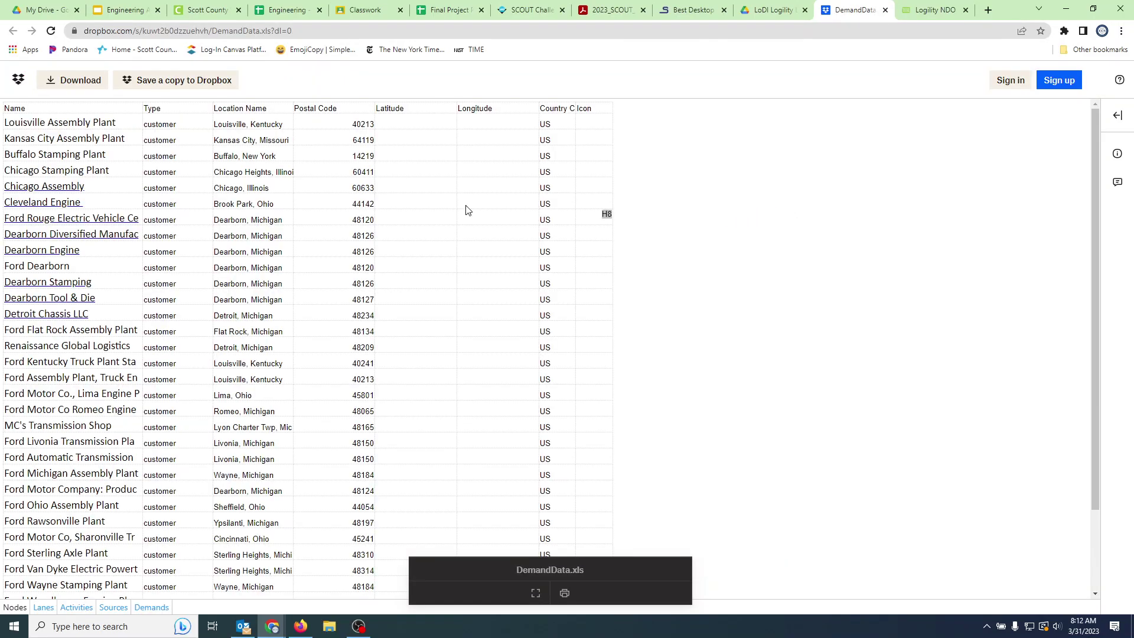
click(88, 80)
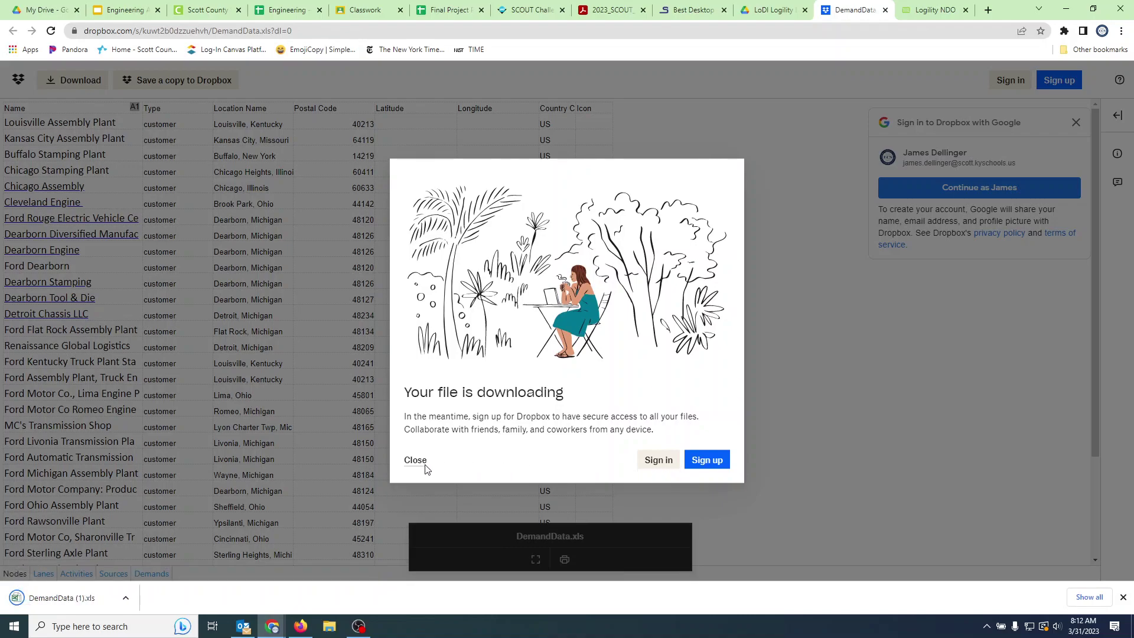
click(416, 460)
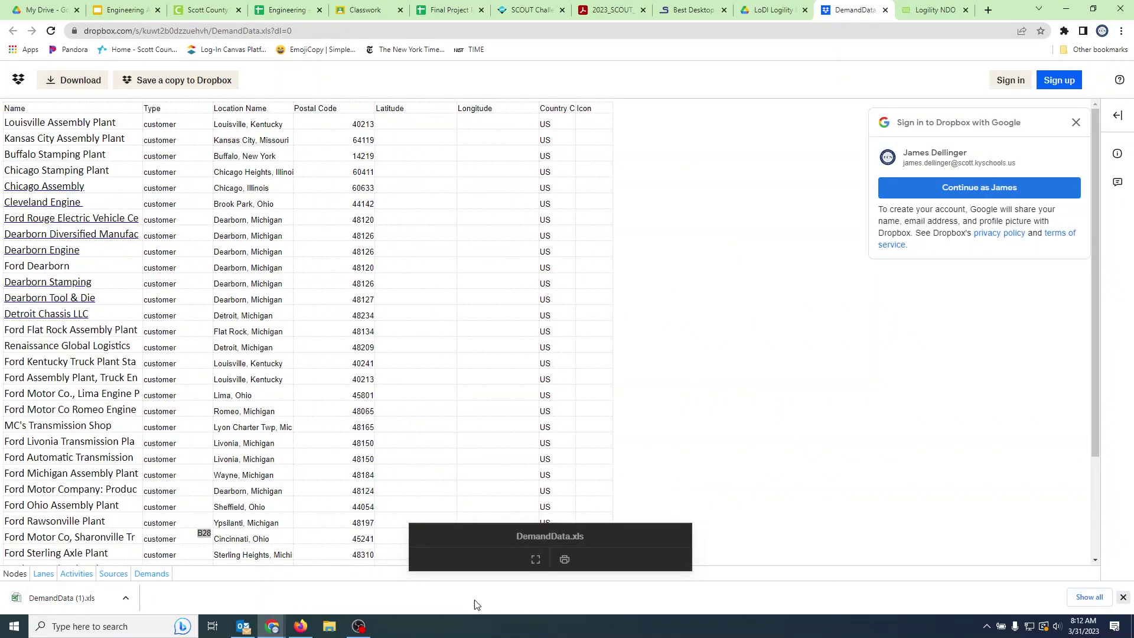
click(126, 598)
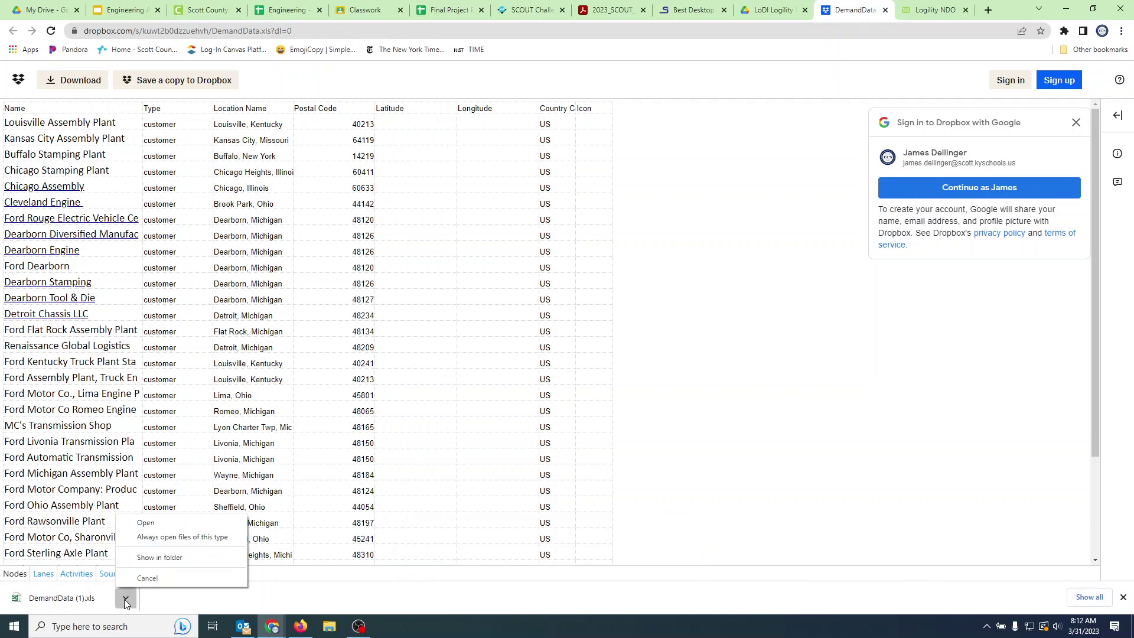
click(179, 560)
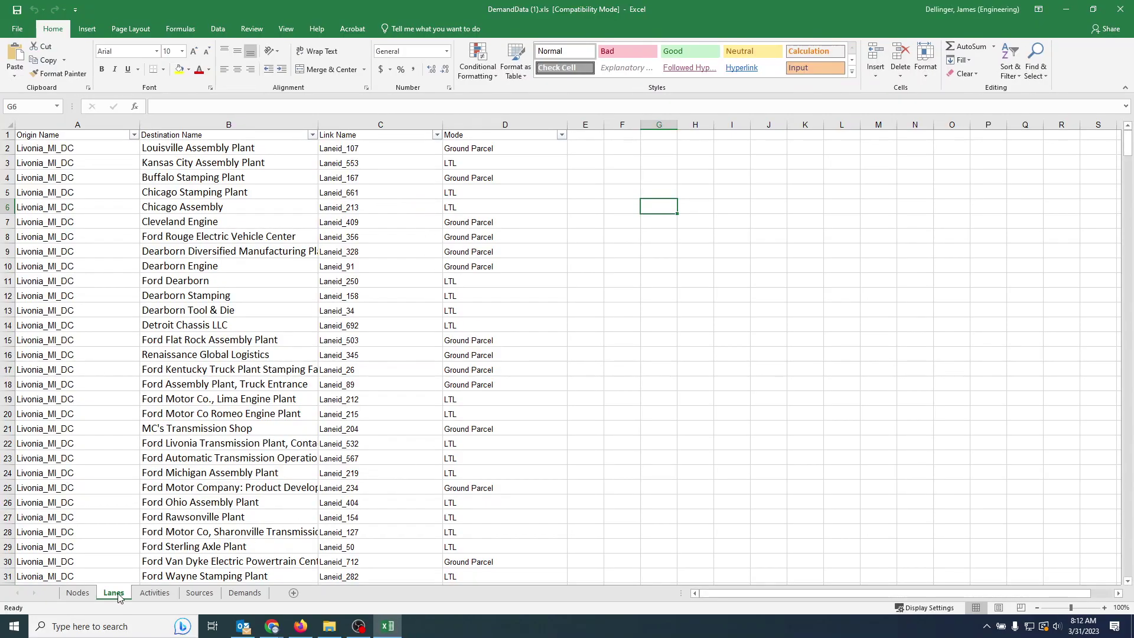
Look through the Nodes, Lanes, Activities, Demands and Sources worksheets of the demand data workbook in Excel
click(78, 593)
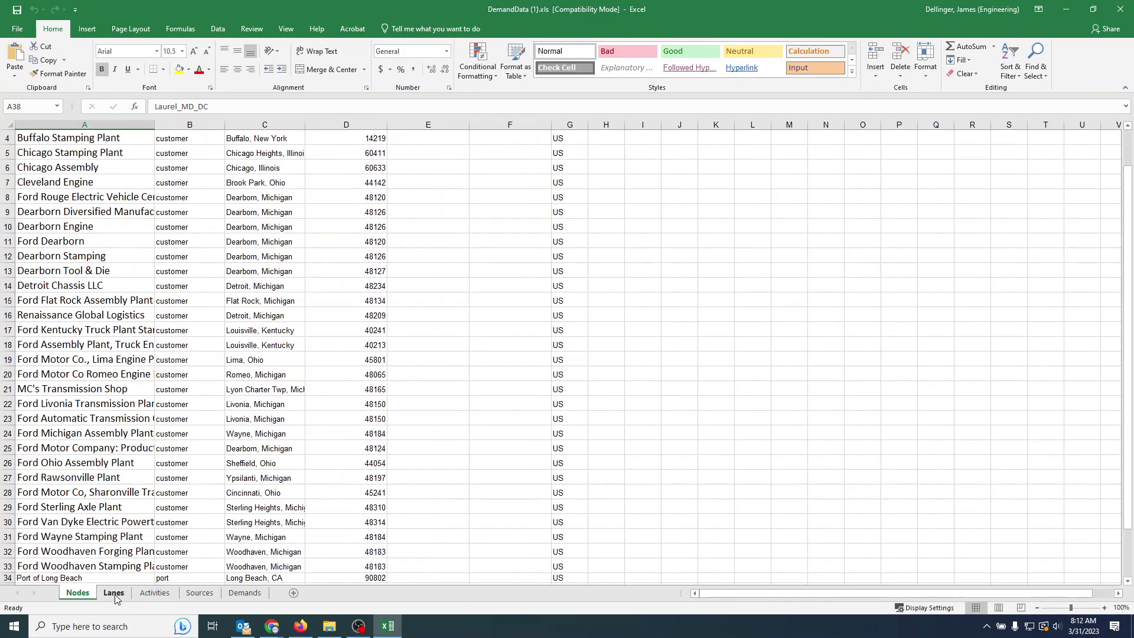
click(114, 594)
click(155, 593)
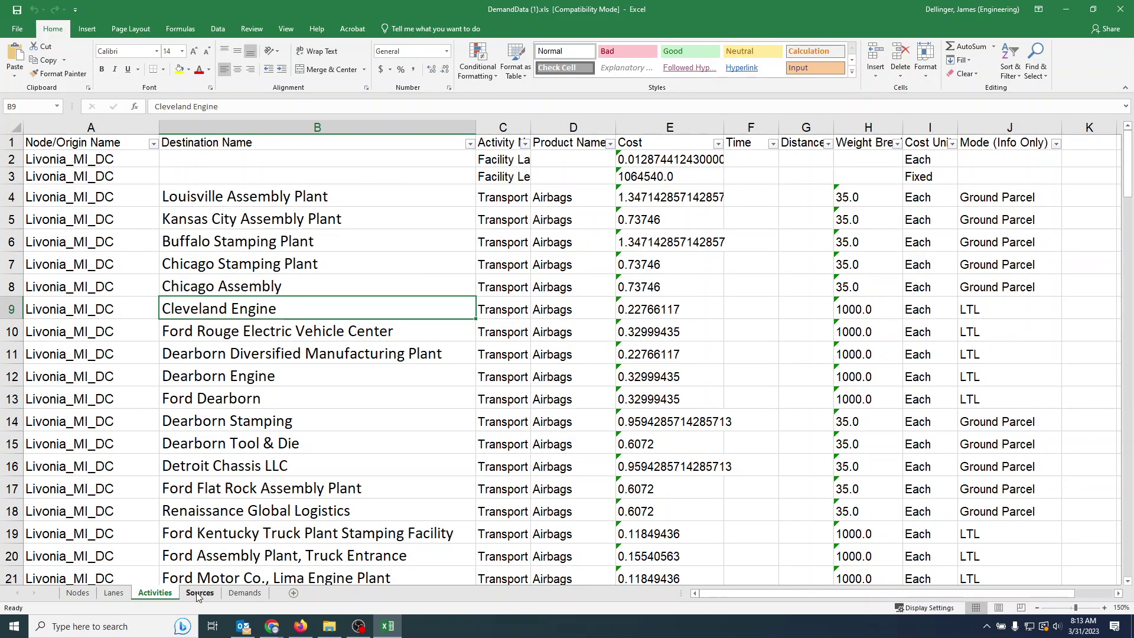
click(242, 594)
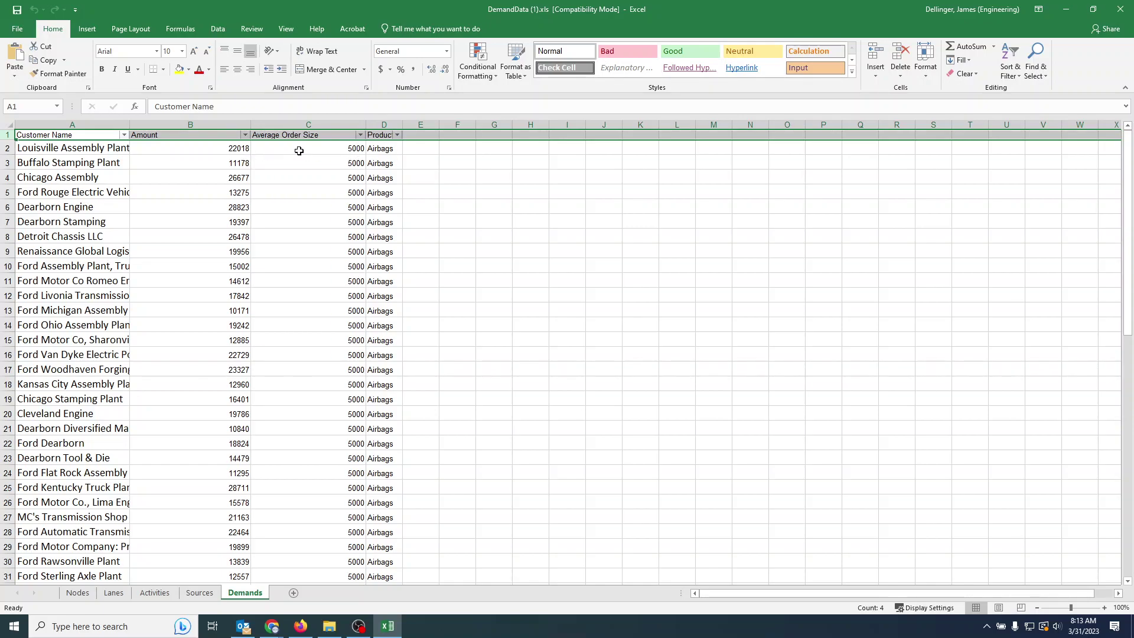
click(201, 594)
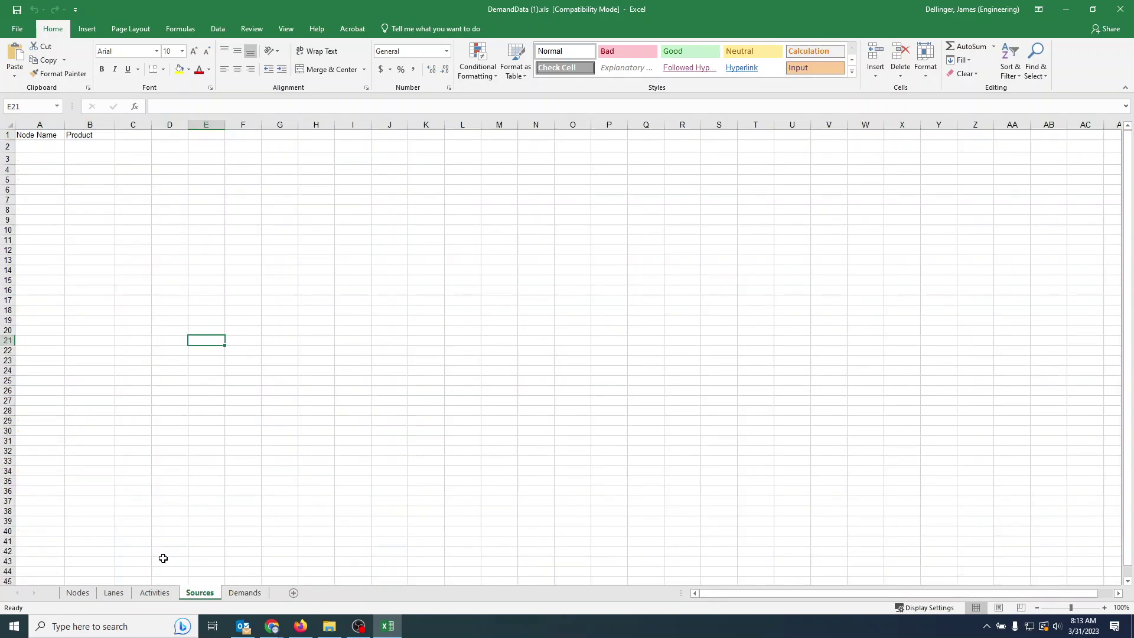
Review the weight breaks, costs and transport modes on the Activities worksheet down to its last rows
click(156, 593)
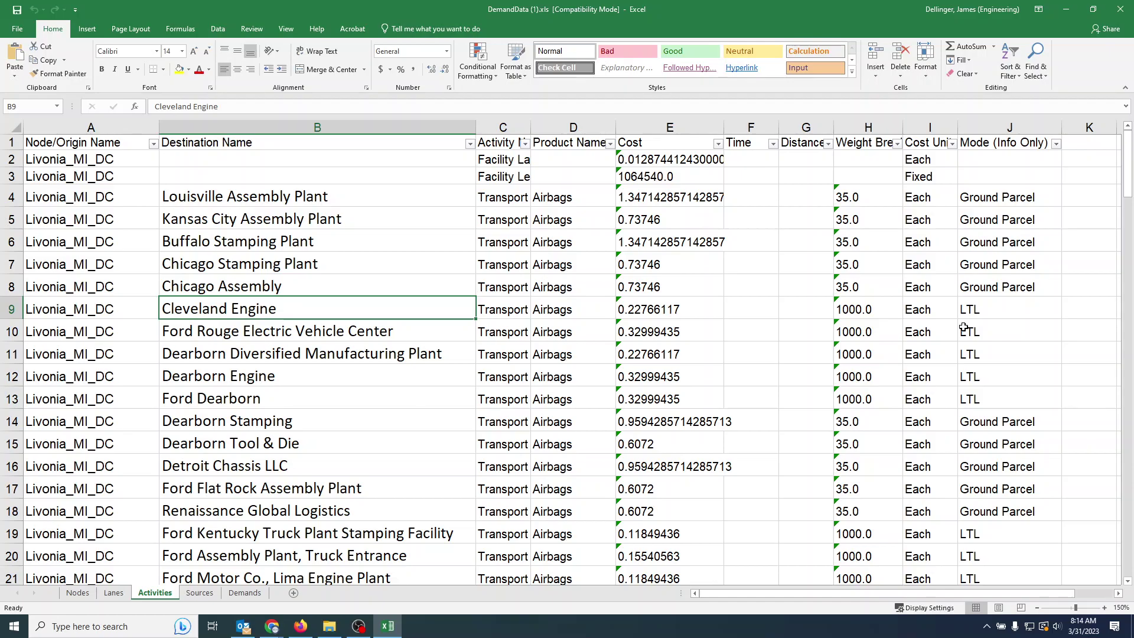
scroll(870, 344, down, 16)
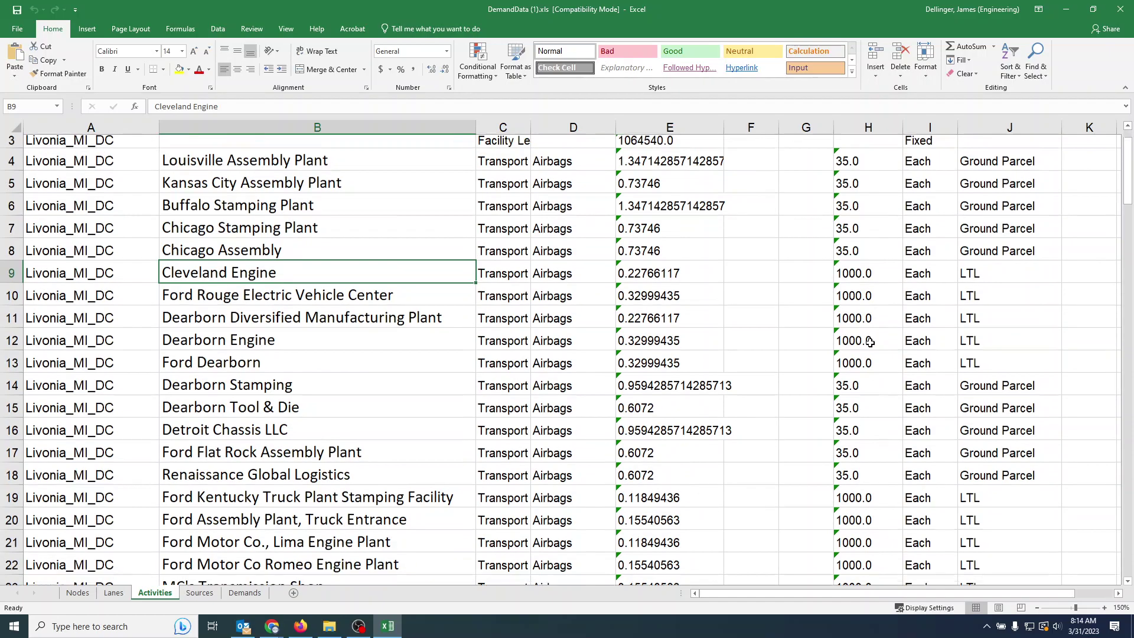
scroll(870, 344, down, 20)
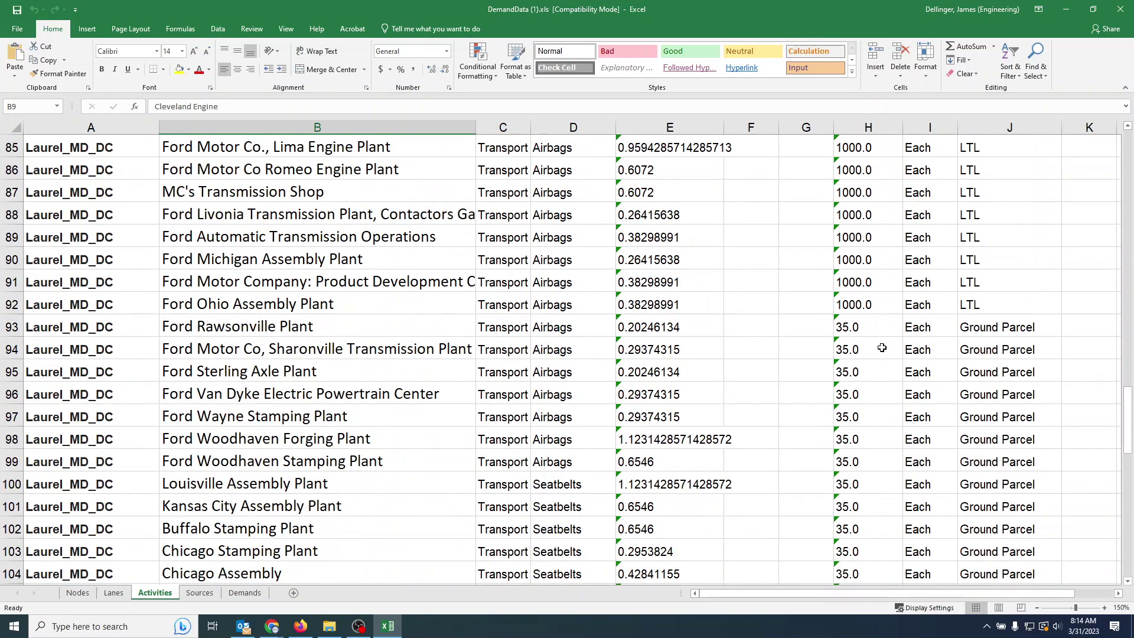
scroll(880, 348, down, 5)
scroll(880, 346, up, 1)
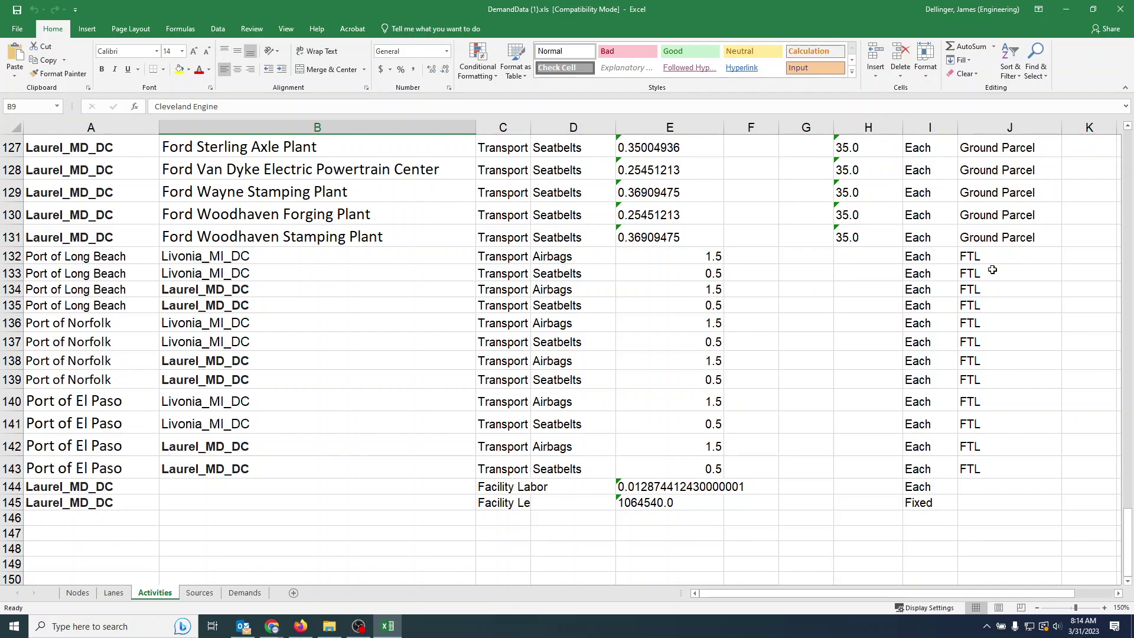
scroll(825, 355, down, 2)
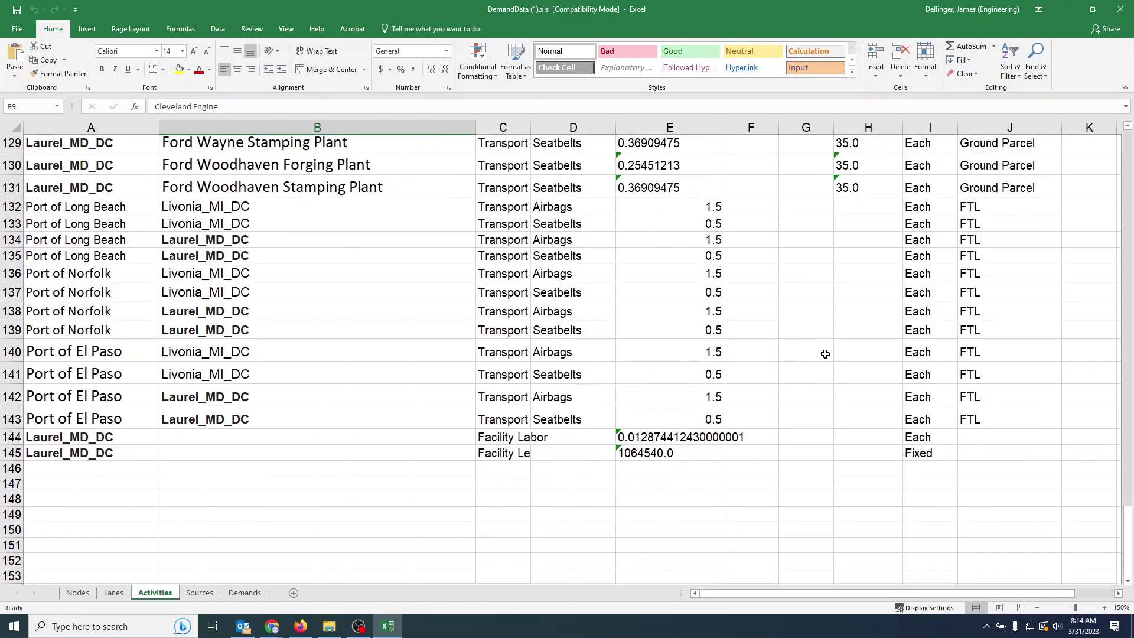
Enter INTERMODAL and OCEAN as example transport modes in cells J146 and J147 of the Activities worksheet
click(966, 388)
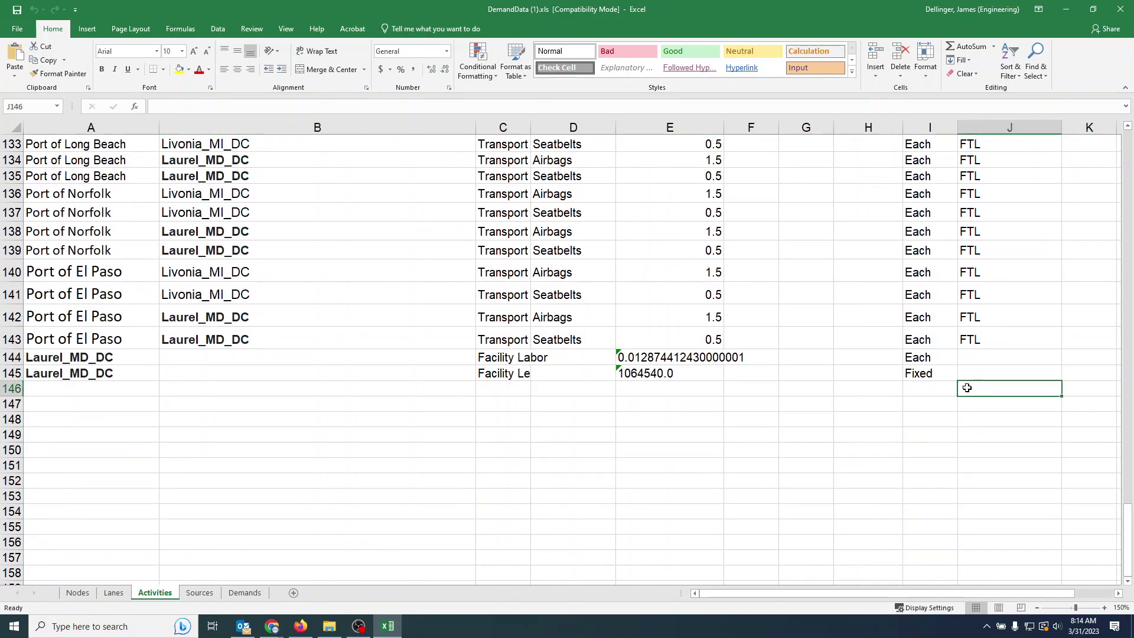
text(INTERMA)
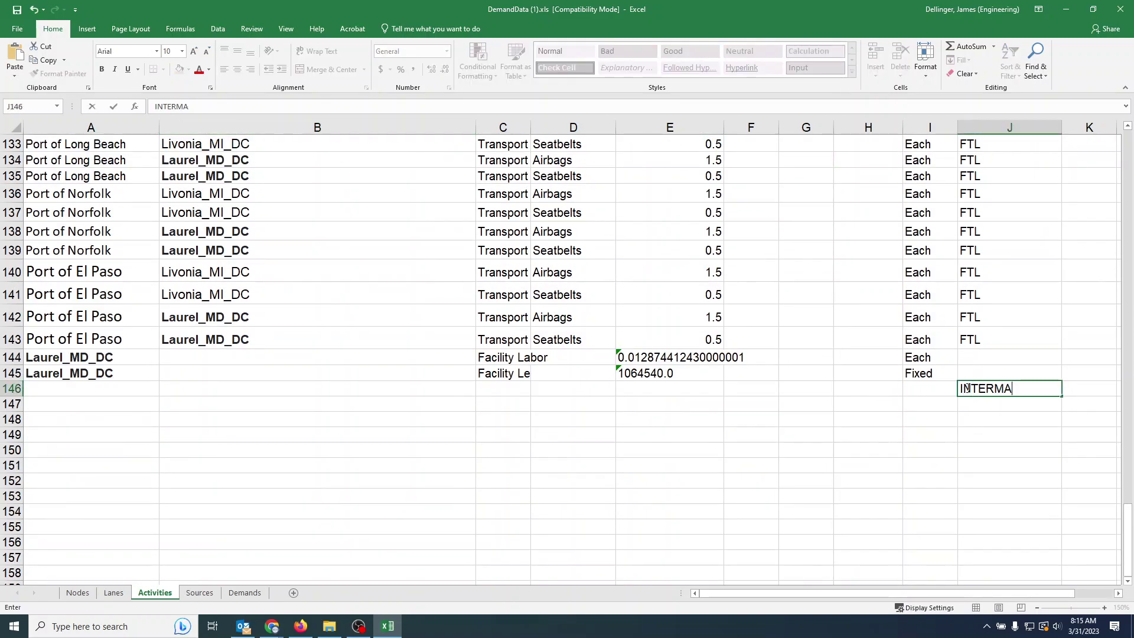
key(BackSpace)
text(ODAL)
key(Return)
text(OCEAN)
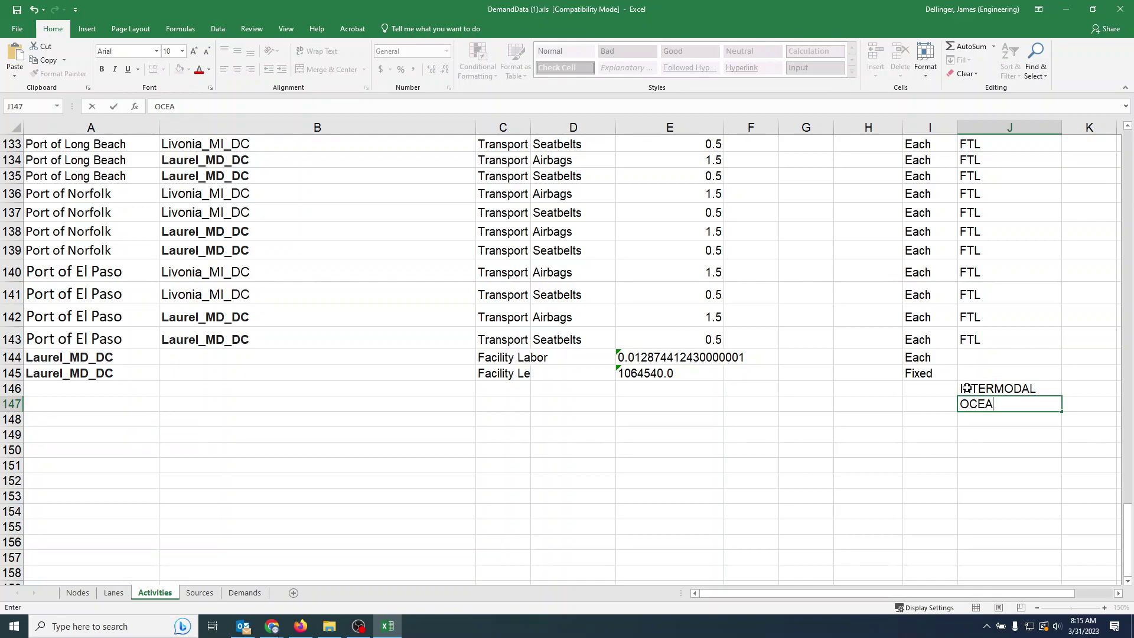
click(966, 388)
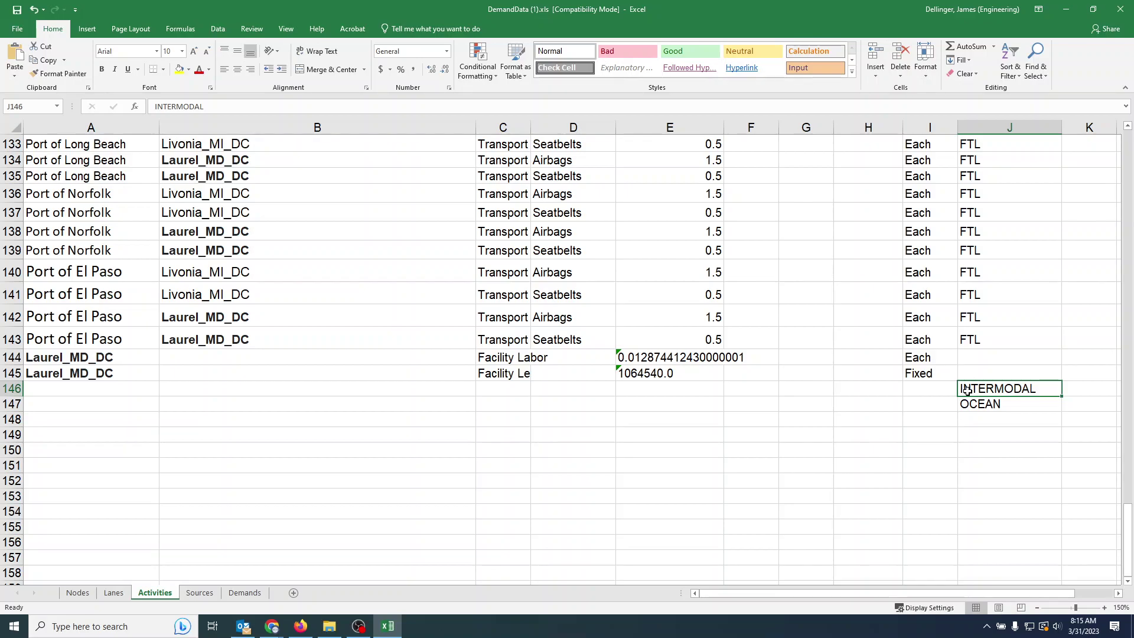
click(1011, 411)
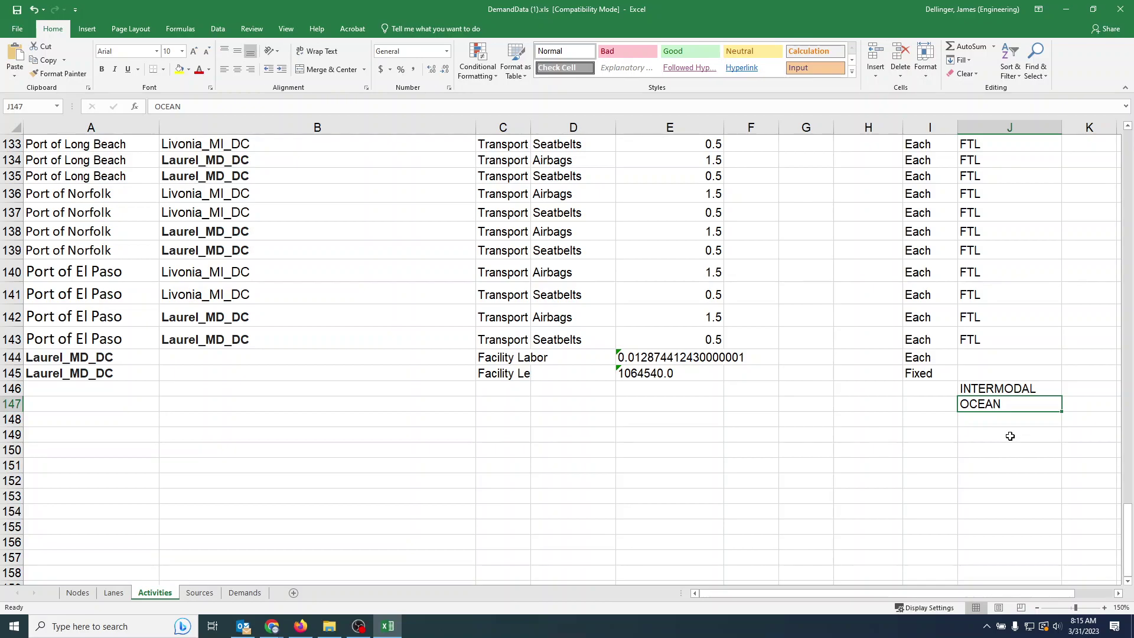
click(969, 428)
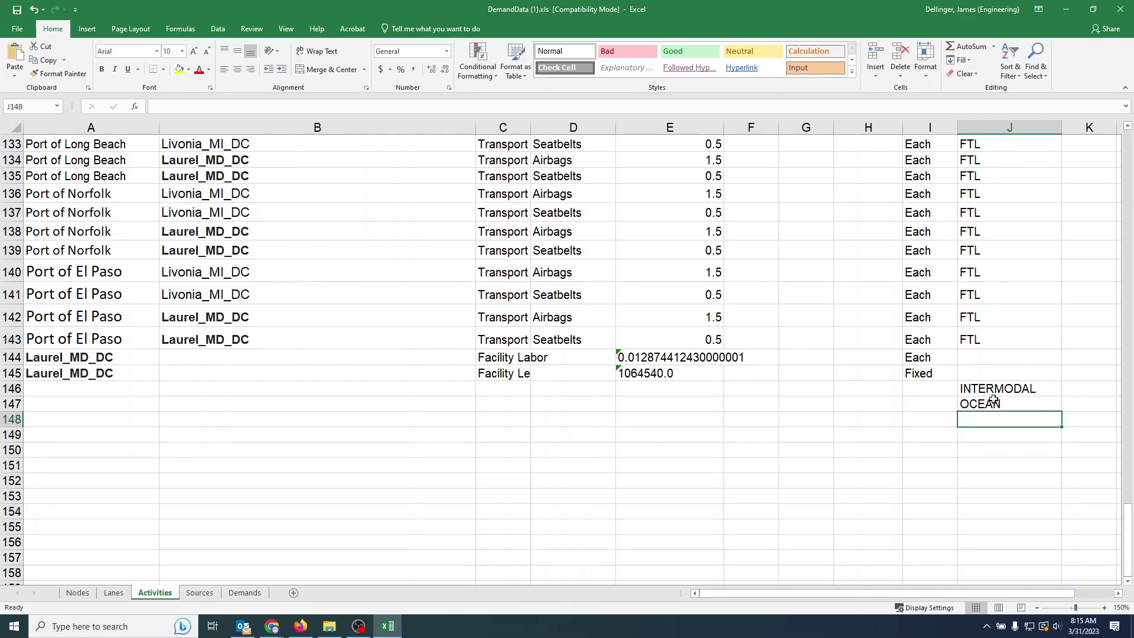
Clear the example transport modes from cells J147 and J146
click(991, 402)
key(Delete)
key(Up)
key(Delete)
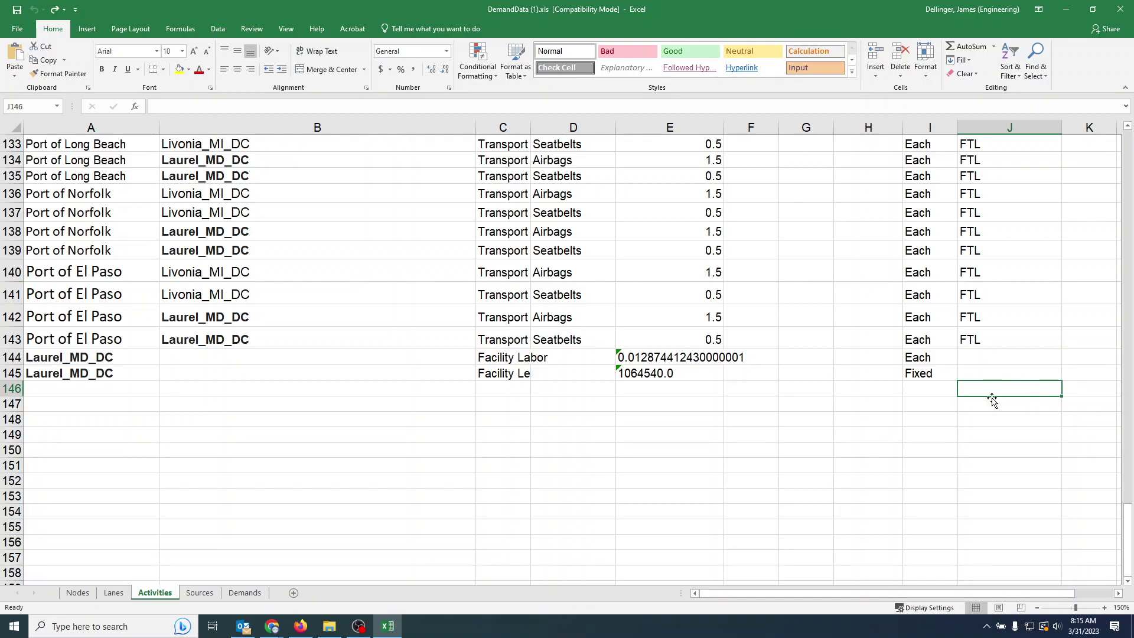
Close the demand data workbook without saving, and return from its Dropbox preview to the blank scenario in Logility
click(1124, 11)
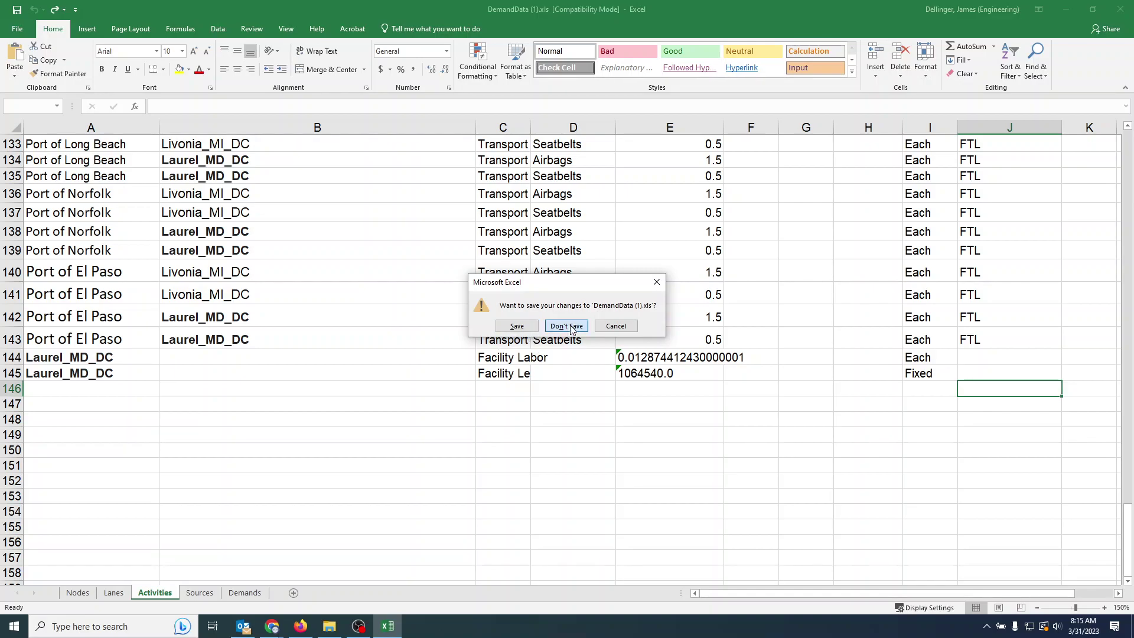
click(933, 502)
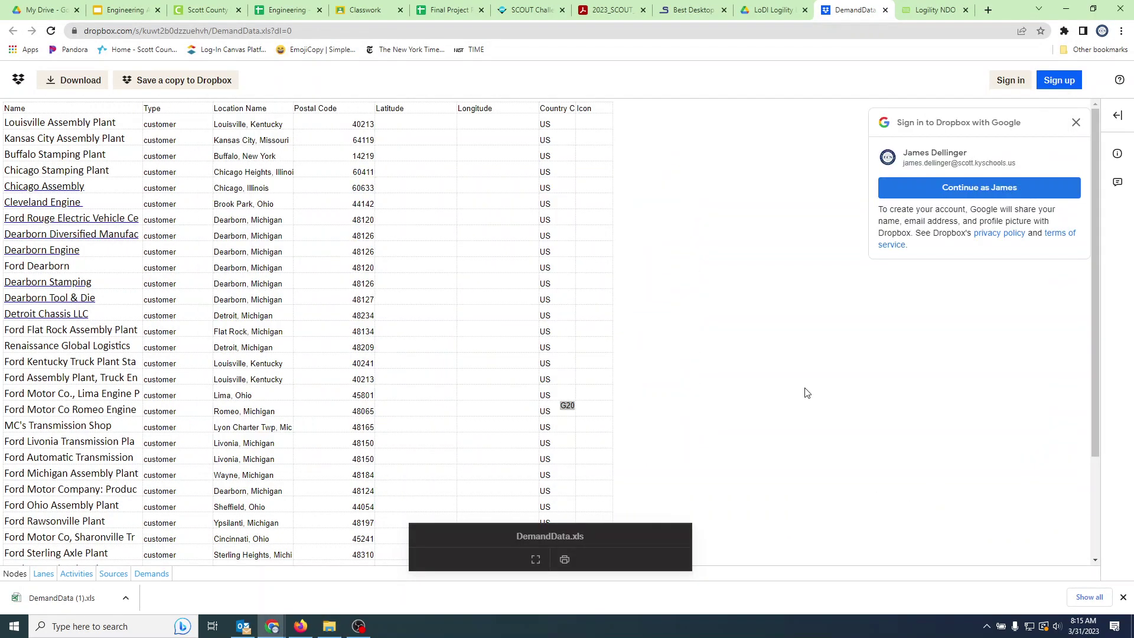
click(884, 10)
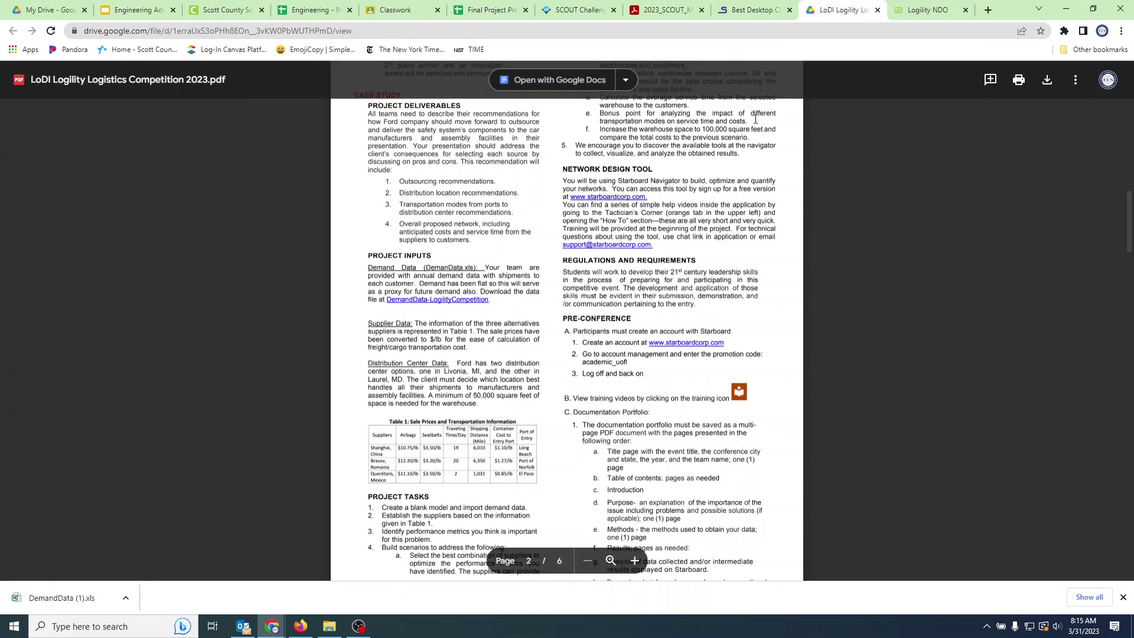
click(927, 10)
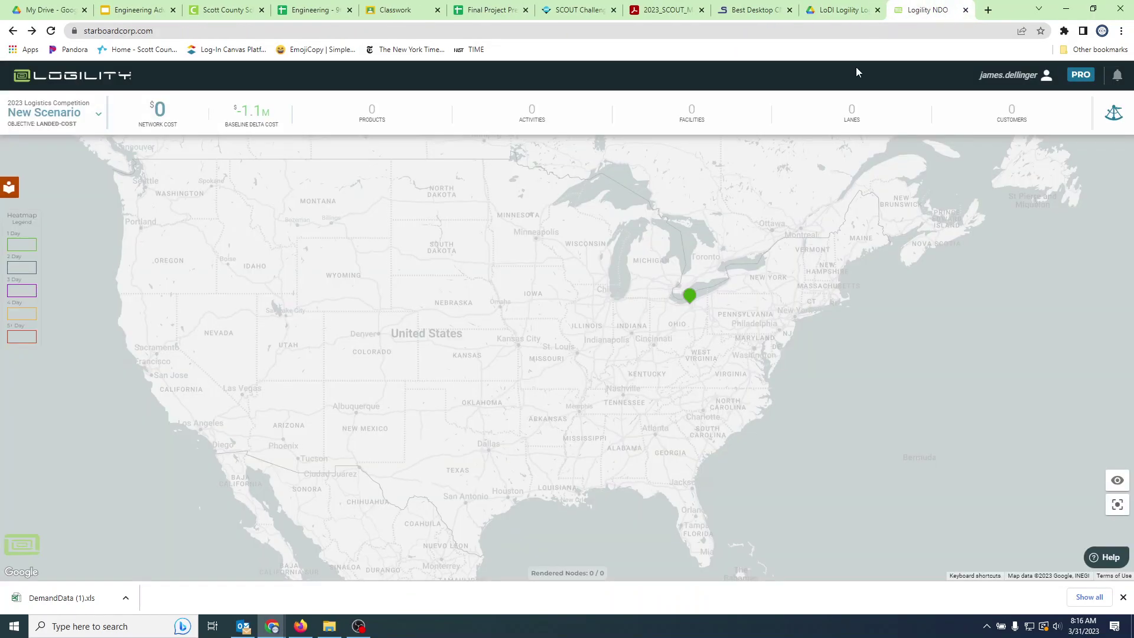
Import DemandData (1).xls from Downloads into the current scenario, with Create new scenario turned off
click(1114, 114)
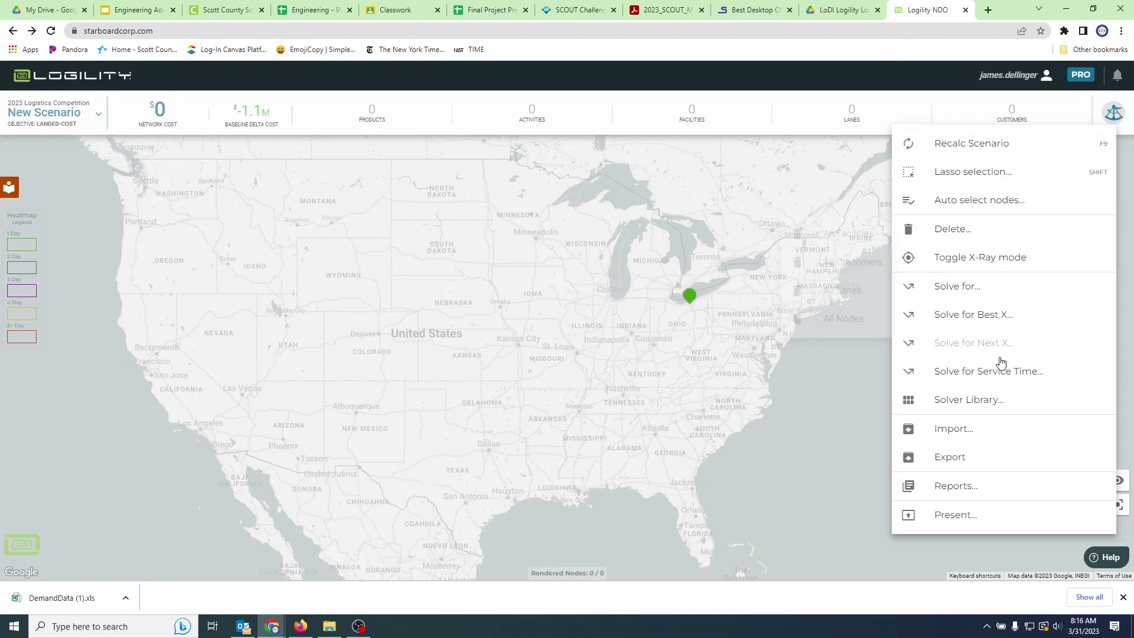
mouse_move(974, 456)
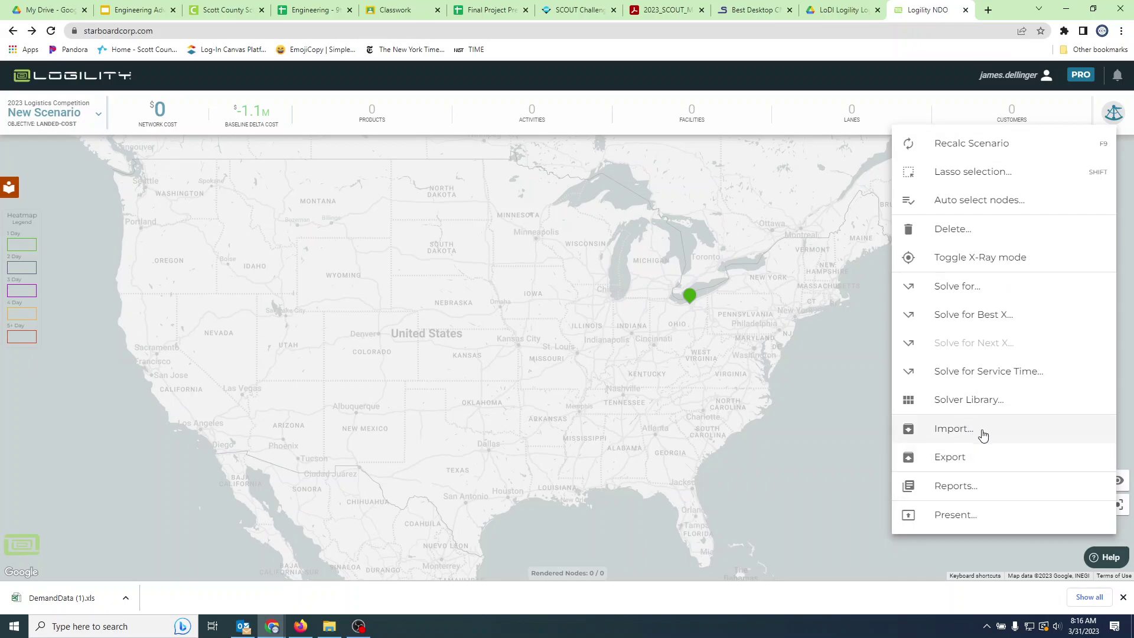
click(958, 432)
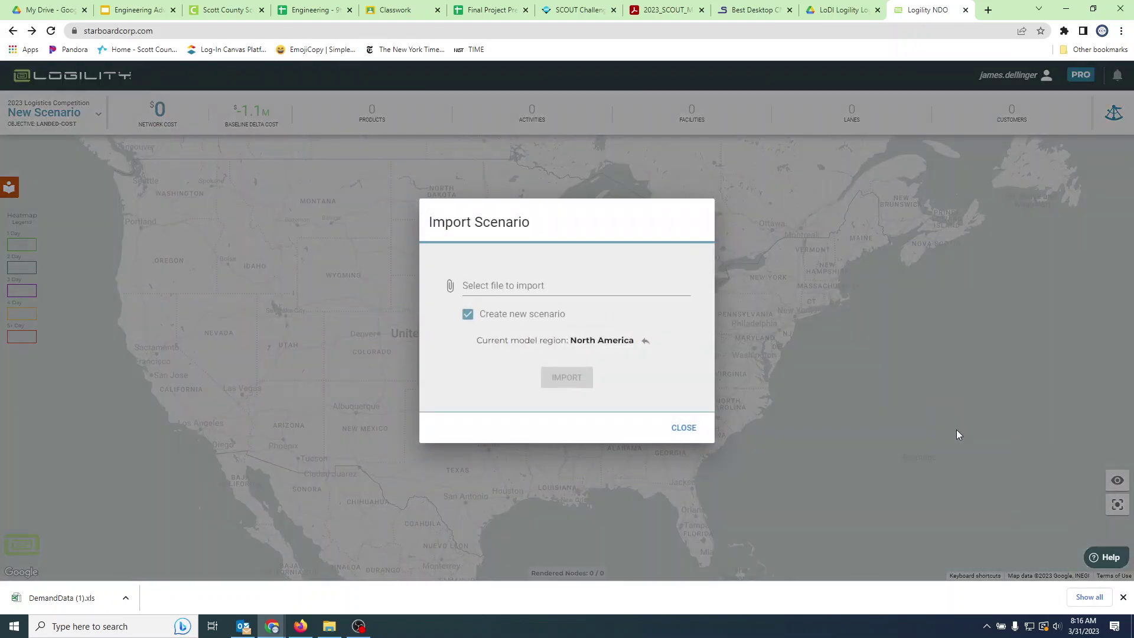
click(492, 287)
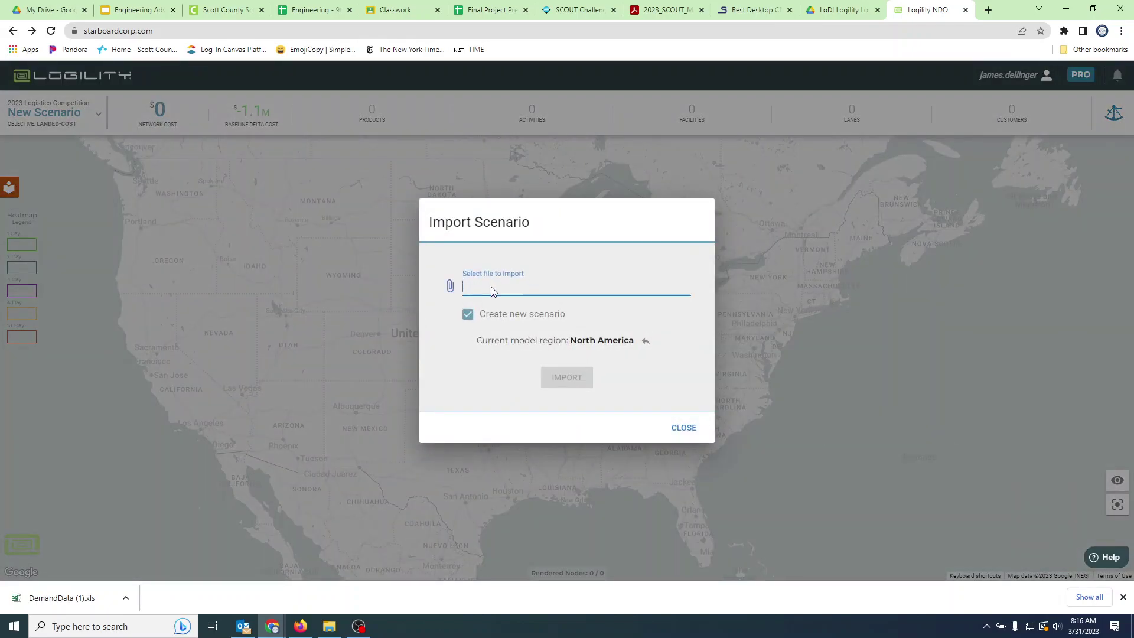
click(149, 103)
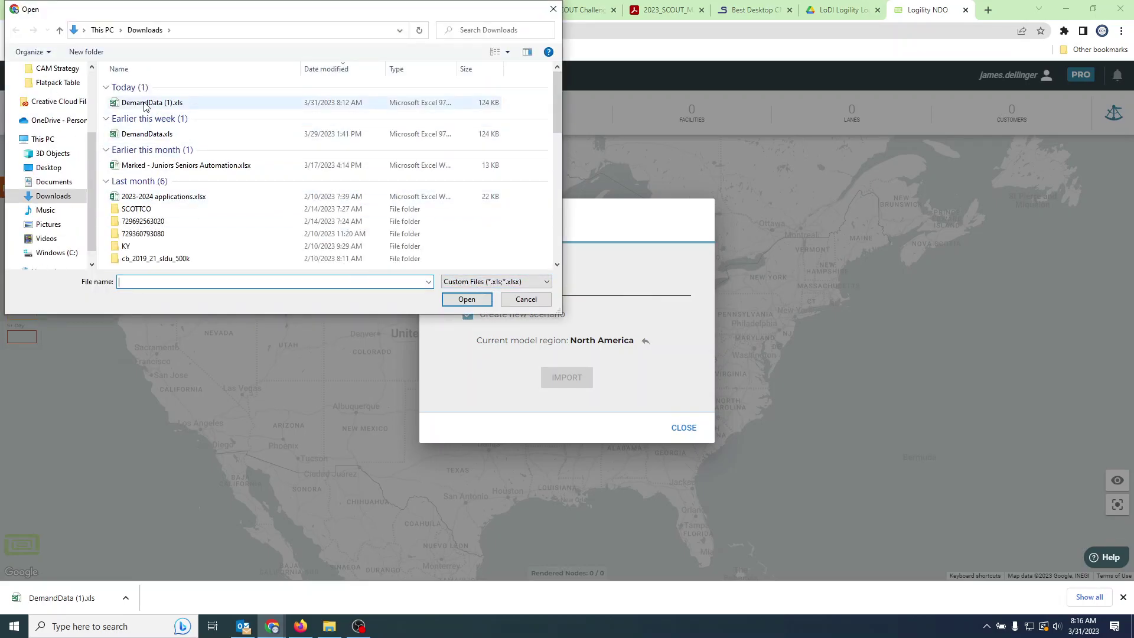
click(467, 300)
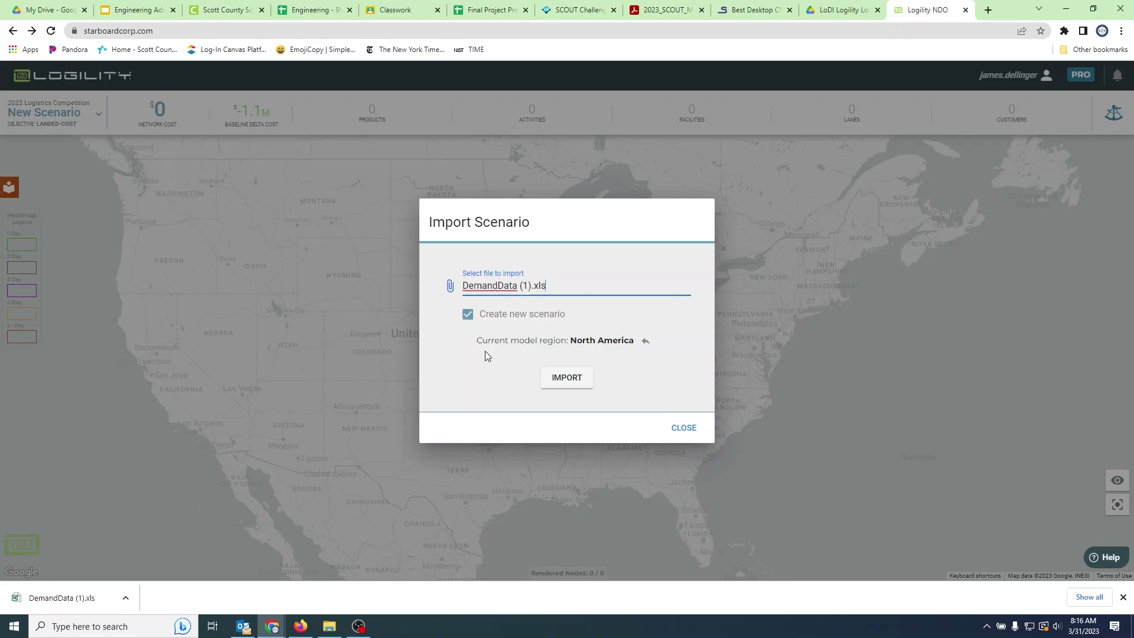
click(469, 322)
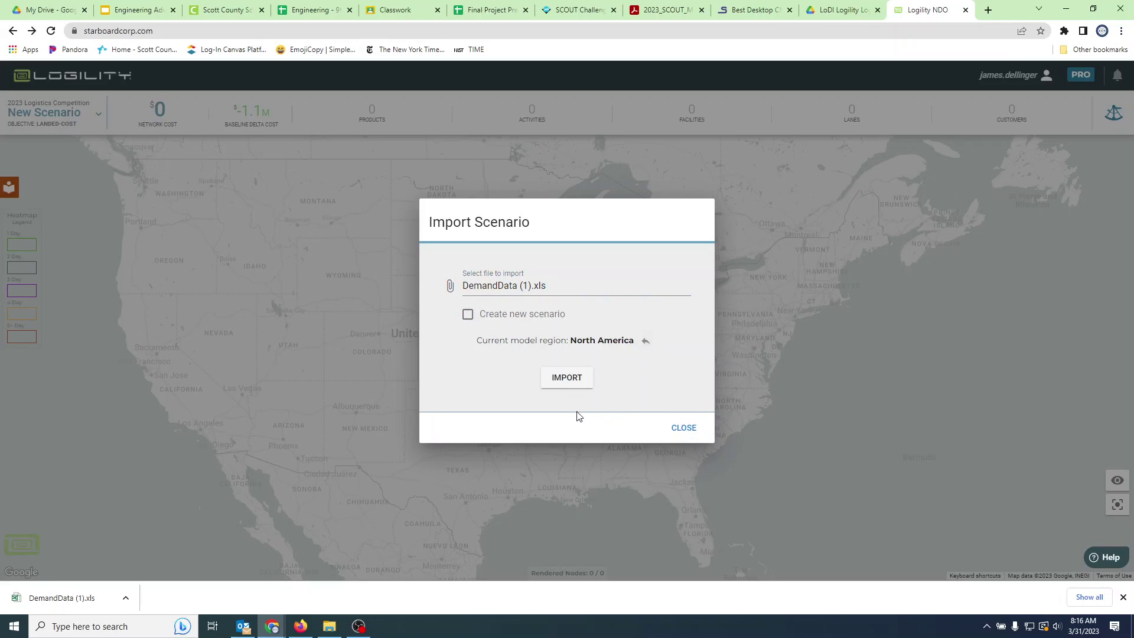
click(567, 381)
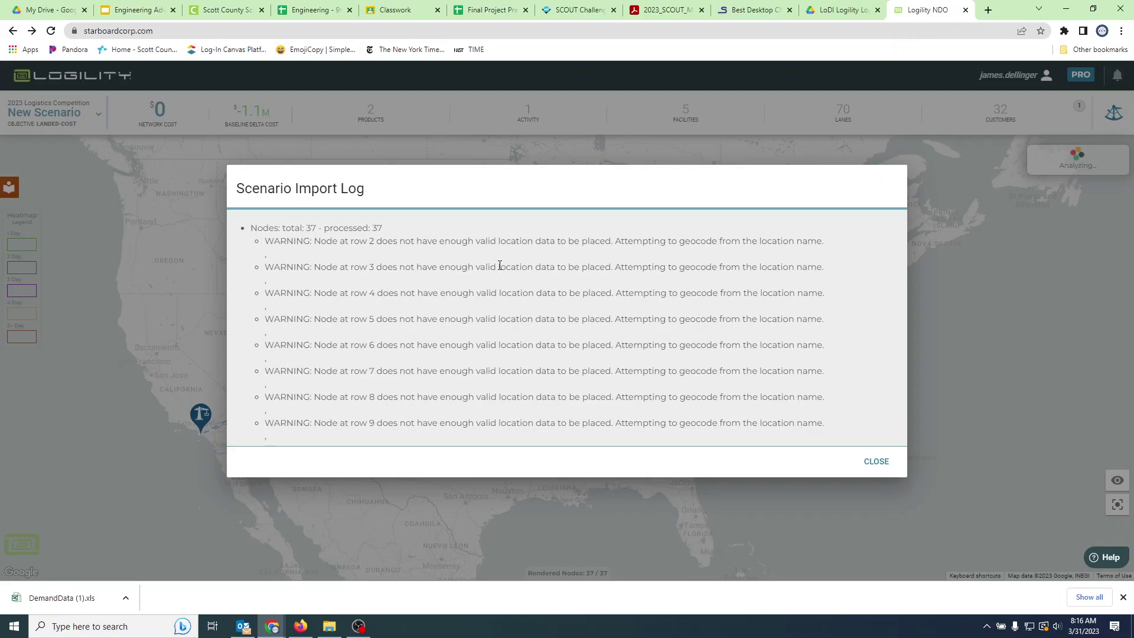
Read through the Scenario Import Log to its last entries and close it
scroll(502, 269, down, 15)
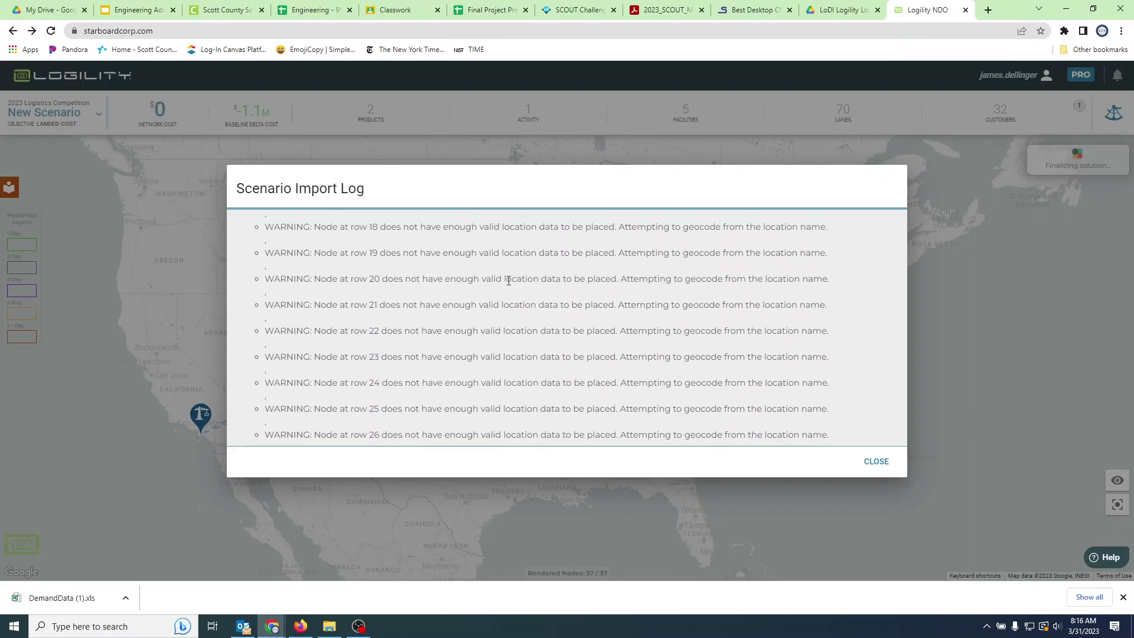
scroll(508, 280, down, 20)
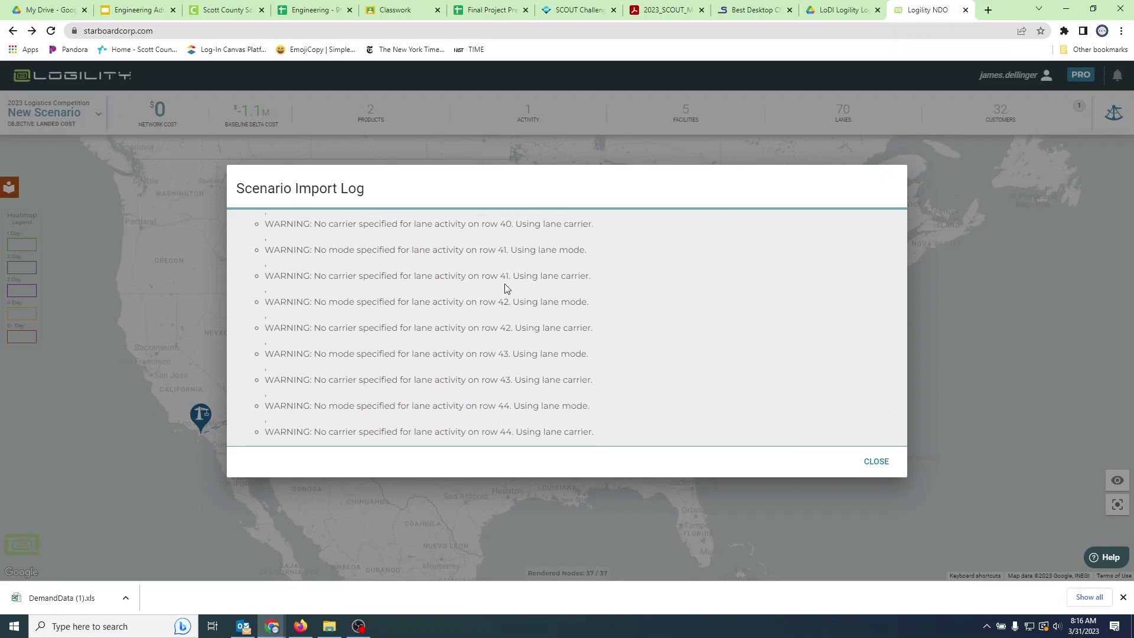
scroll(499, 282, down, 20)
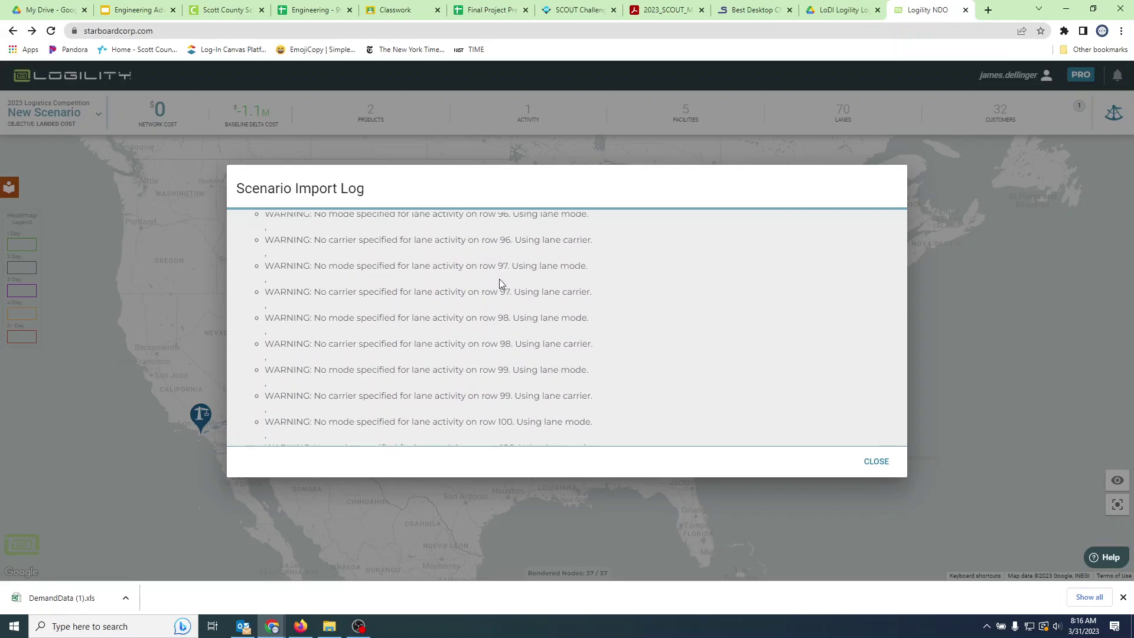
scroll(499, 276, down, 20)
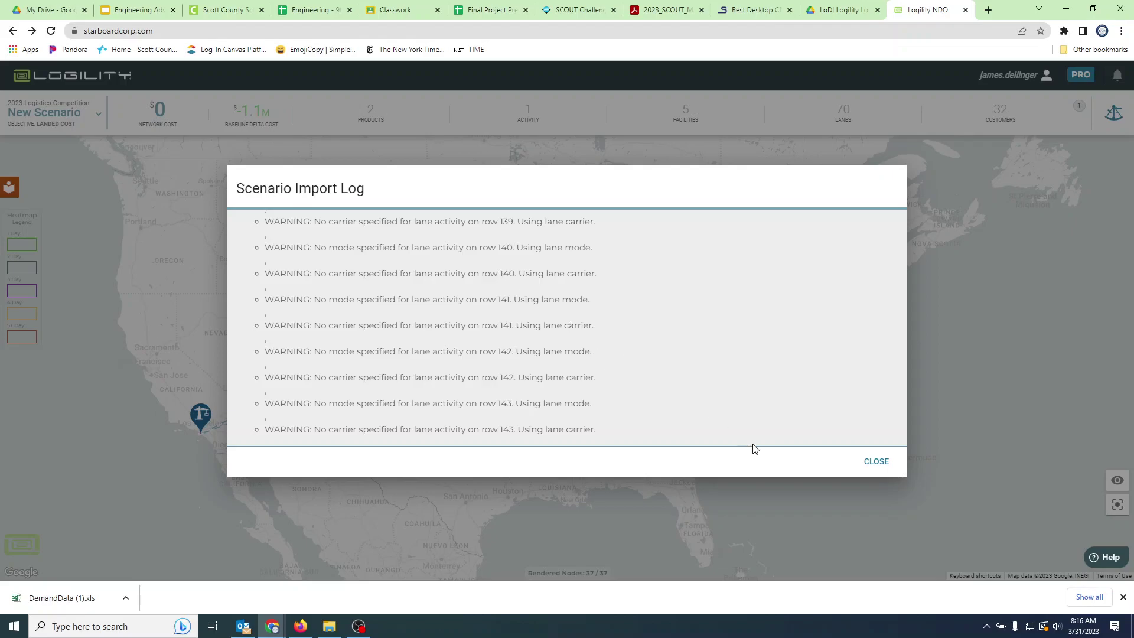
click(877, 462)
Review the imported network by selecting the Port of Long Beach, Port of El Paso and Port of Norfolk nodes together, and clear the selection
drag(557, 491, 647, 486)
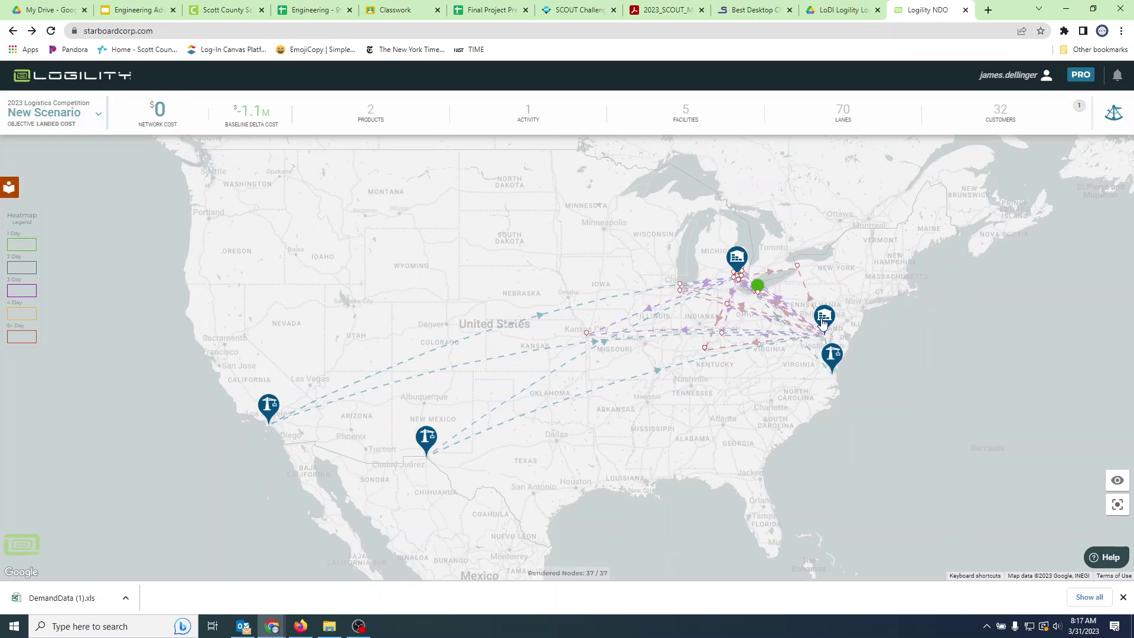
mouse_move(734, 257)
scroll(753, 307, down, 1)
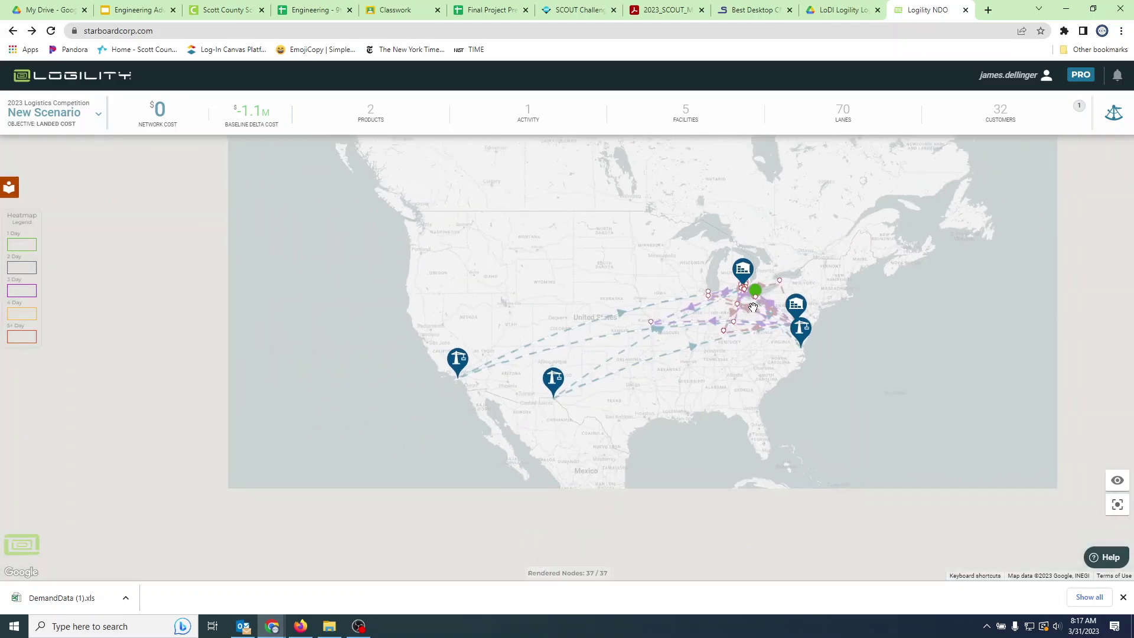
scroll(753, 307, up, 2)
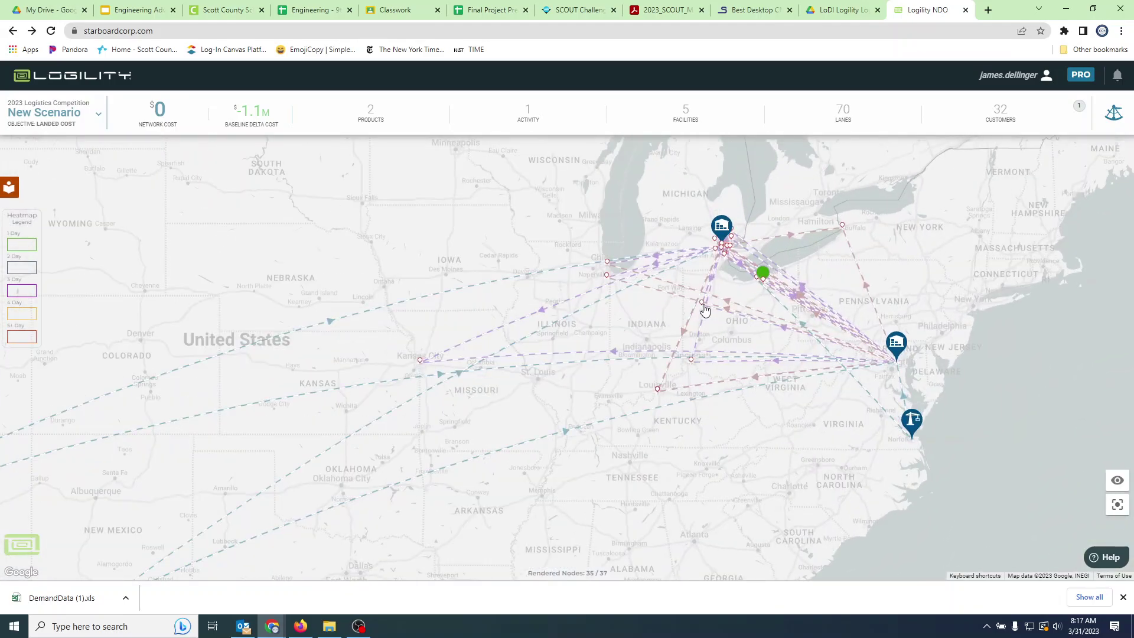
scroll(504, 407, down, 2)
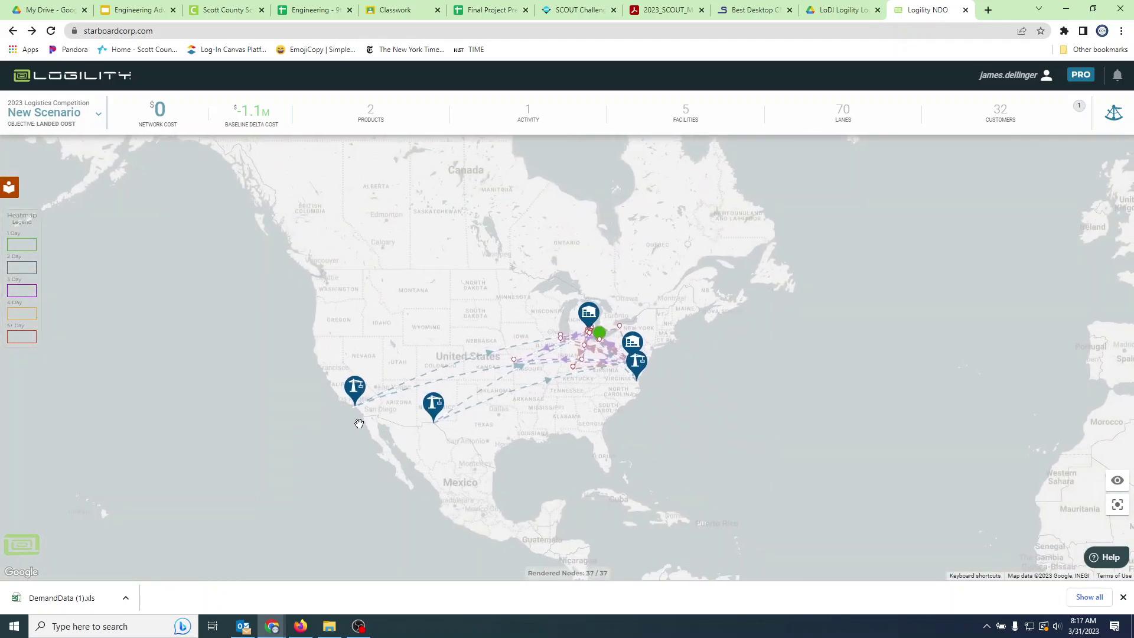
click(355, 388)
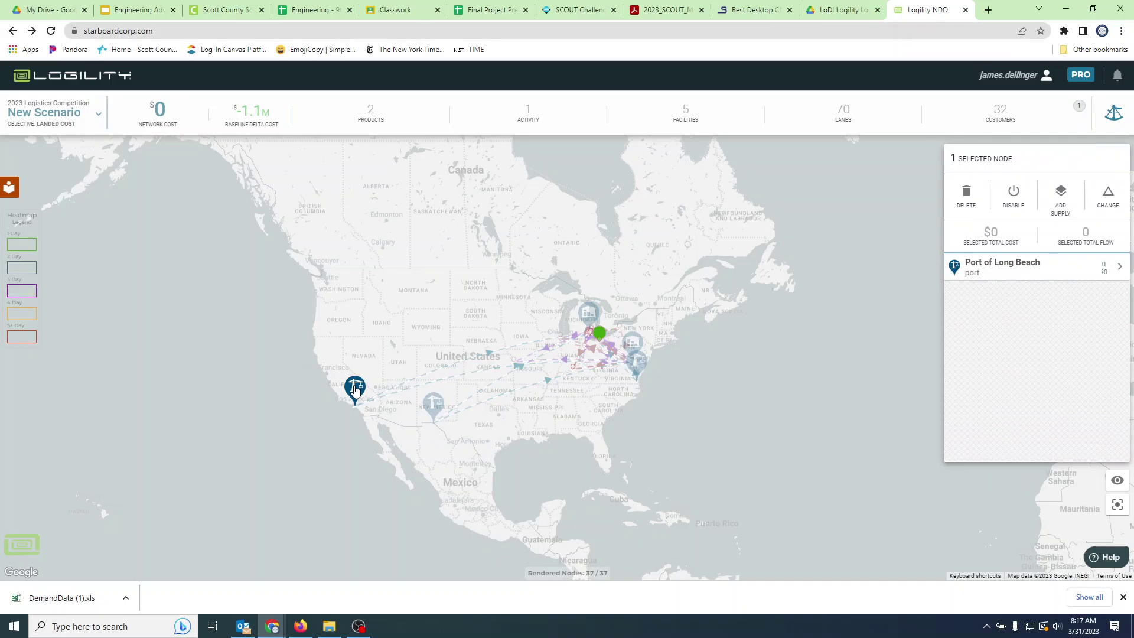
shift+click(433, 403)
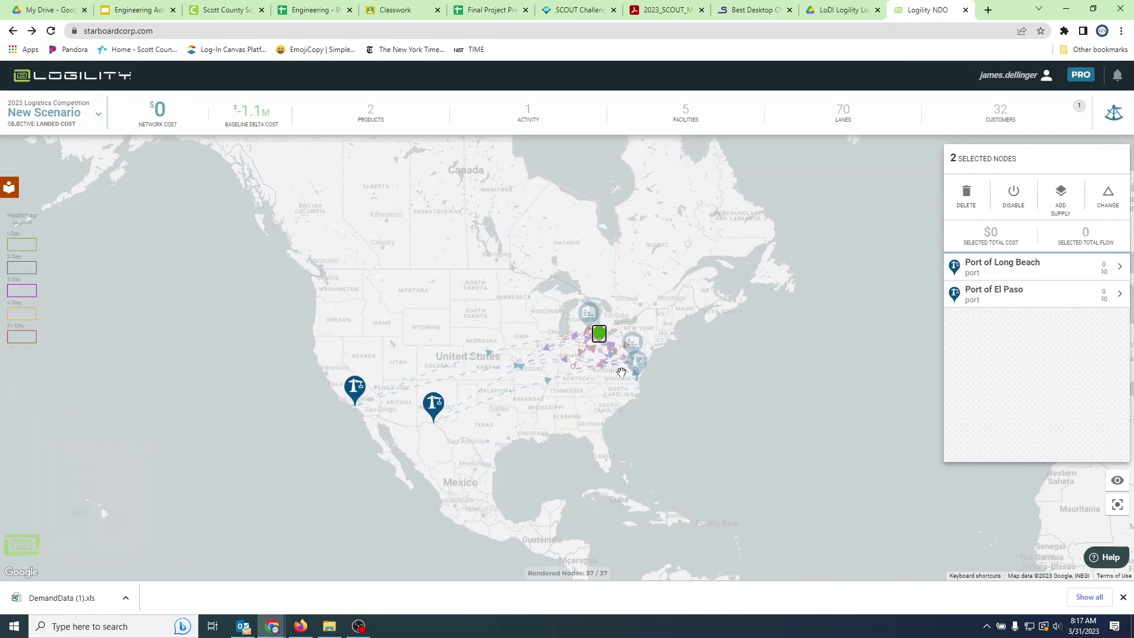
shift+click(641, 361)
mouse_move(1031, 271)
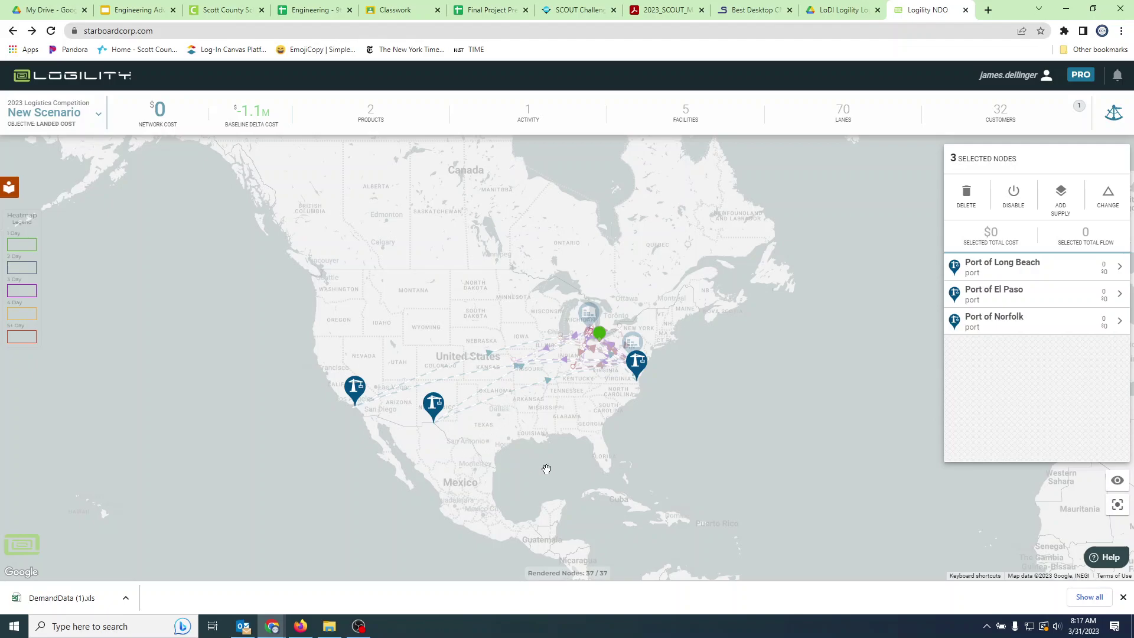
click(762, 417)
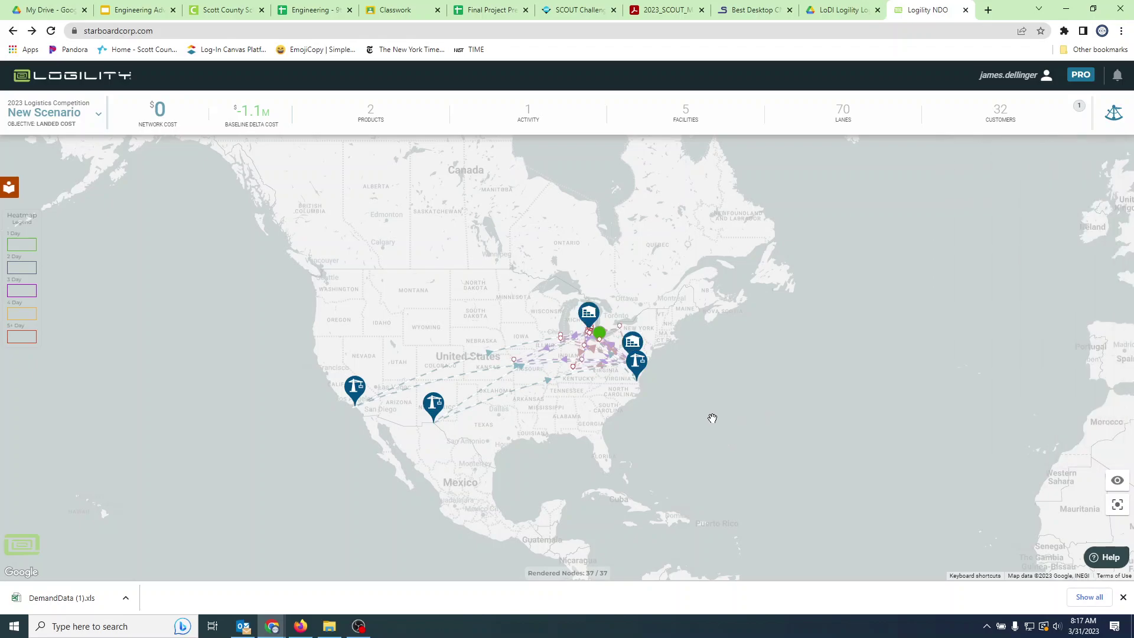
Examine the lanes around the distribution centers and select the Laurel_MD_DC warehouse node on the map
scroll(615, 366, up, 3)
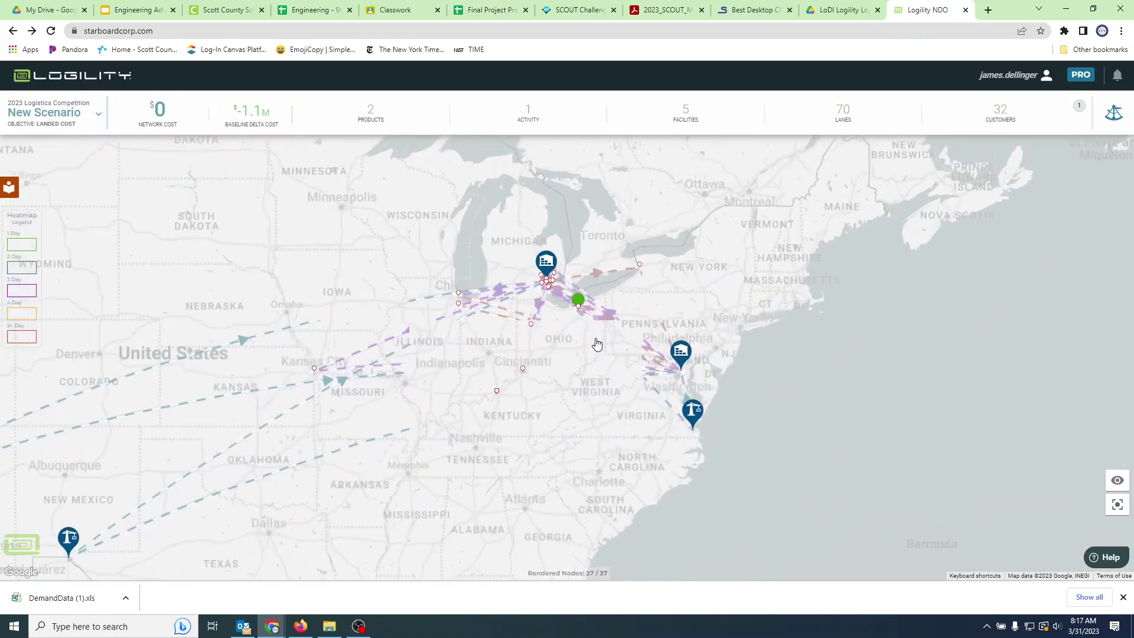
scroll(587, 349, down, 4)
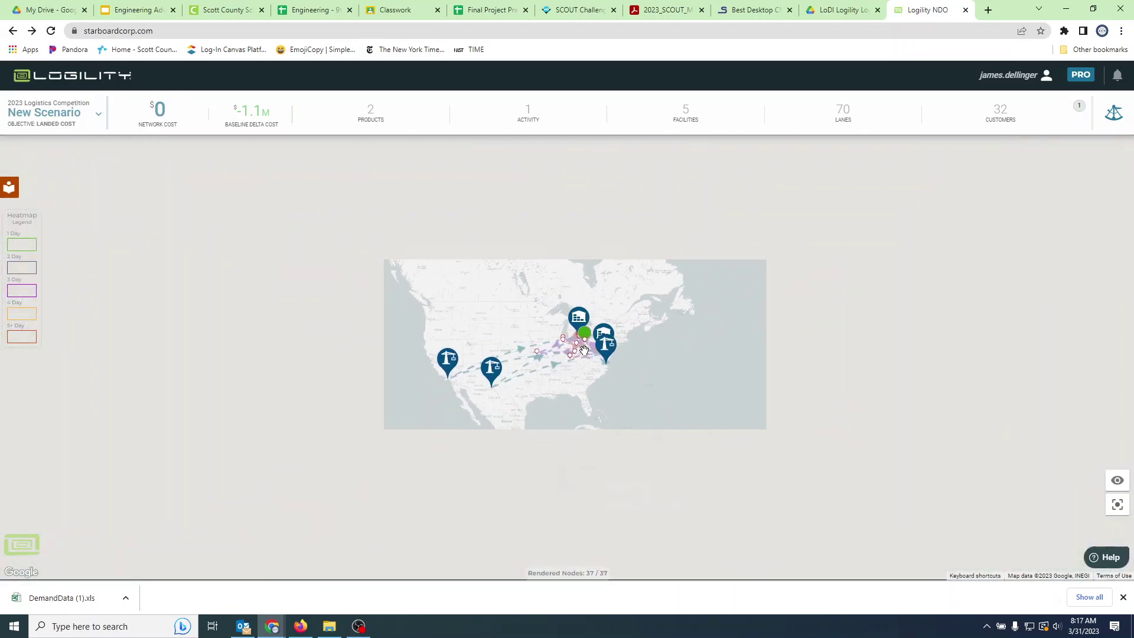
scroll(573, 350, up, 2)
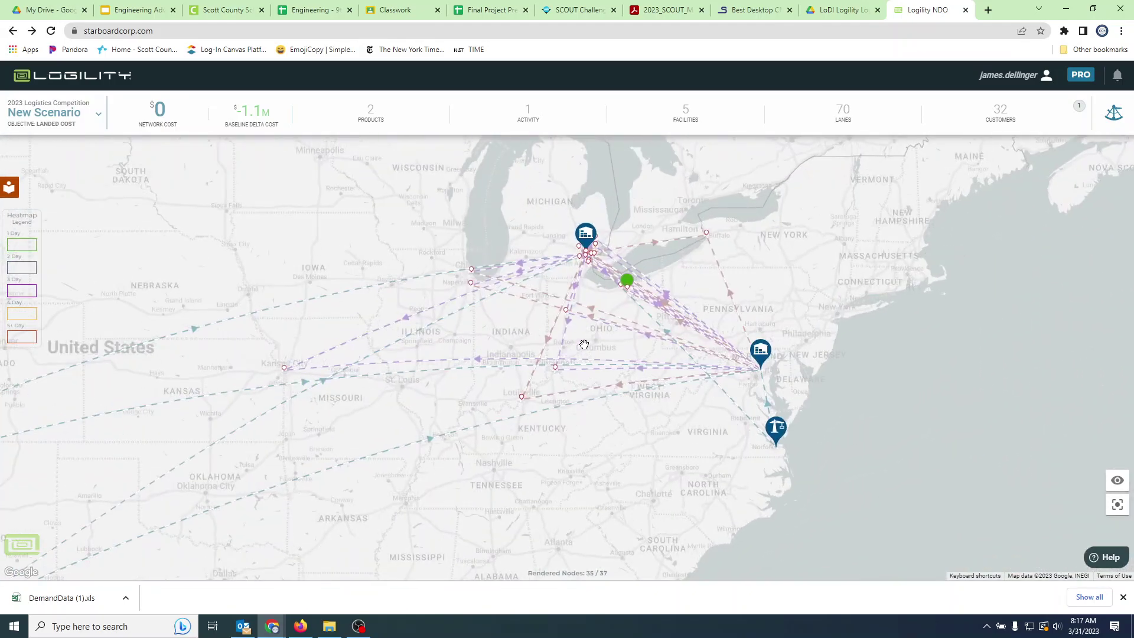
click(764, 354)
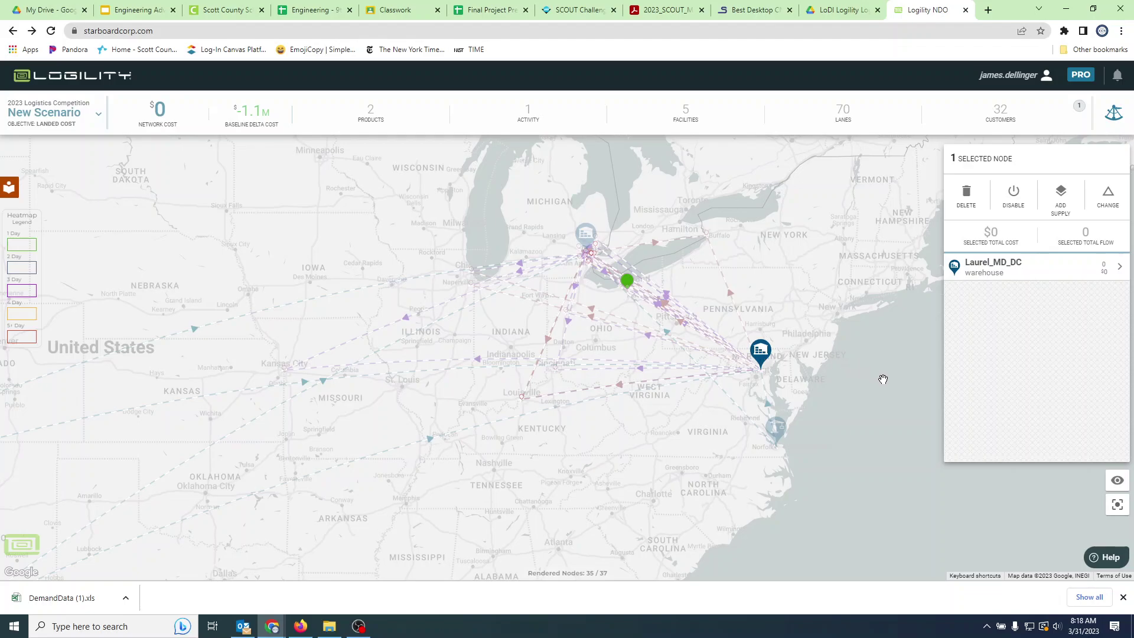
Review customer nodes by selecting Ford Assembly Plant, Ford Van Dyke Electric, Ford Motor Co Romeo and MC's Transmission Shop together, and clear the selection
click(583, 238)
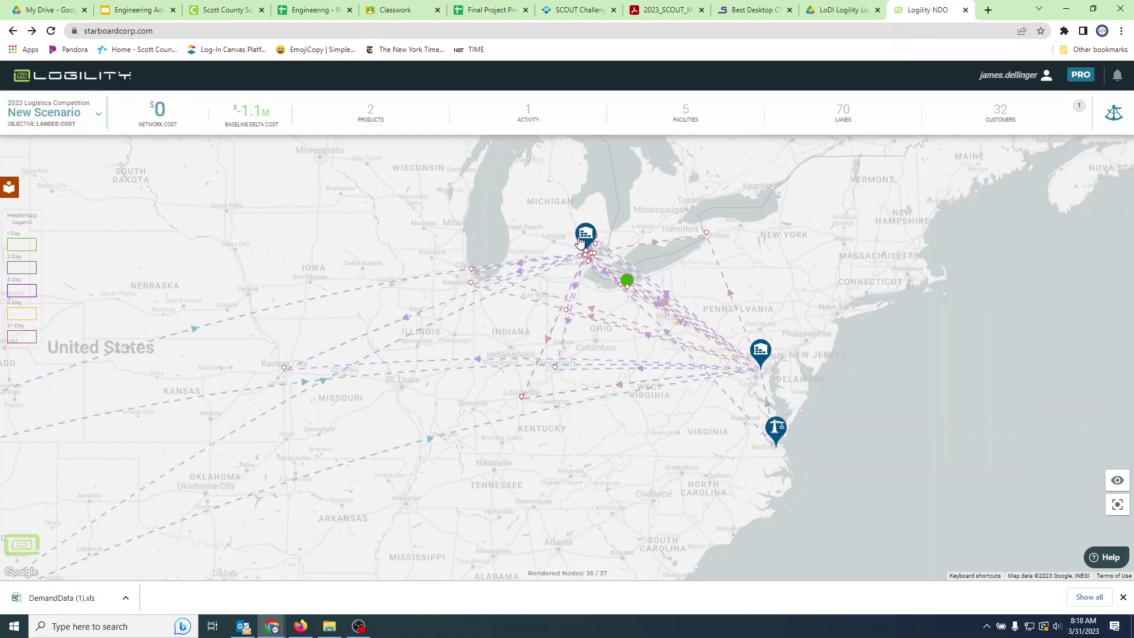
click(878, 395)
click(627, 282)
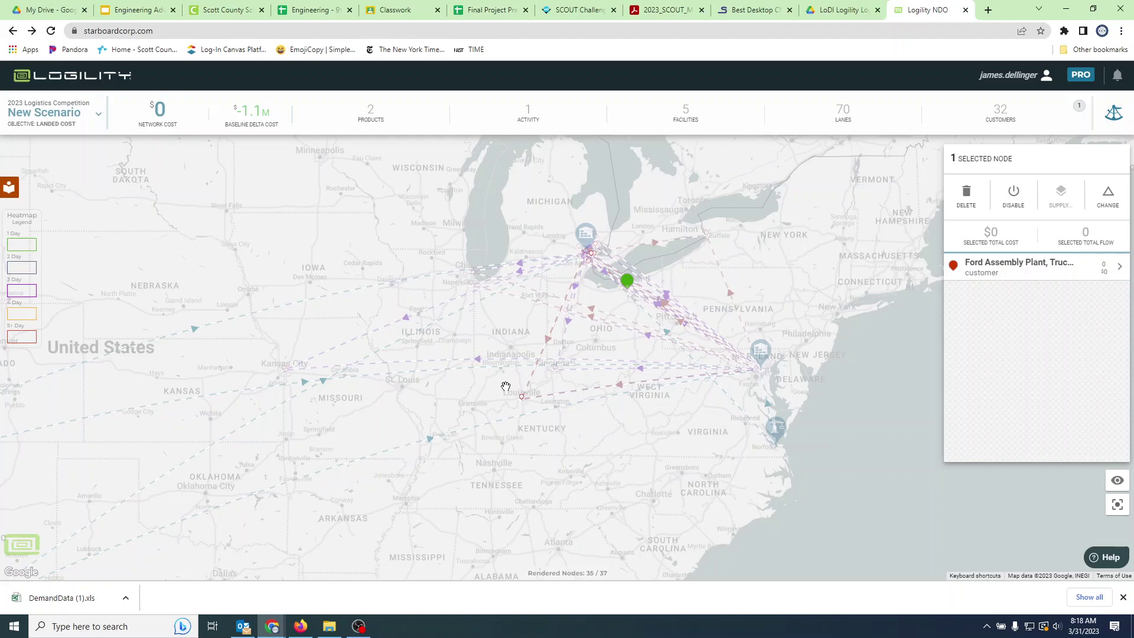
scroll(589, 264, up, 2)
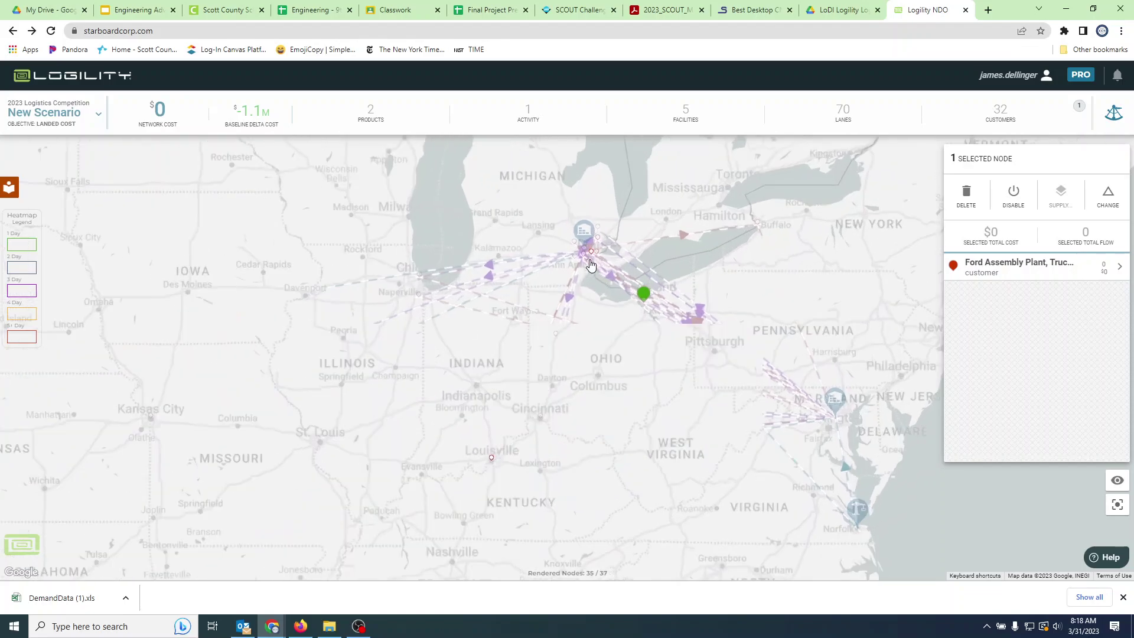
scroll(590, 271, up, 2)
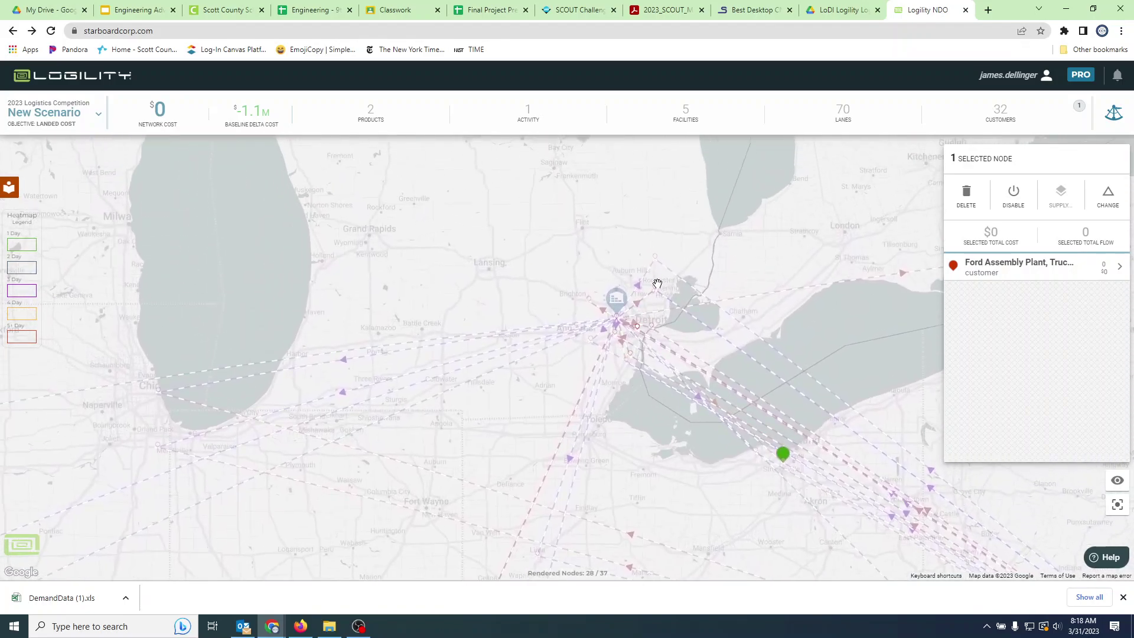
click(656, 289)
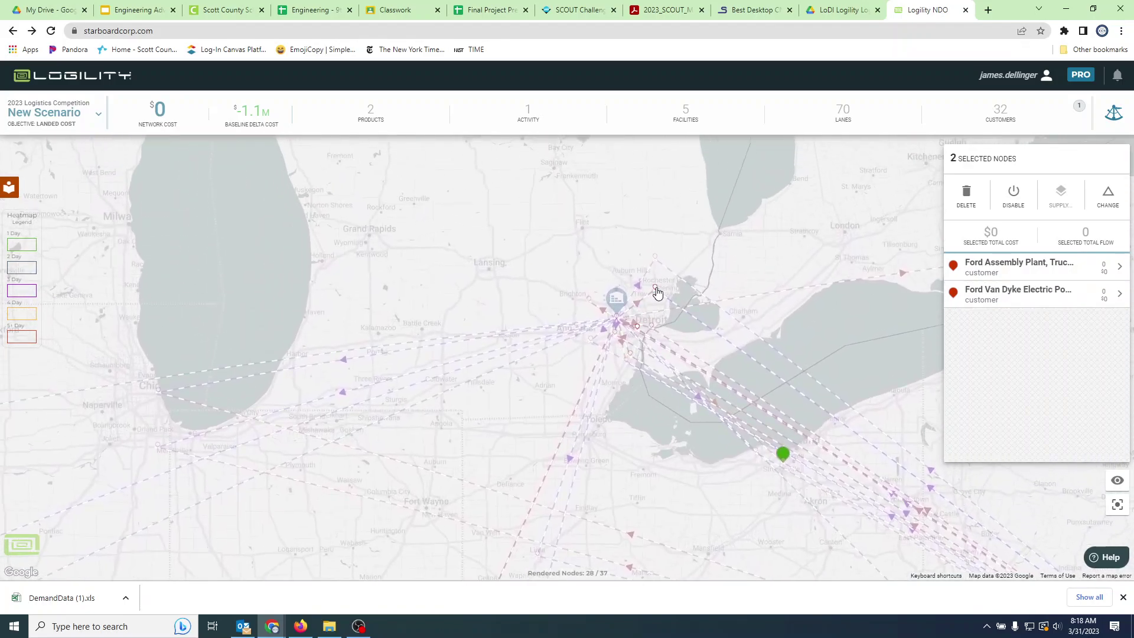
click(654, 257)
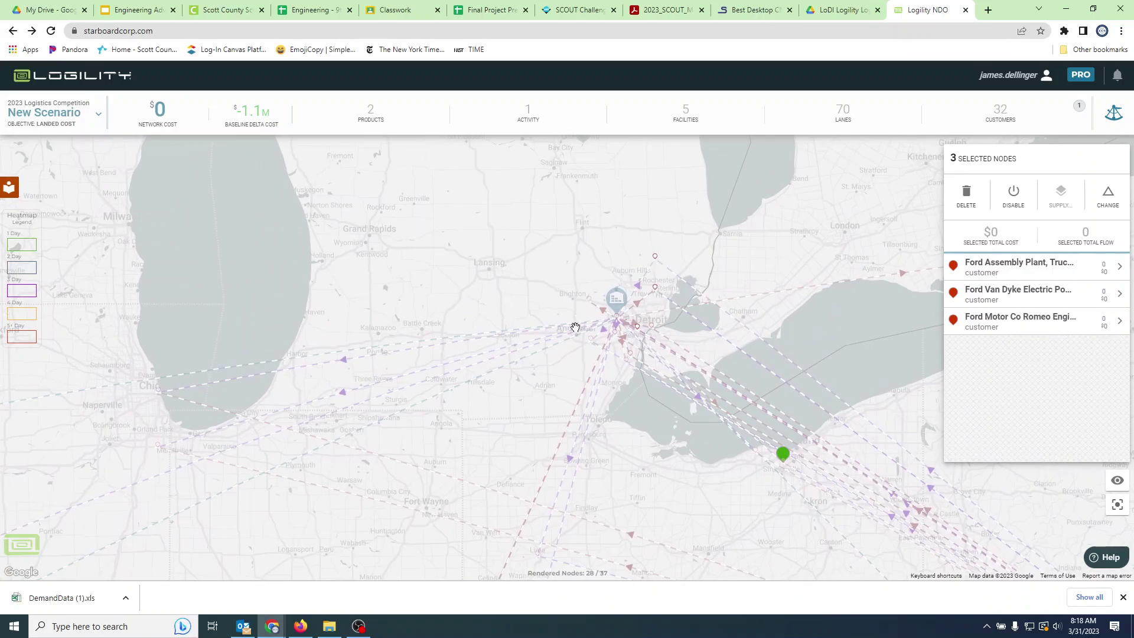
click(589, 300)
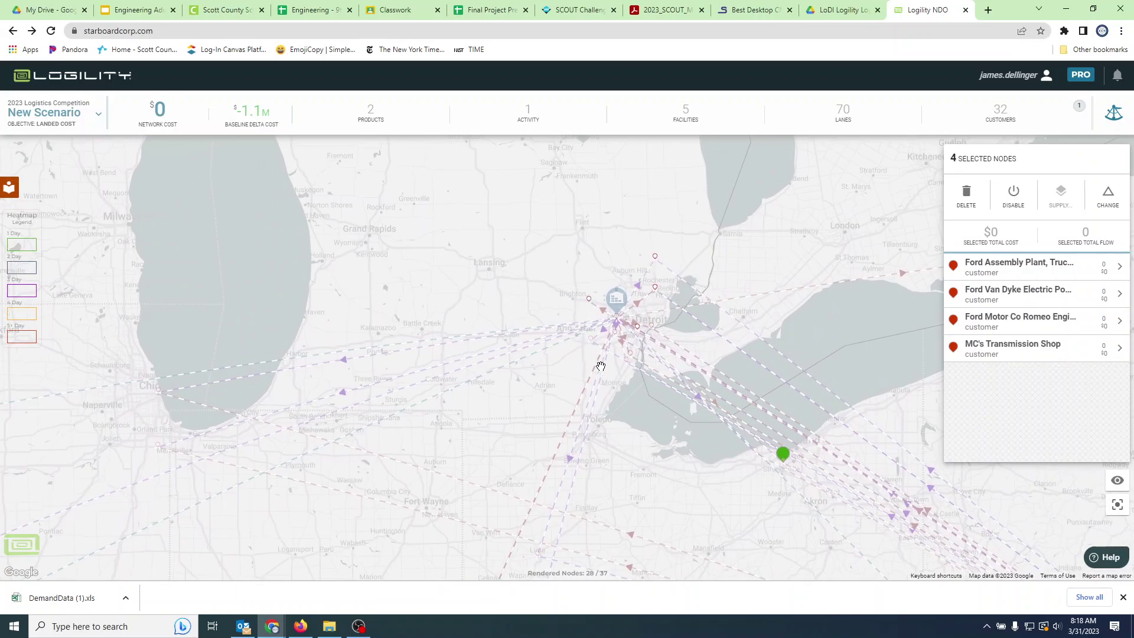
scroll(820, 343, down, 1)
scroll(819, 343, down, 3)
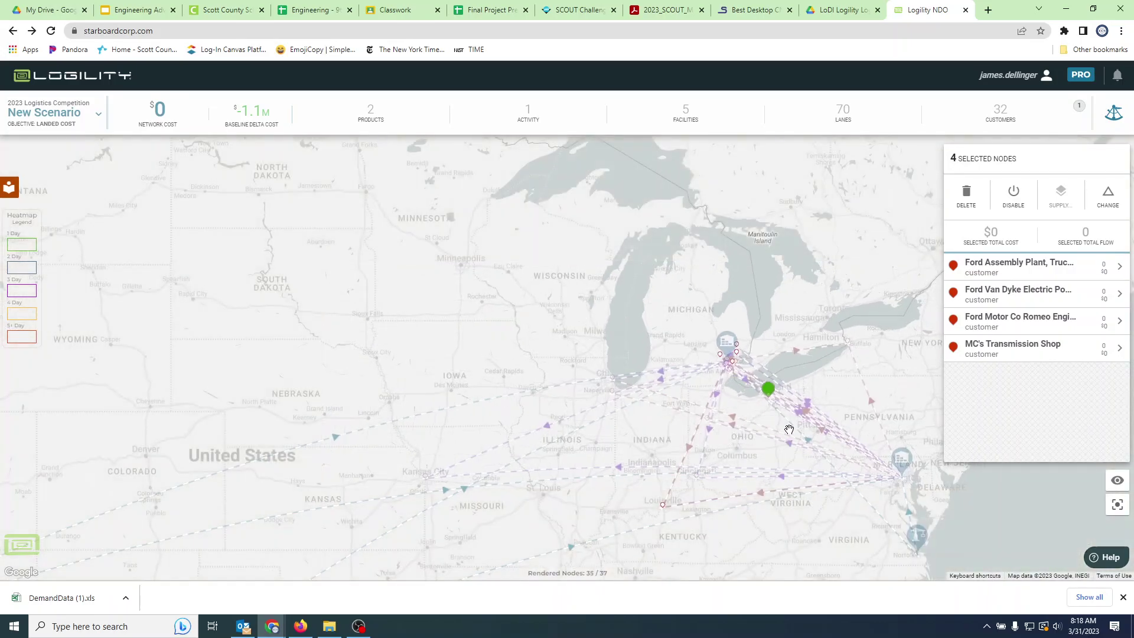
click(926, 488)
scroll(795, 473, down, 1)
drag(649, 522, 679, 344)
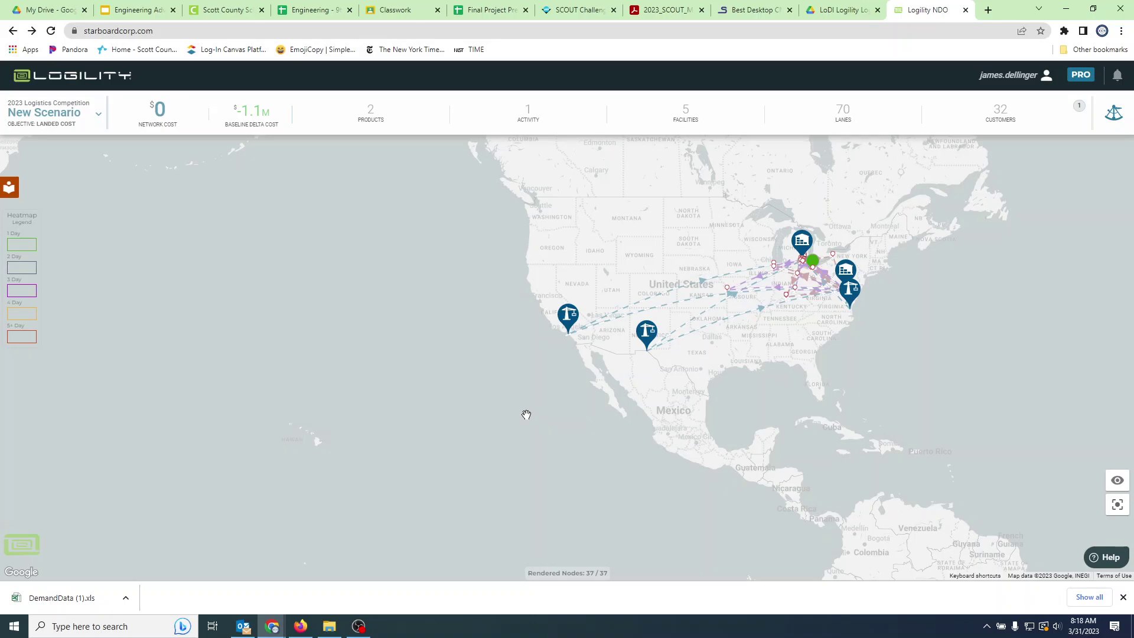
scroll(615, 445, down, 2)
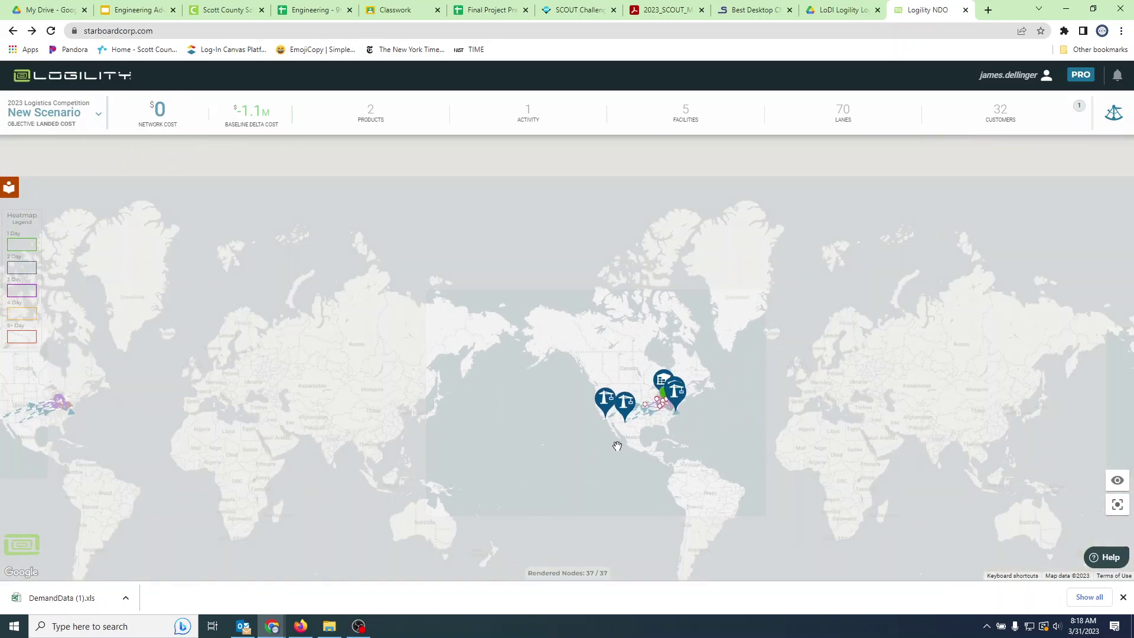
scroll(598, 449, up, 1)
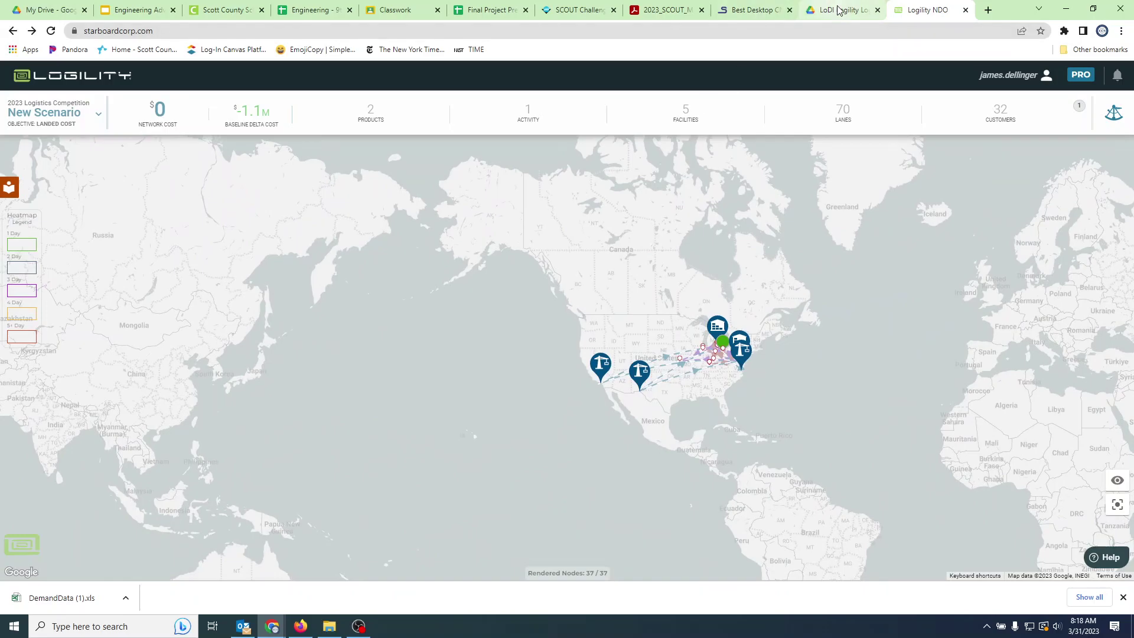
Read the distribution center data, Table 1 supplier prices and project tasks on page 2 of the LoDI Logility competition PDF, enlarged for legibility
click(844, 13)
scroll(608, 531, down, 3)
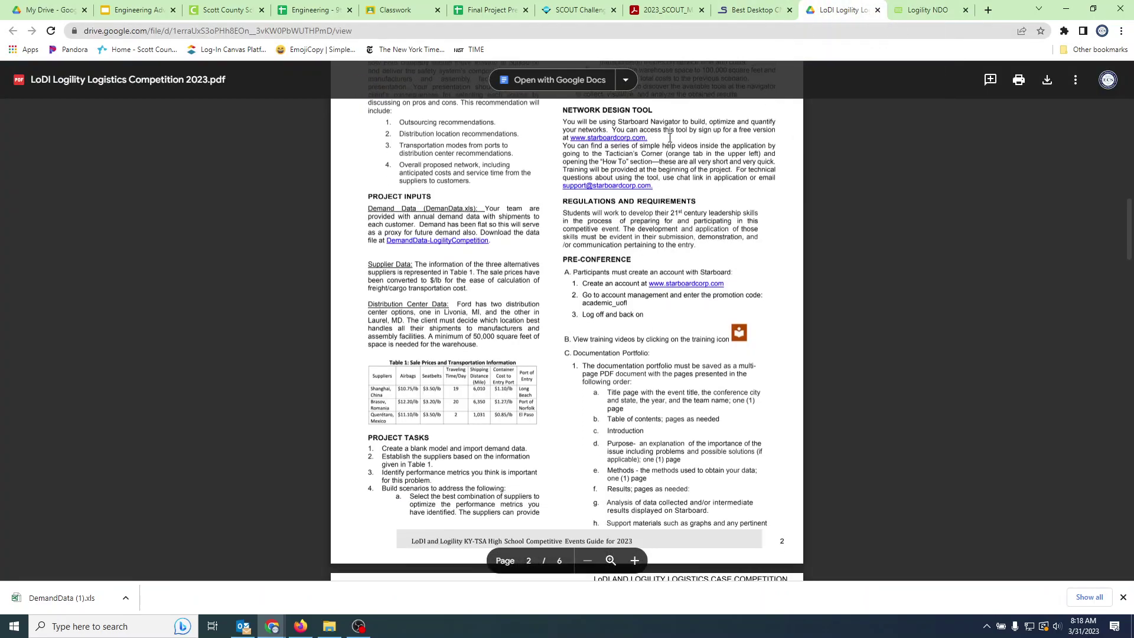
click(635, 560)
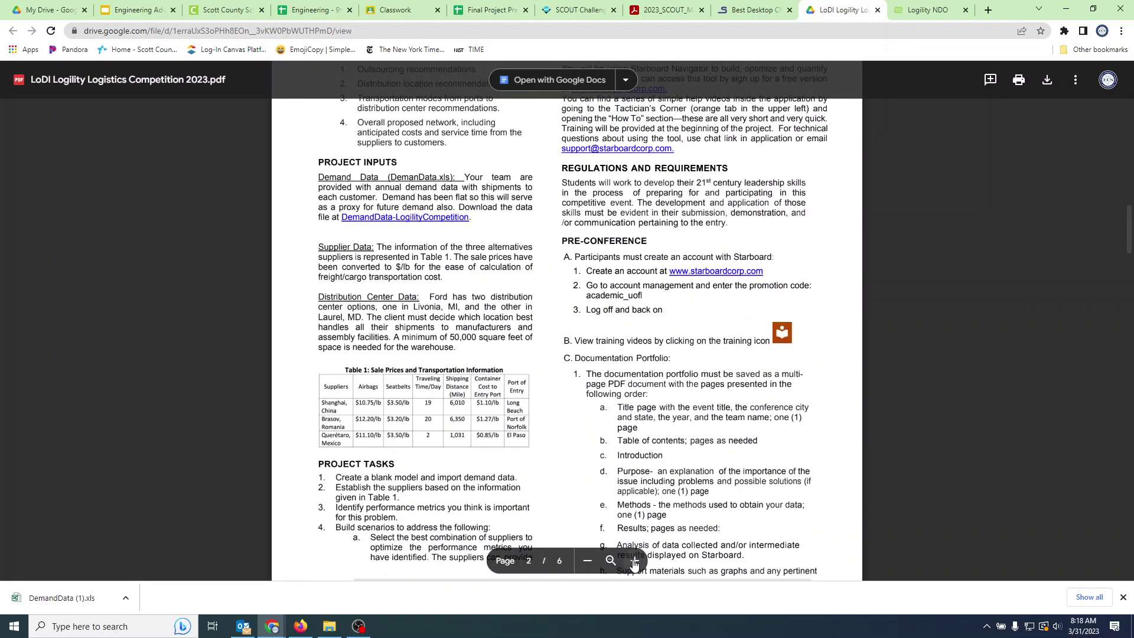
click(635, 560)
click(634, 561)
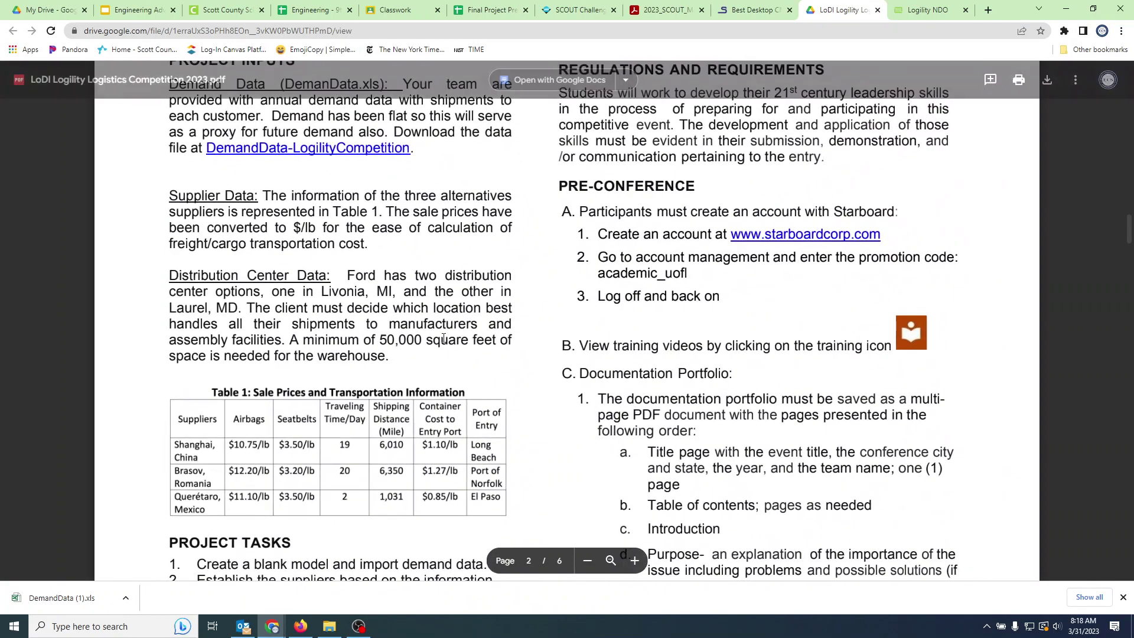
scroll(442, 338, down, 3)
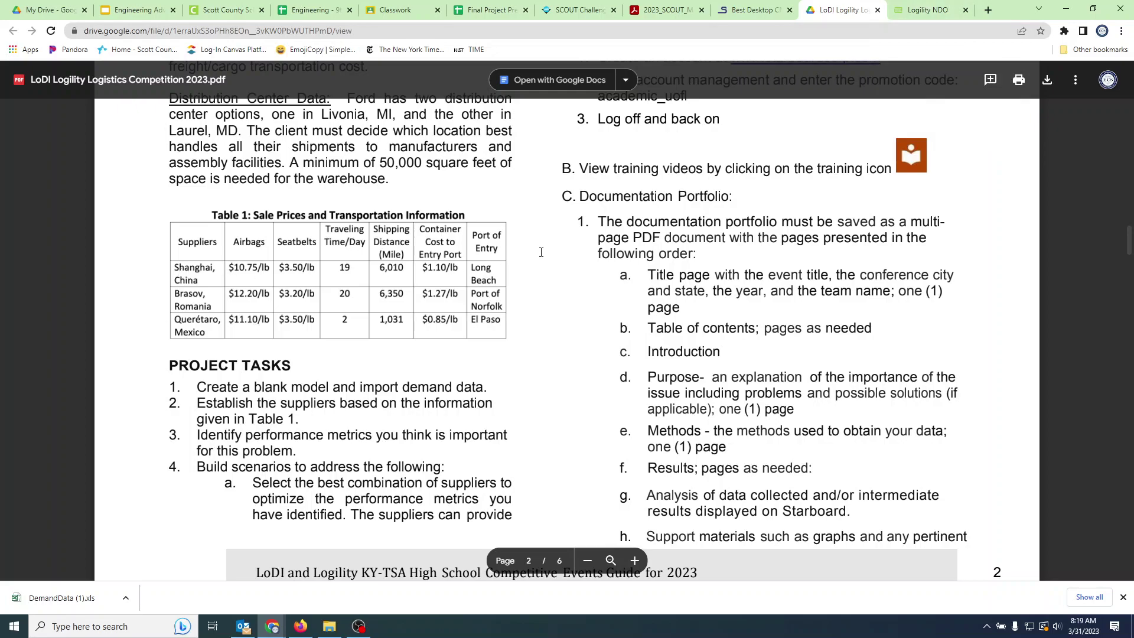
Switch back to Logility NDO and add a plant node in East Asia, near North Korea
click(937, 9)
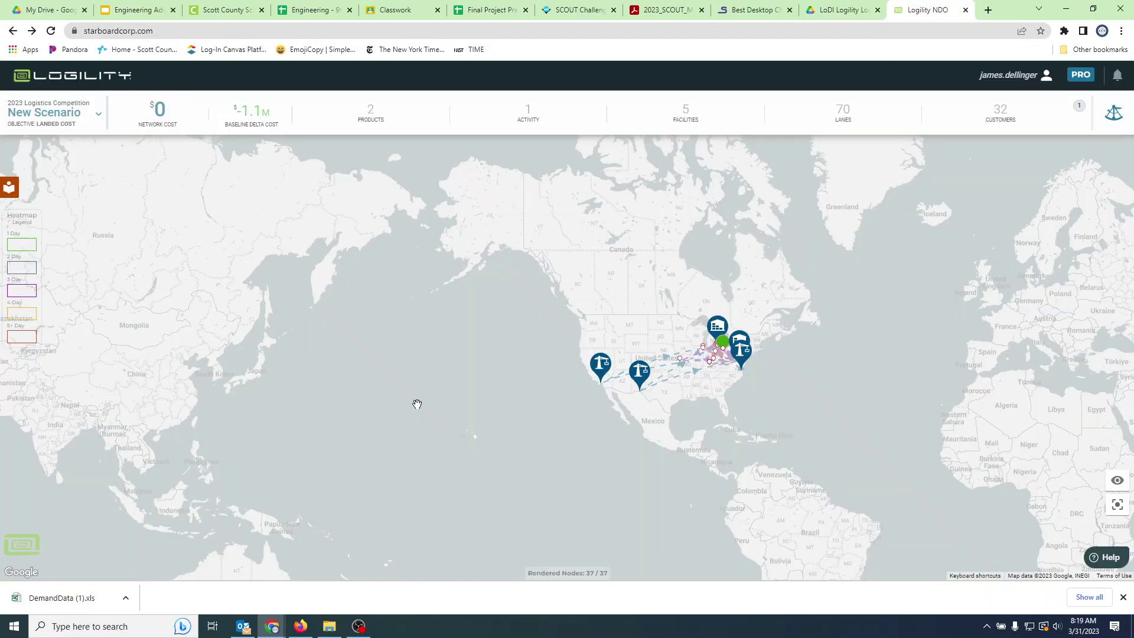
drag(399, 413, 648, 392)
scroll(587, 322, up, 1)
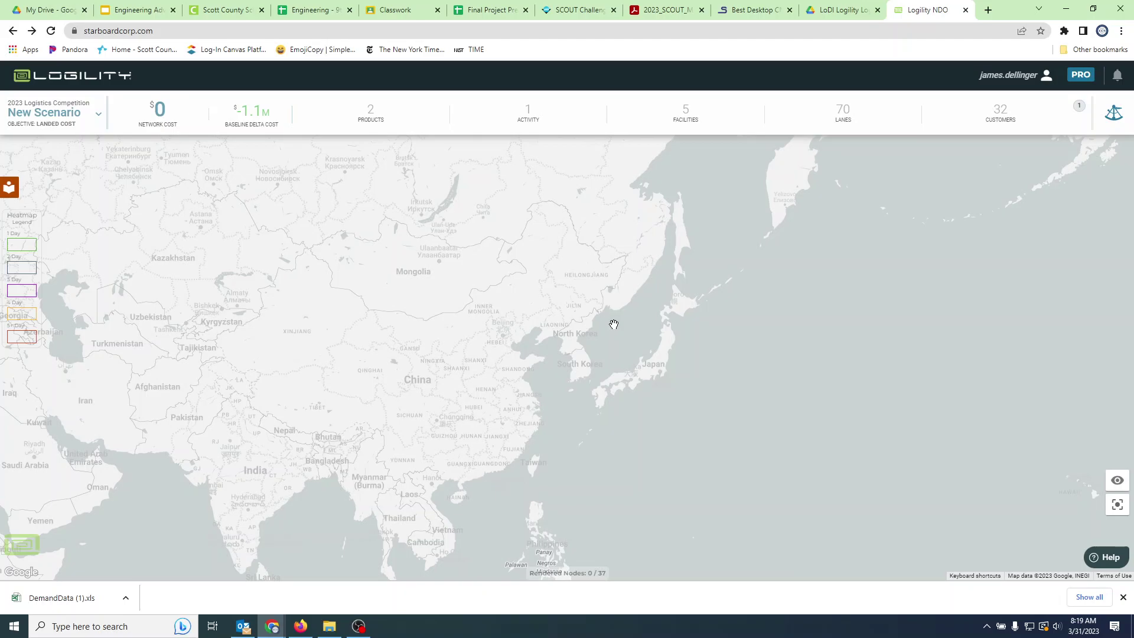
click(614, 324)
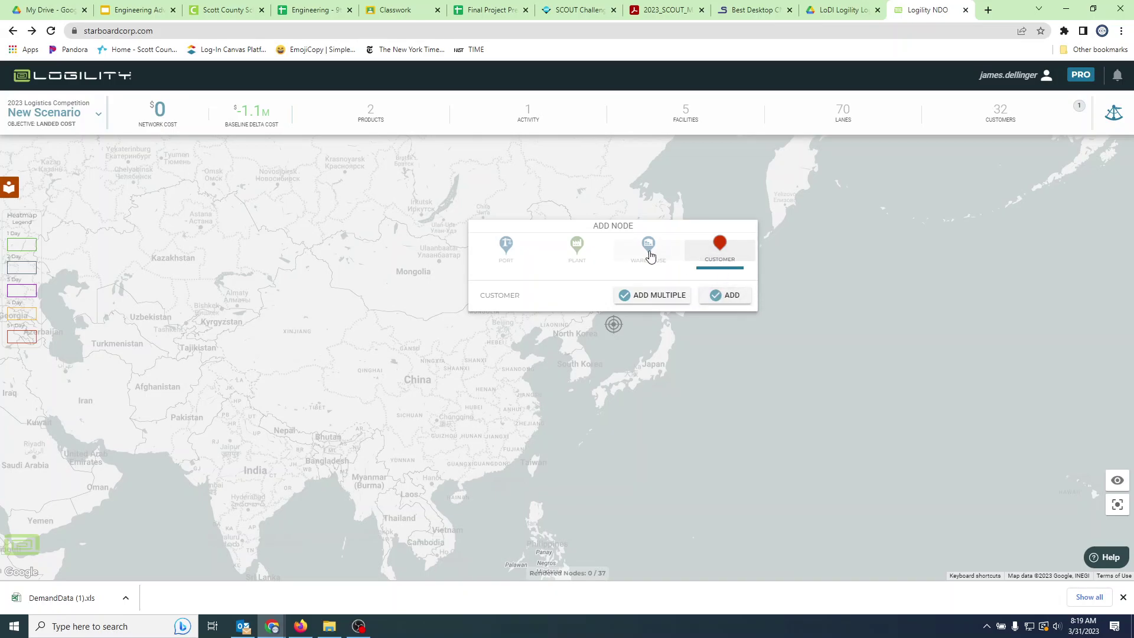
click(577, 258)
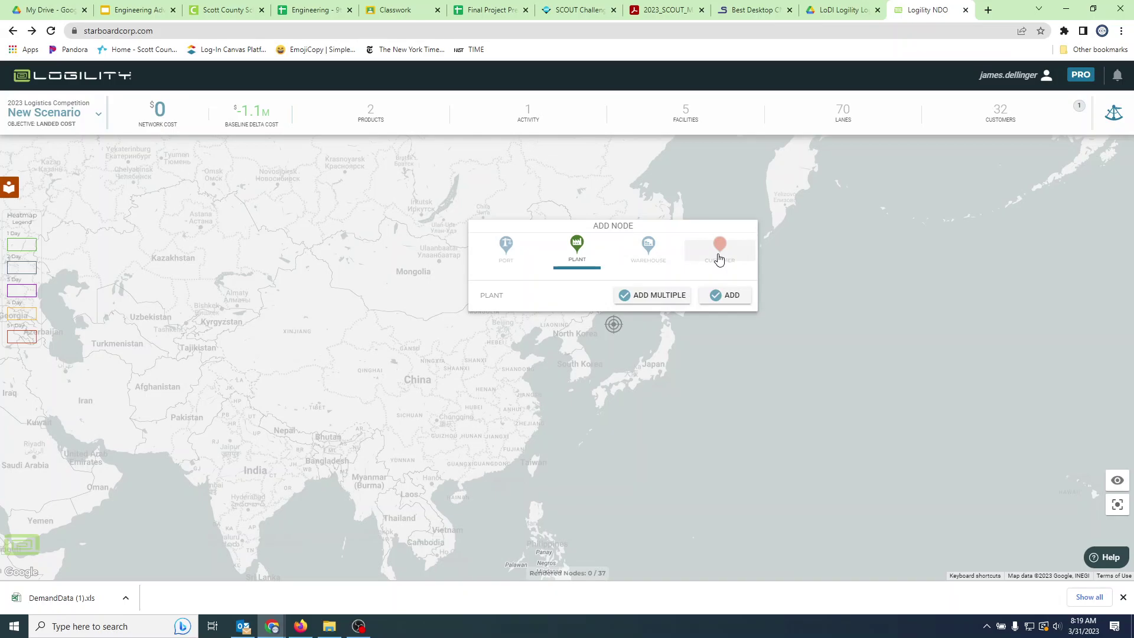
click(733, 296)
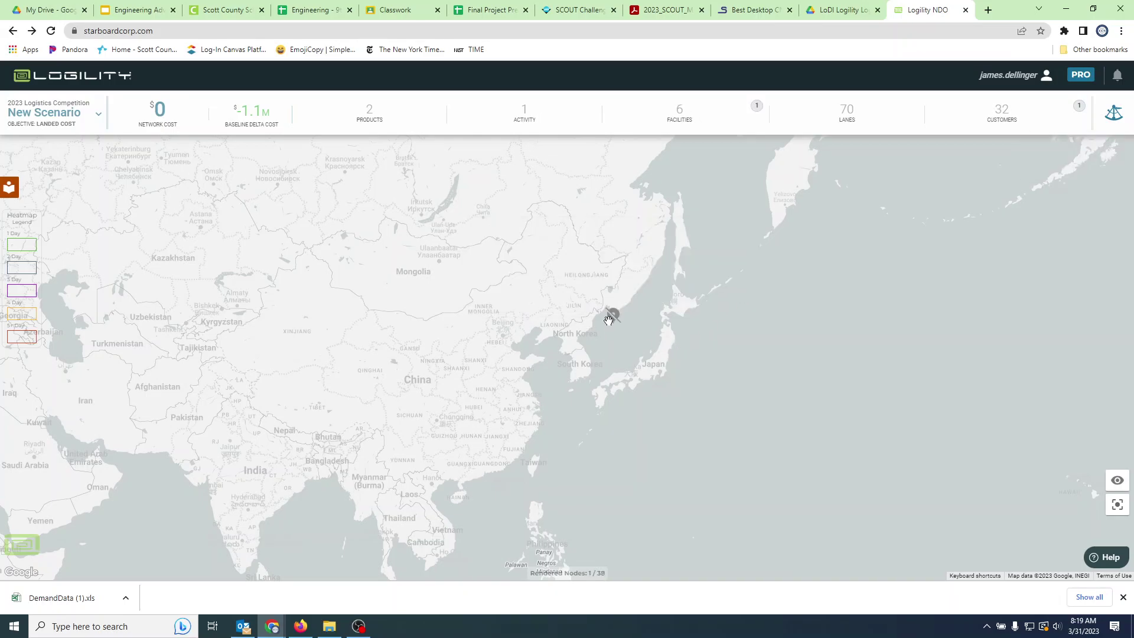
Open the new plant in the Facility Inspector and set its location to SHanghai China
scroll(621, 324, up, 1)
click(603, 313)
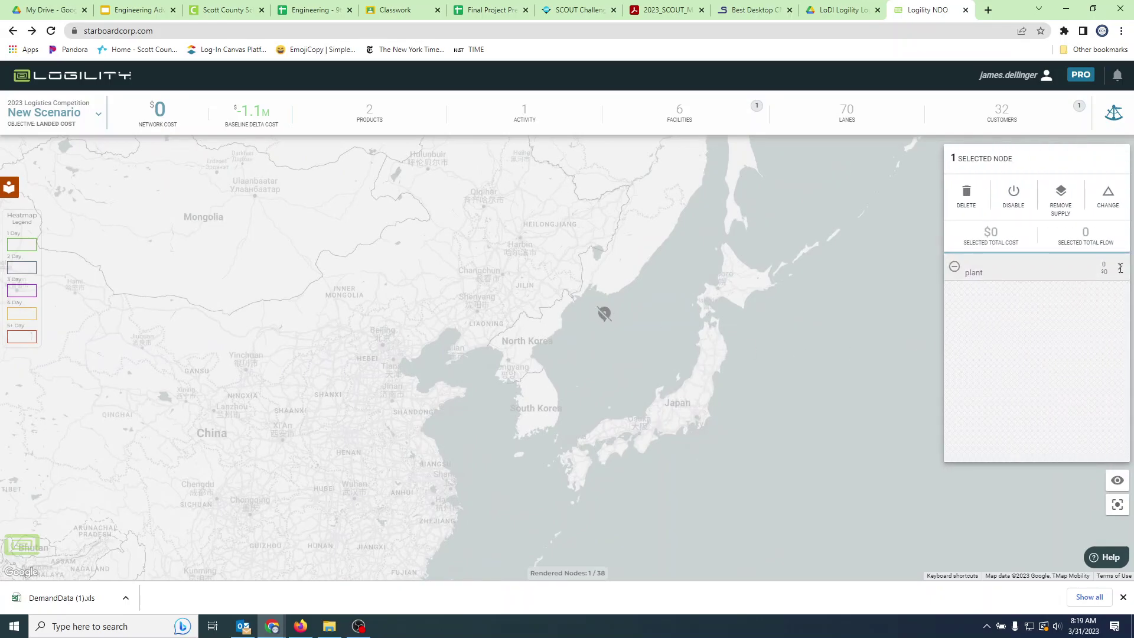
click(1120, 268)
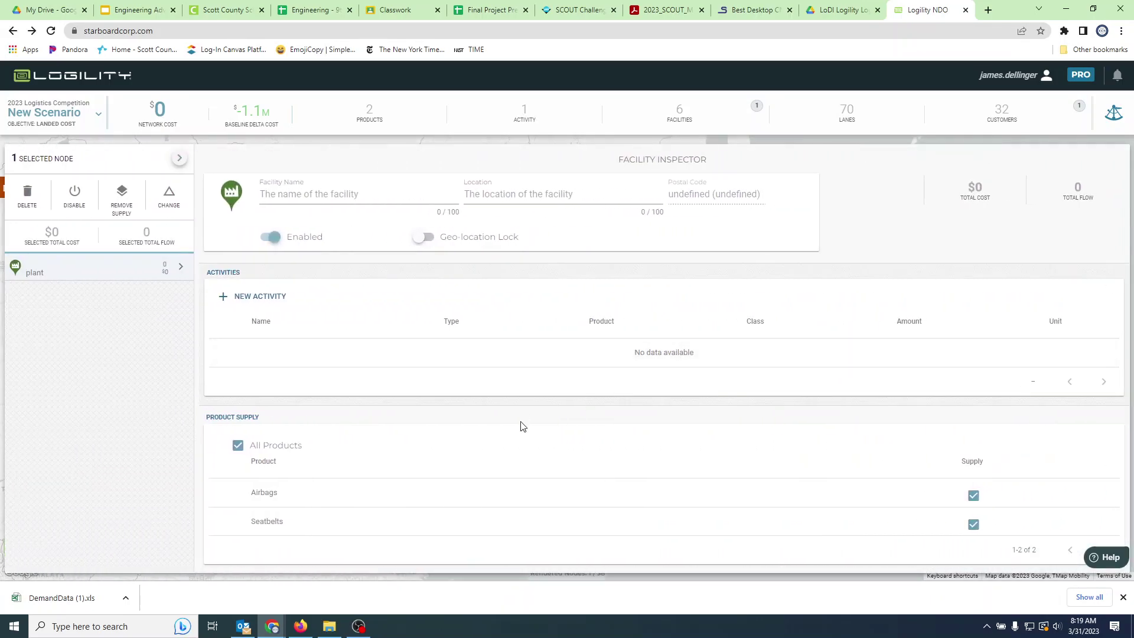
click(530, 196)
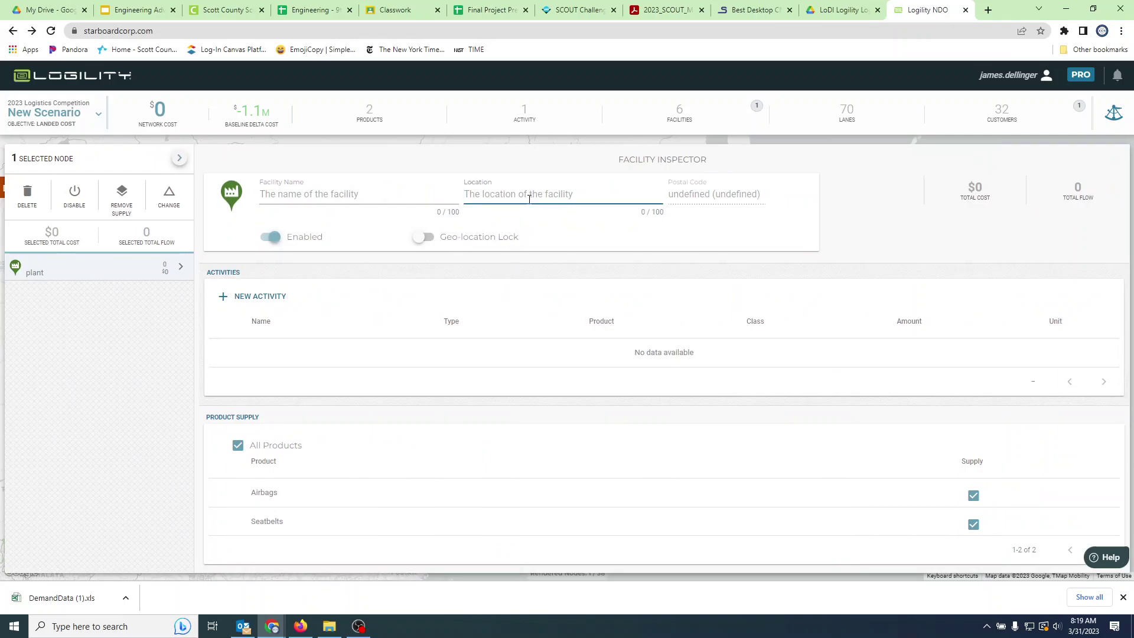
text(SHanghai Chin)
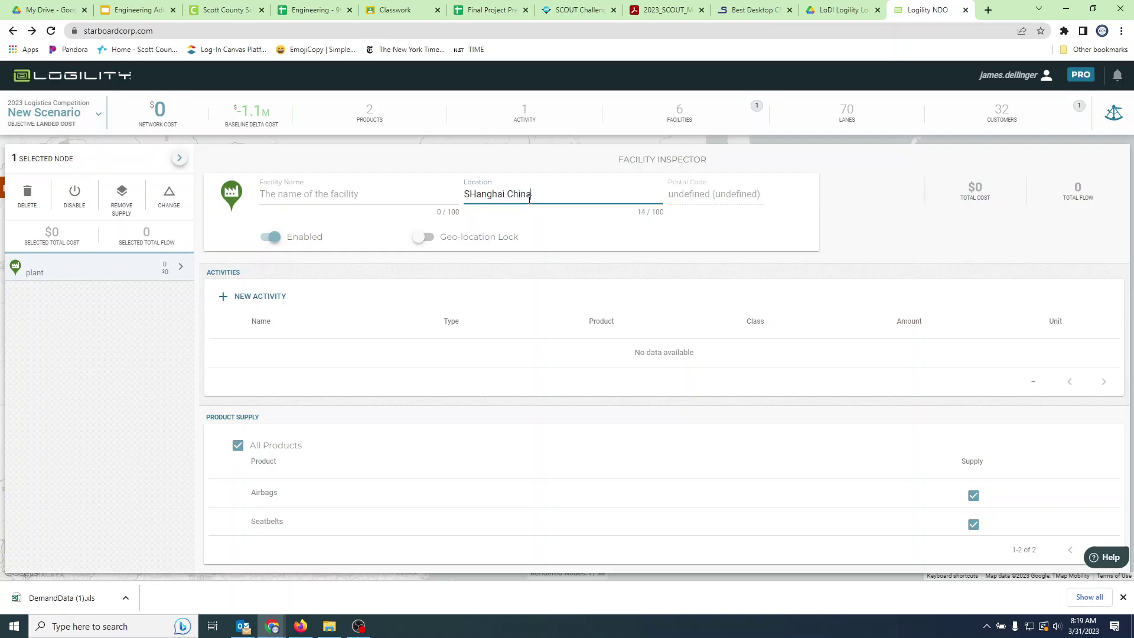
text(a)
key(Return)
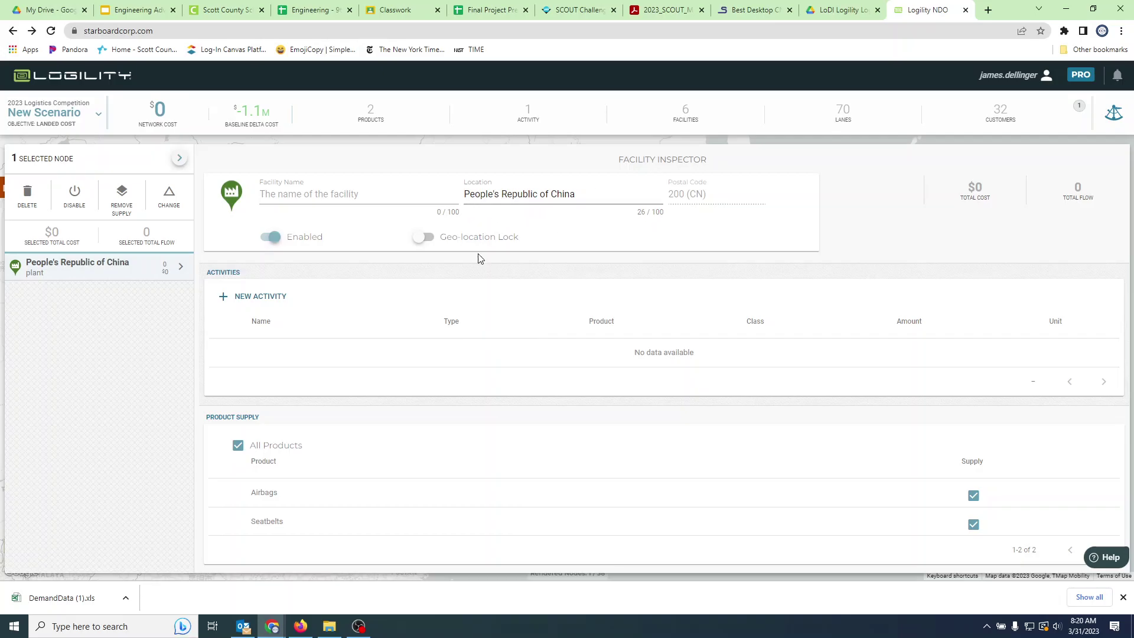
Name the plant facility "Shanghai, China" and return to the map
click(294, 195)
text(Sh)
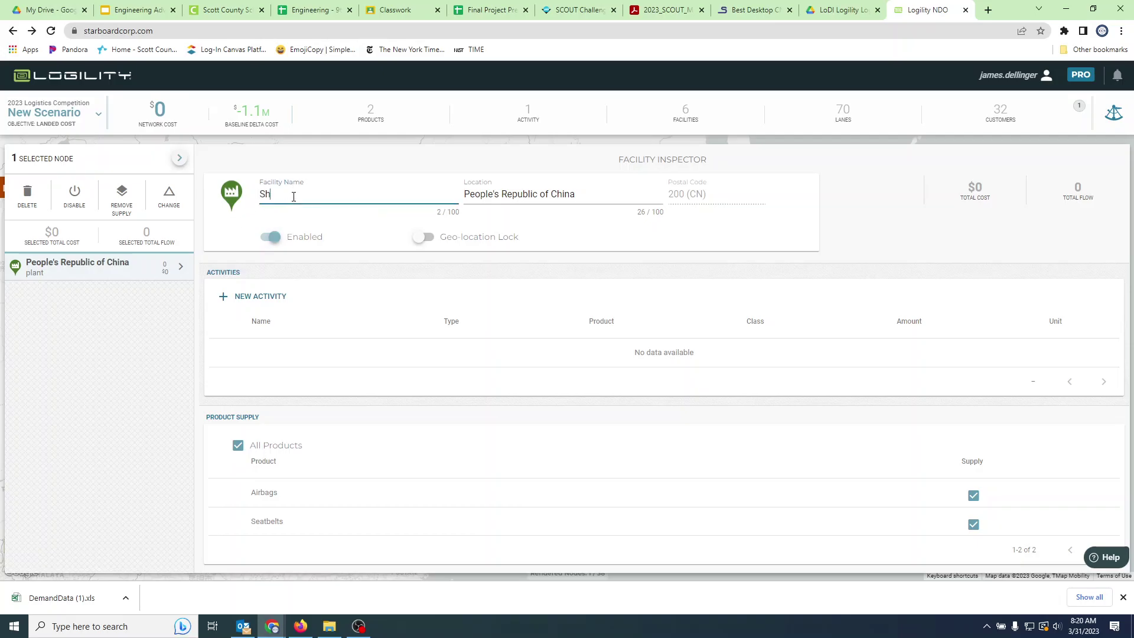
text(angHai)
text(hai)
text(, China)
click(179, 161)
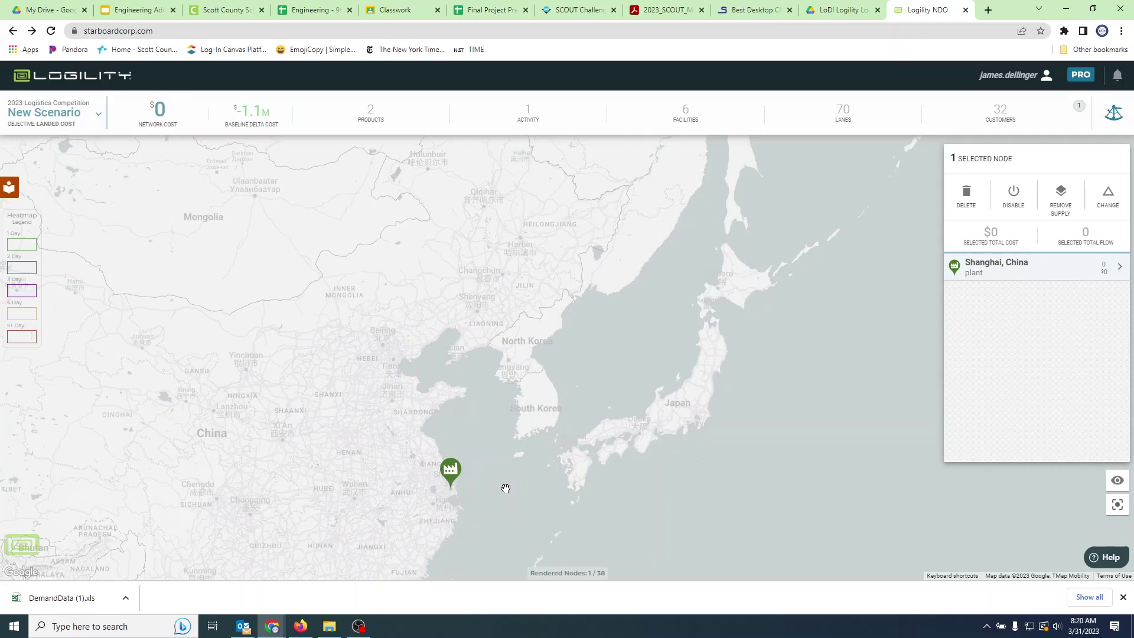
Check where the Shanghai, China plant sits on the map along the Chinese coast
scroll(440, 509, up, 2)
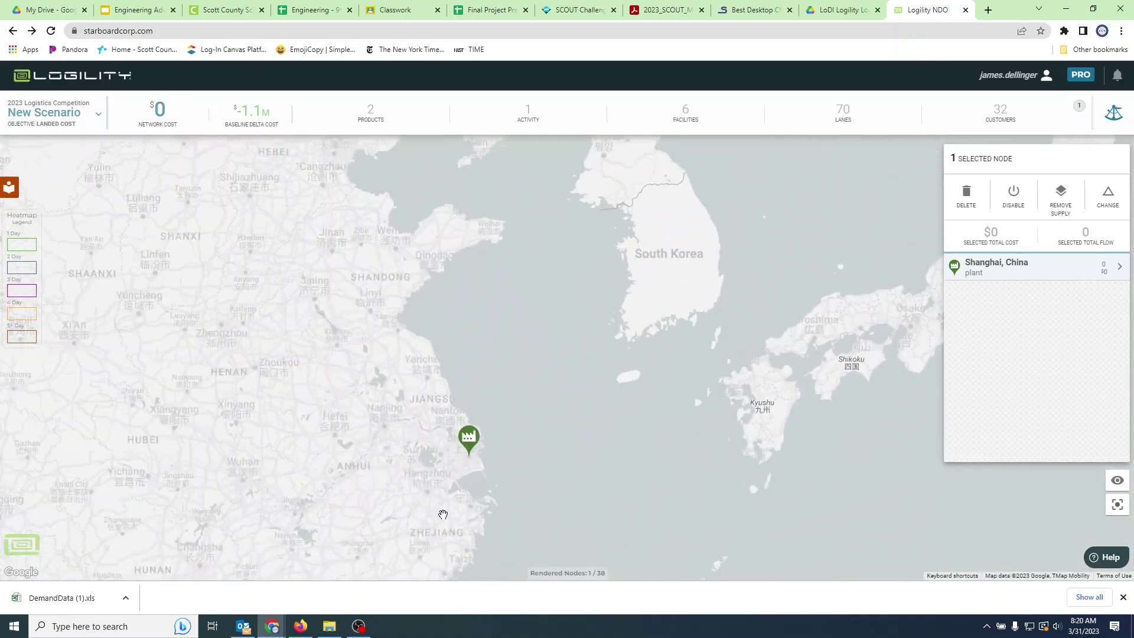
scroll(443, 515, up, 2)
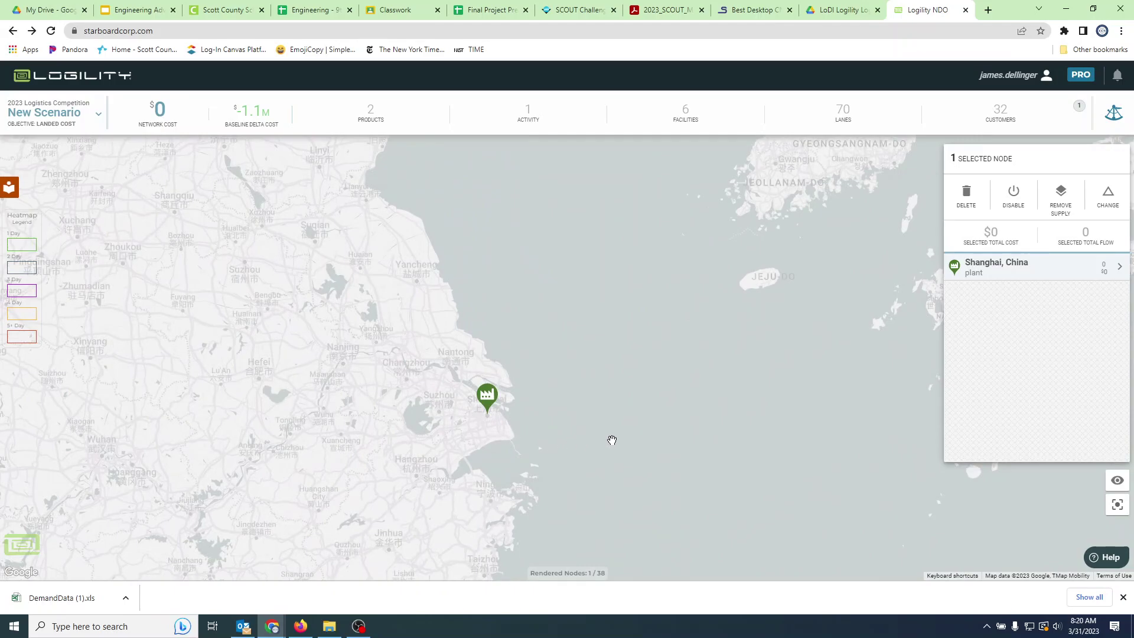
scroll(608, 438, down, 2)
drag(608, 438, 585, 380)
scroll(585, 383, down, 1)
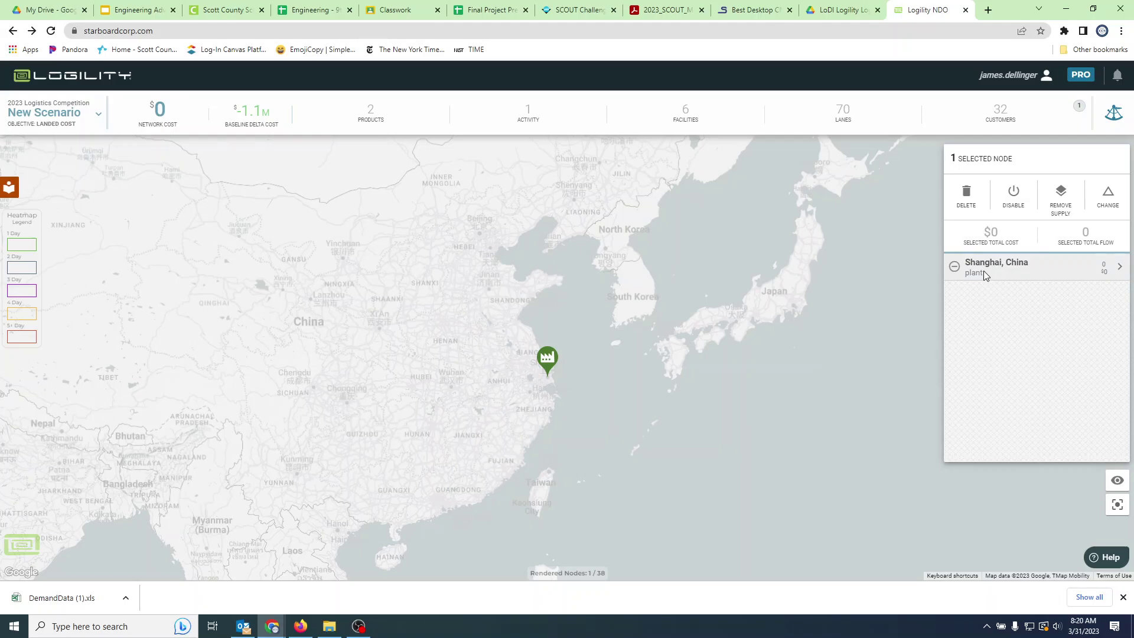
Deselect and reselect the Shanghai, China plant, look at its facility details, and leave the plant selected on the map
click(954, 266)
click(546, 360)
click(1119, 267)
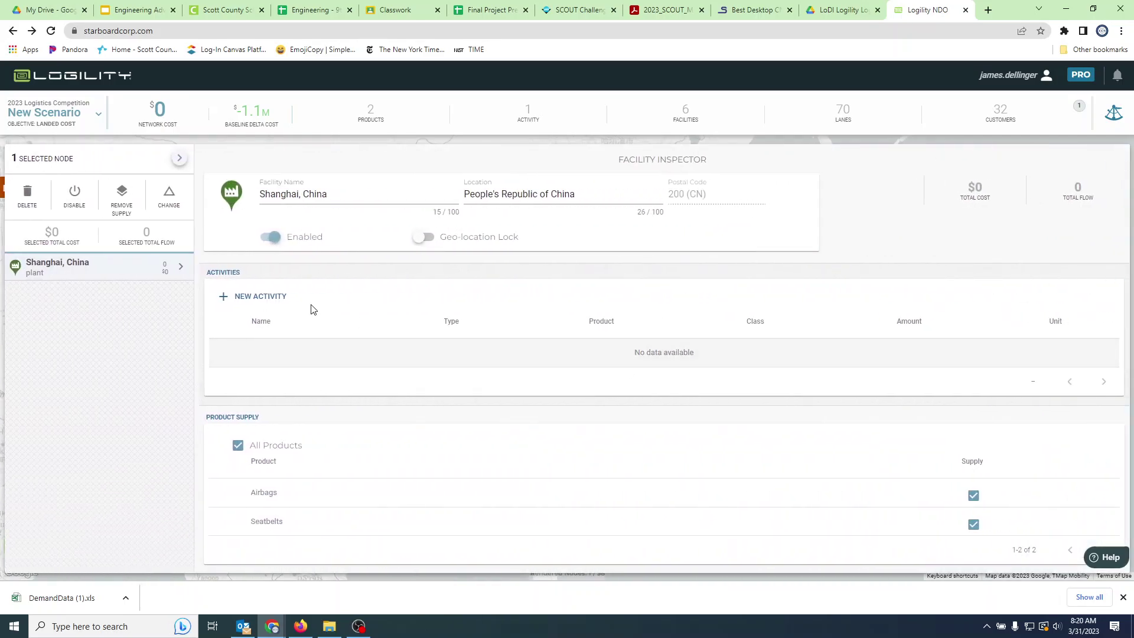
click(180, 159)
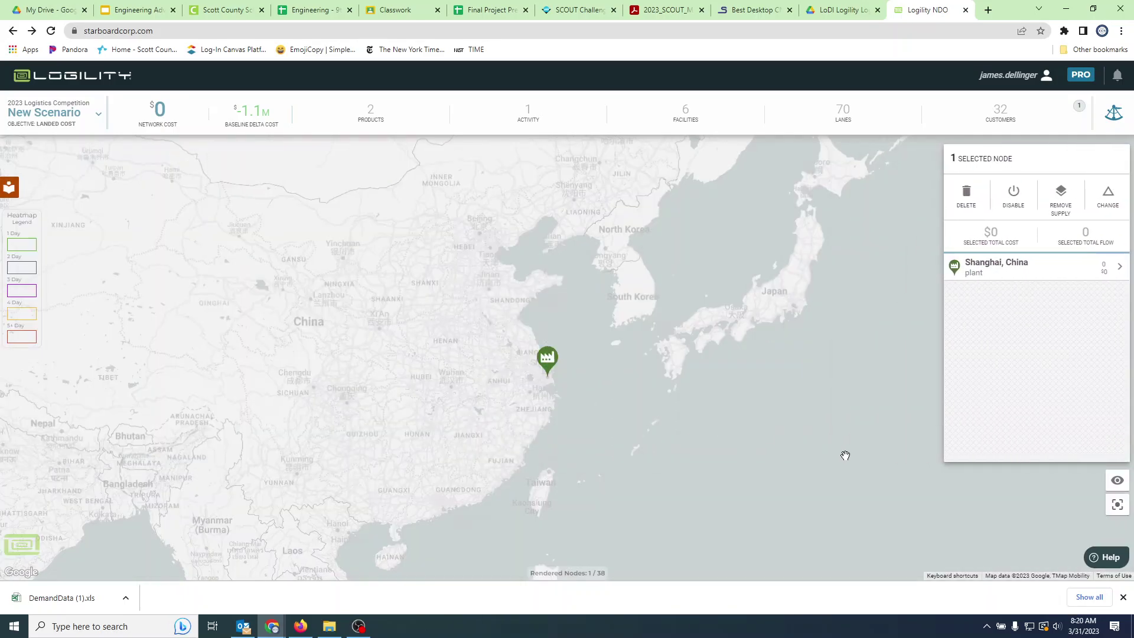
click(797, 438)
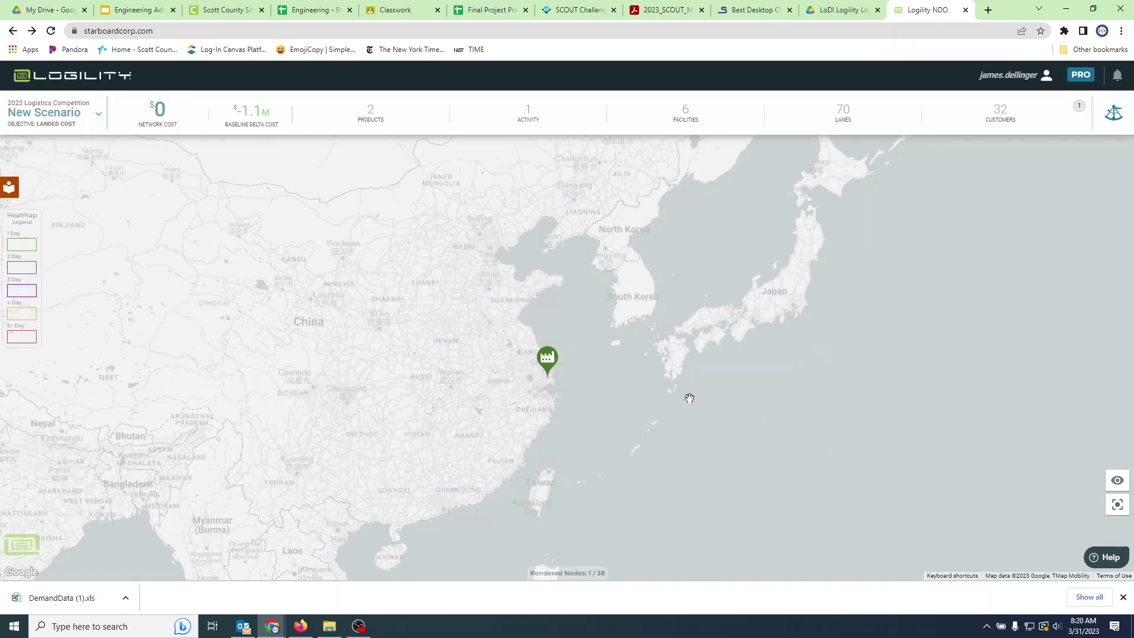
click(548, 359)
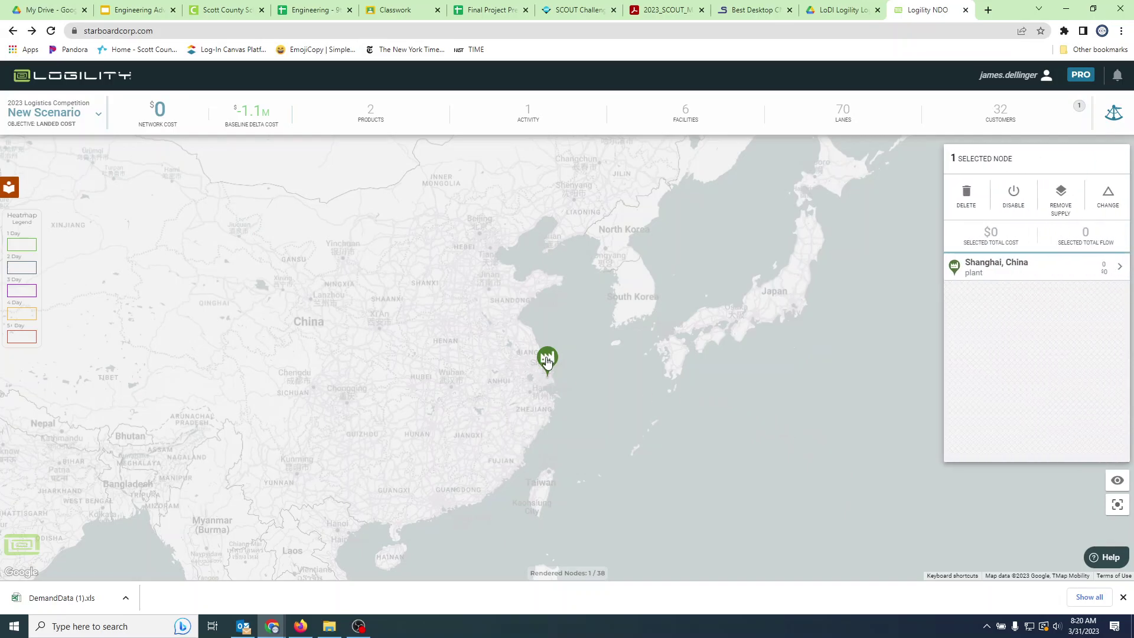
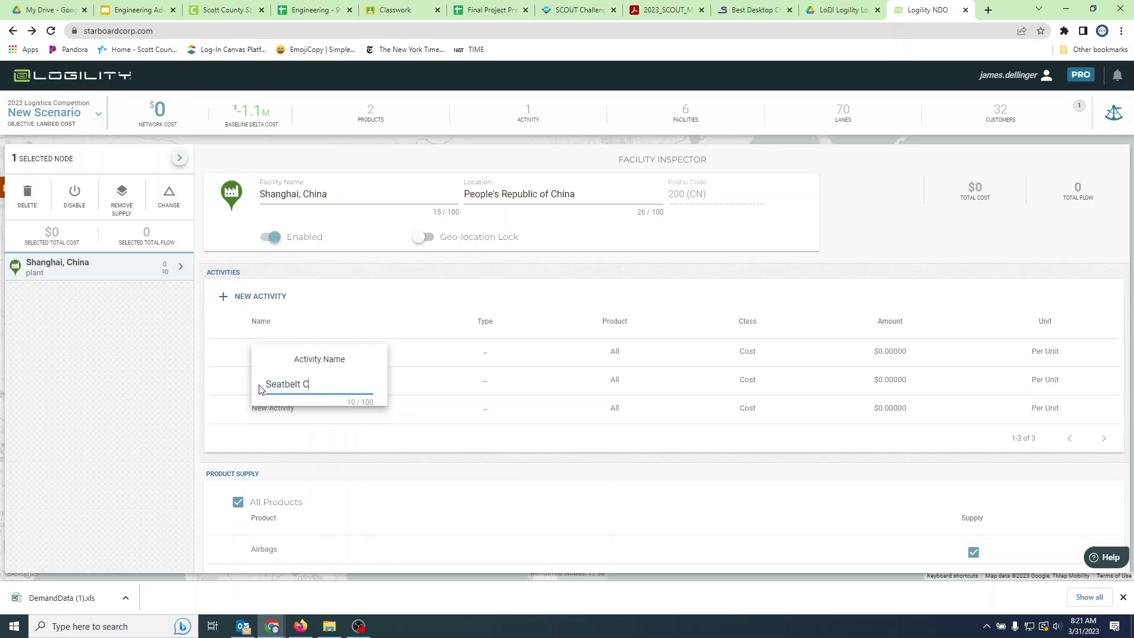
Name the Shanghai plant's first activity "Seatbelt Cost" and its second activity "Aigbag Cost"
text(atbelt Cost)
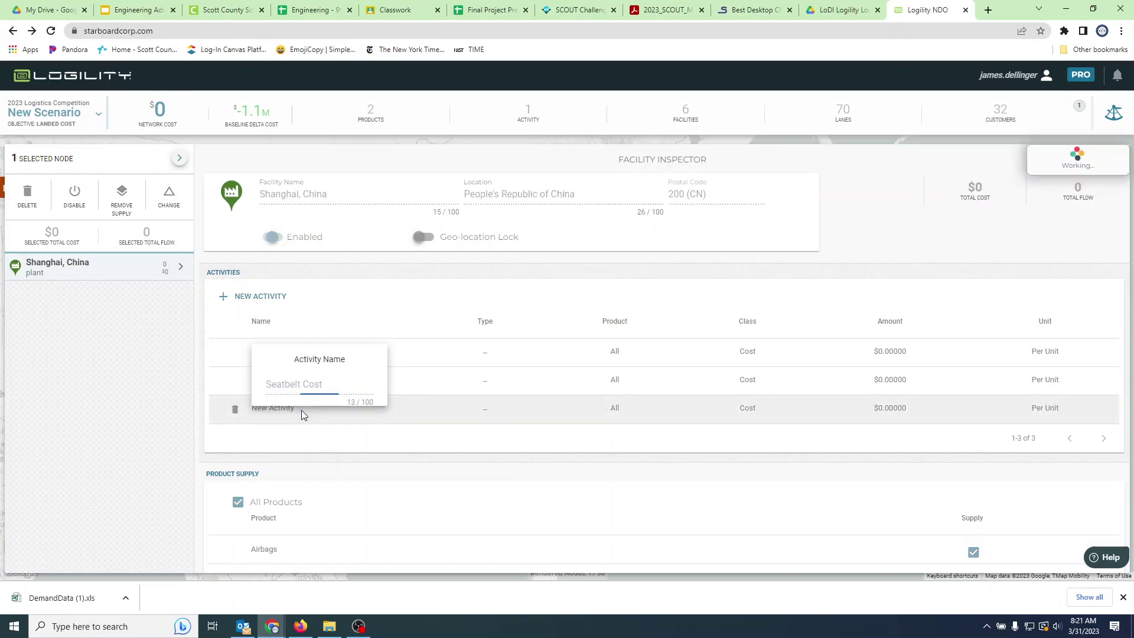
click(301, 410)
click(289, 389)
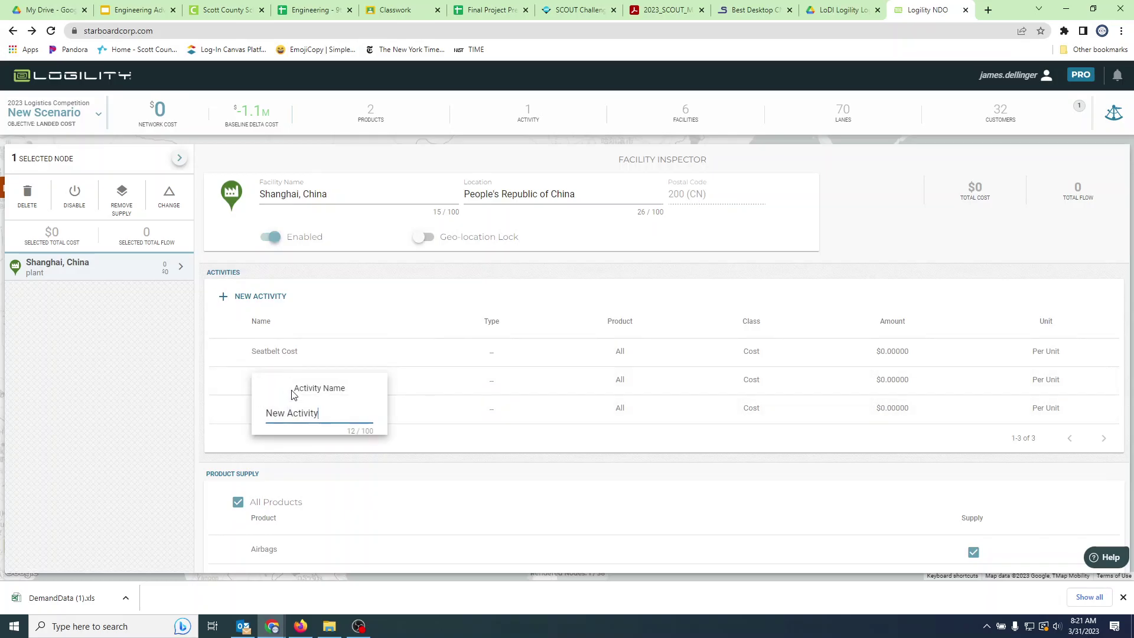
key(BackSpace)
key(BackSpace)
key(BackSpace)
key(BackSpace)
key(BackSpace)
key(BackSpace)
key(Return)
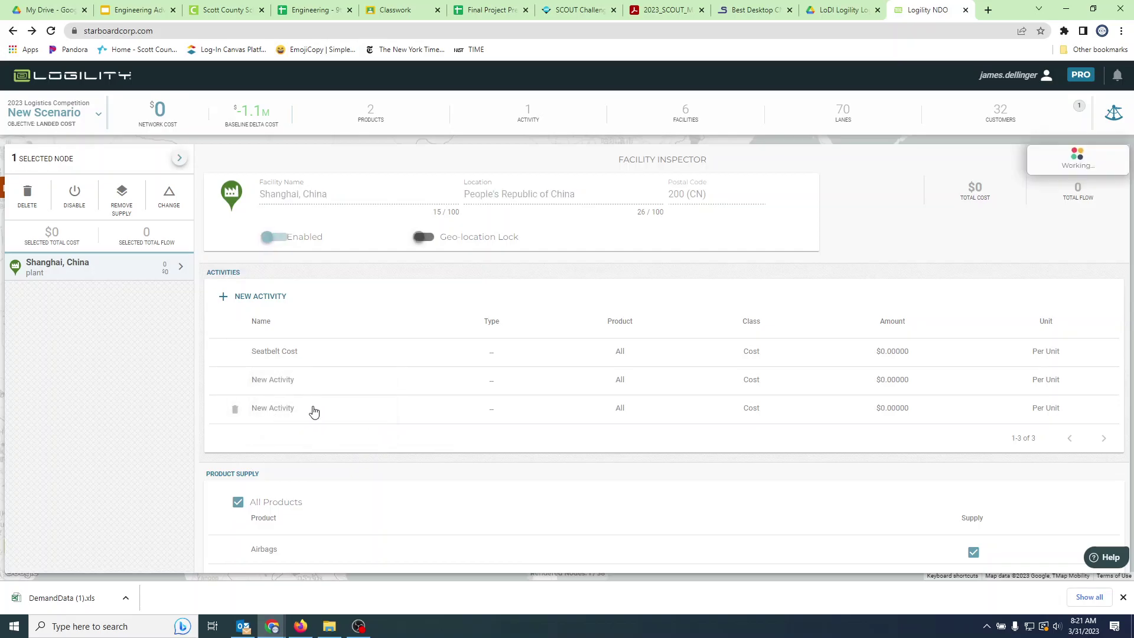
Name the third activity "Shipping Time" and change its class to Duration
click(290, 413)
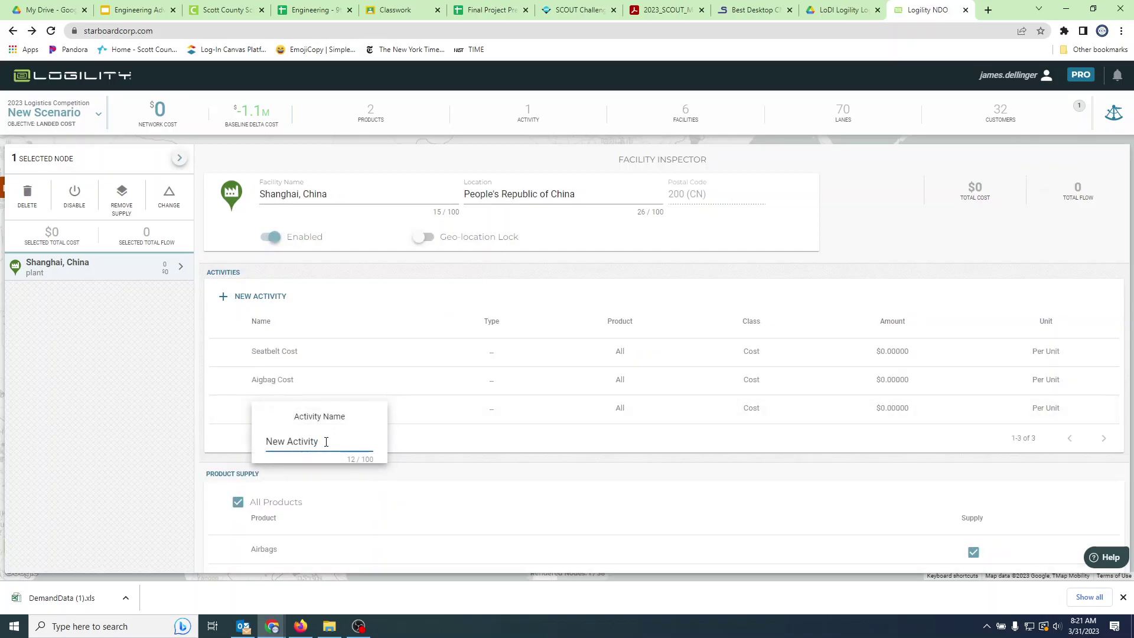
drag(326, 441, 264, 449)
text(Shipping Time)
key(Return)
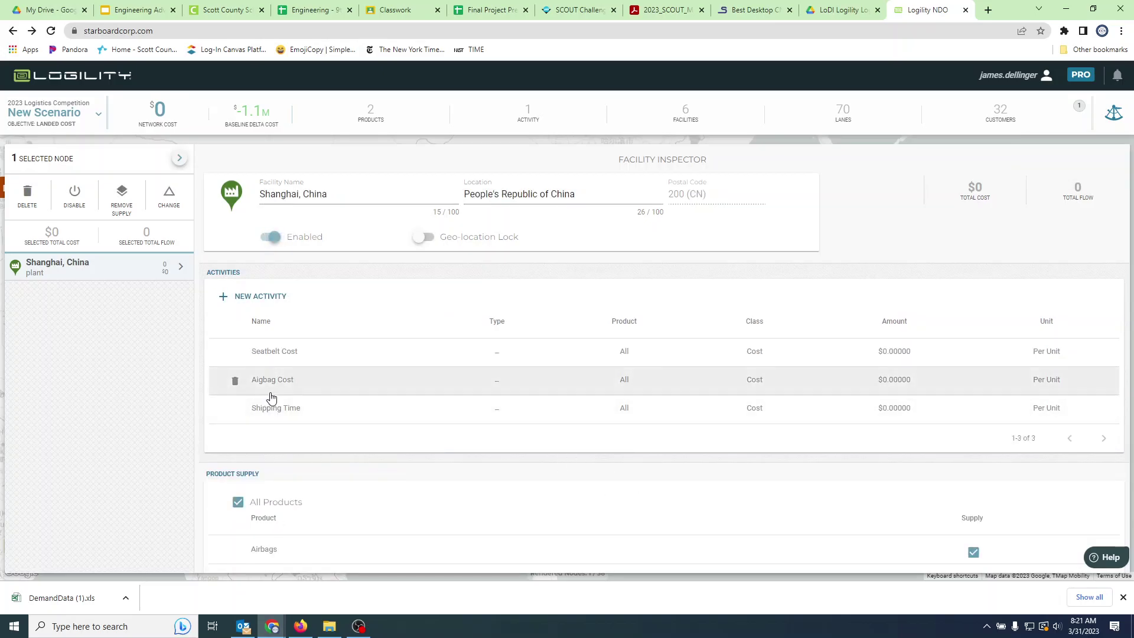
click(759, 418)
click(761, 453)
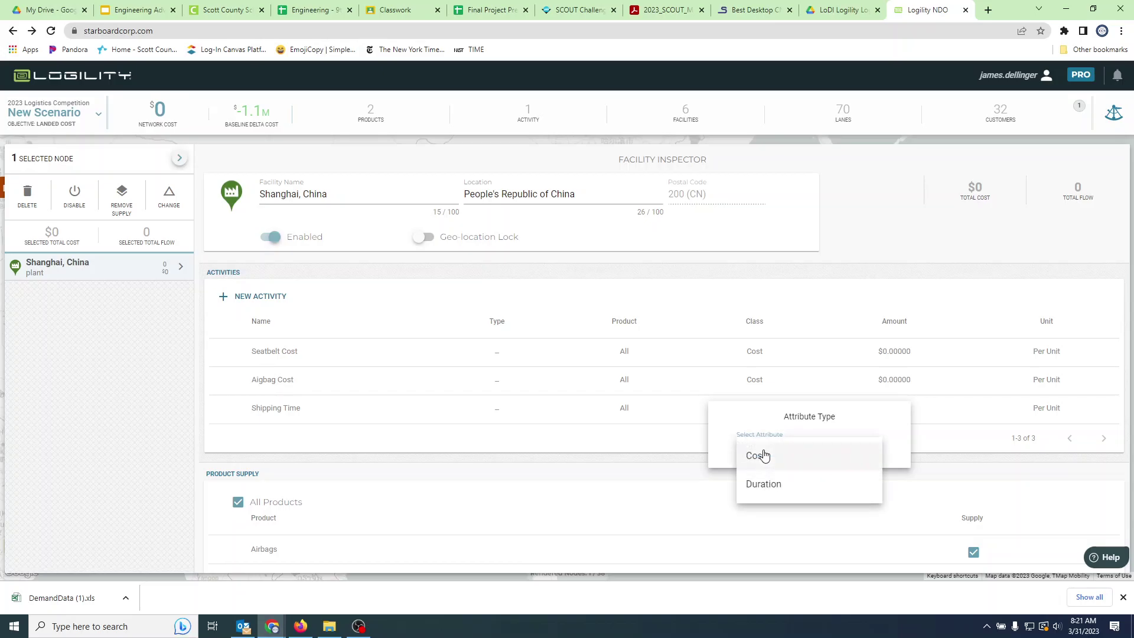
click(764, 484)
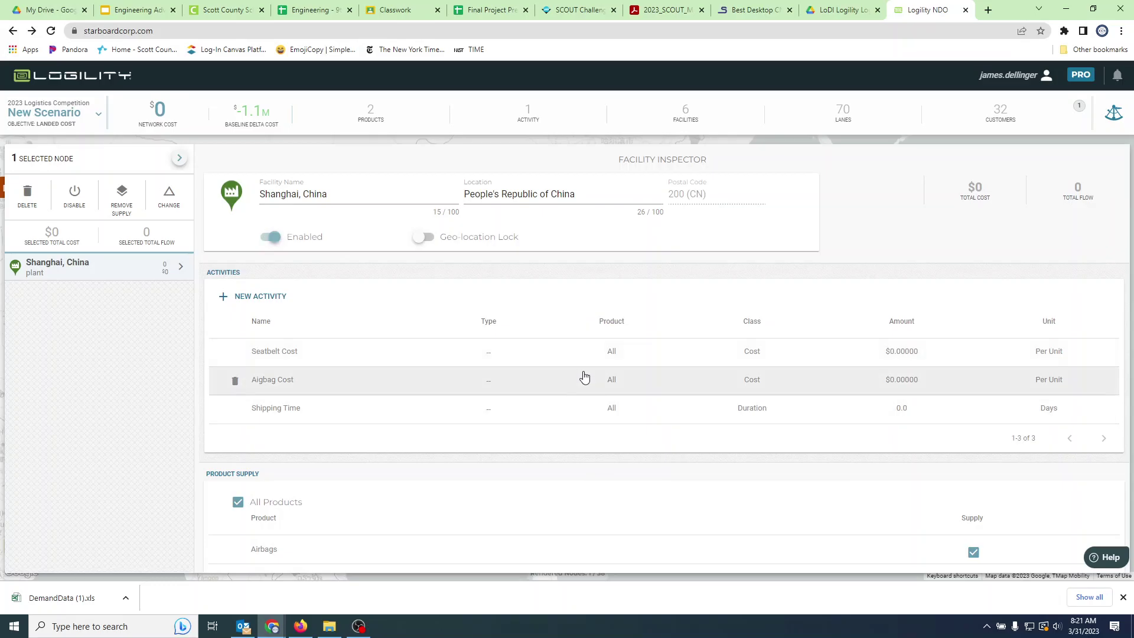
Assign the Seatbelts product to the Seatbelt Cost activity and the Airbags product to the Aigbag Cost activity
scroll(611, 361, down, 3)
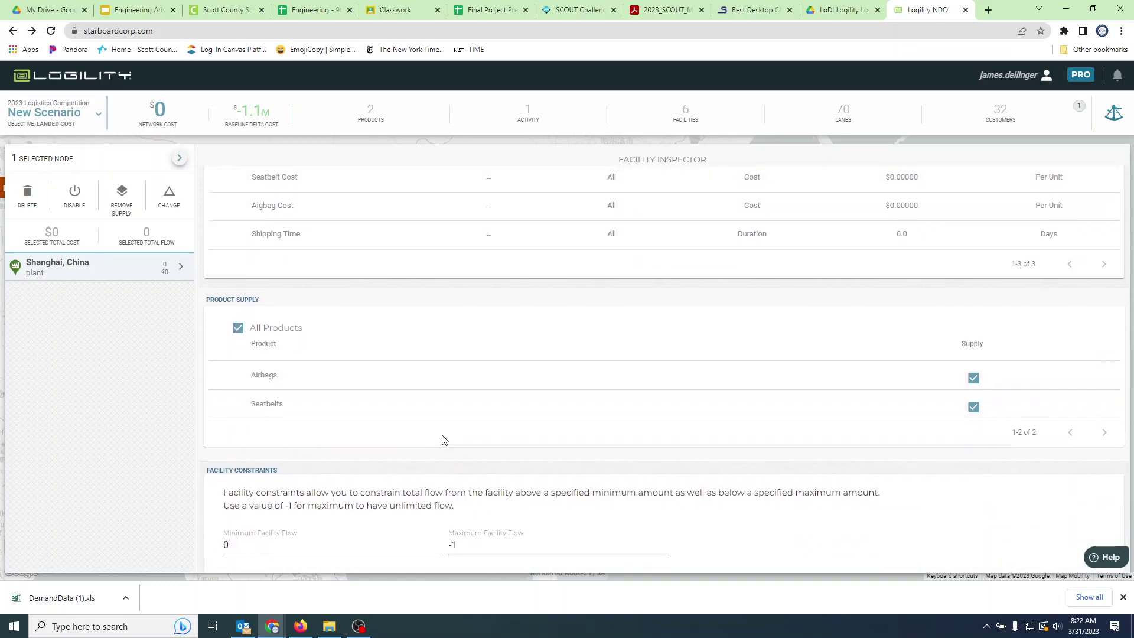
scroll(443, 437, up, 3)
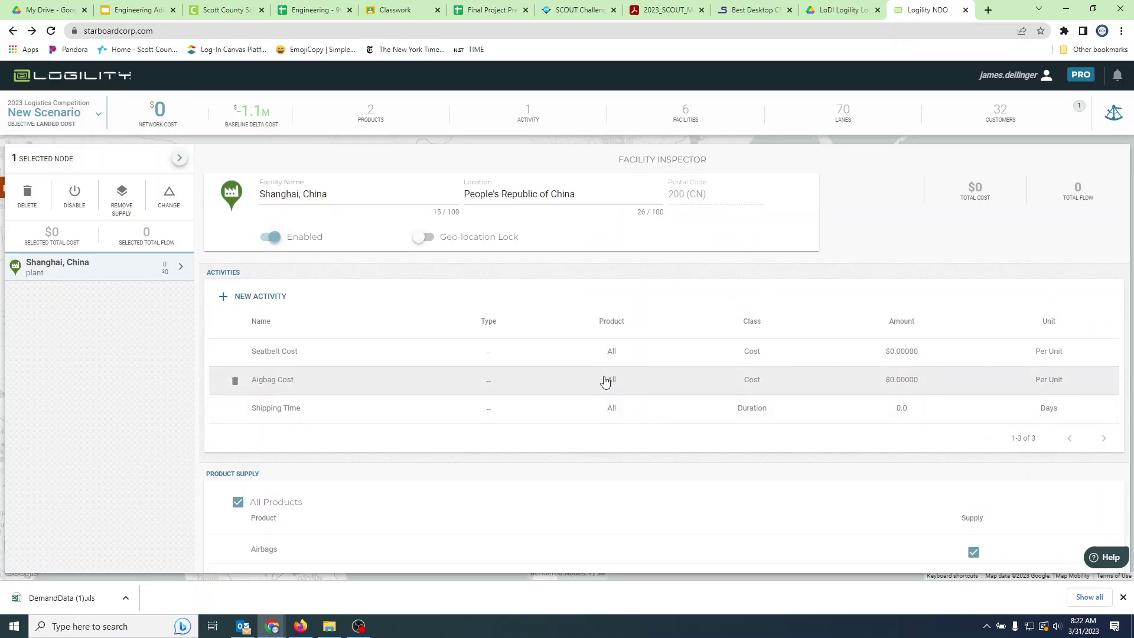
click(613, 353)
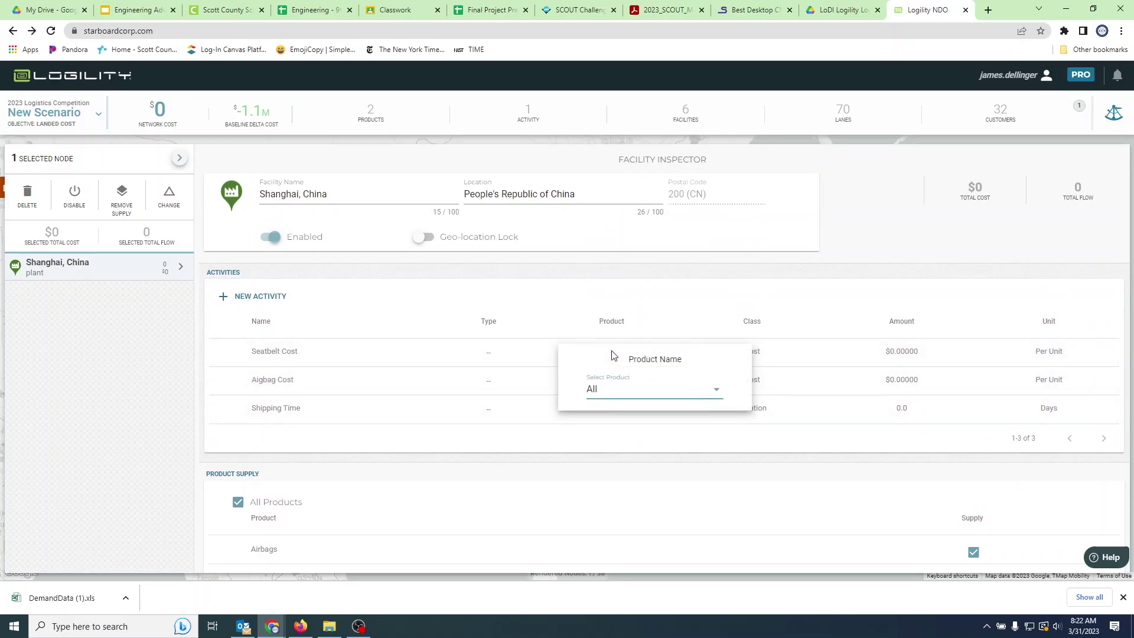
click(636, 395)
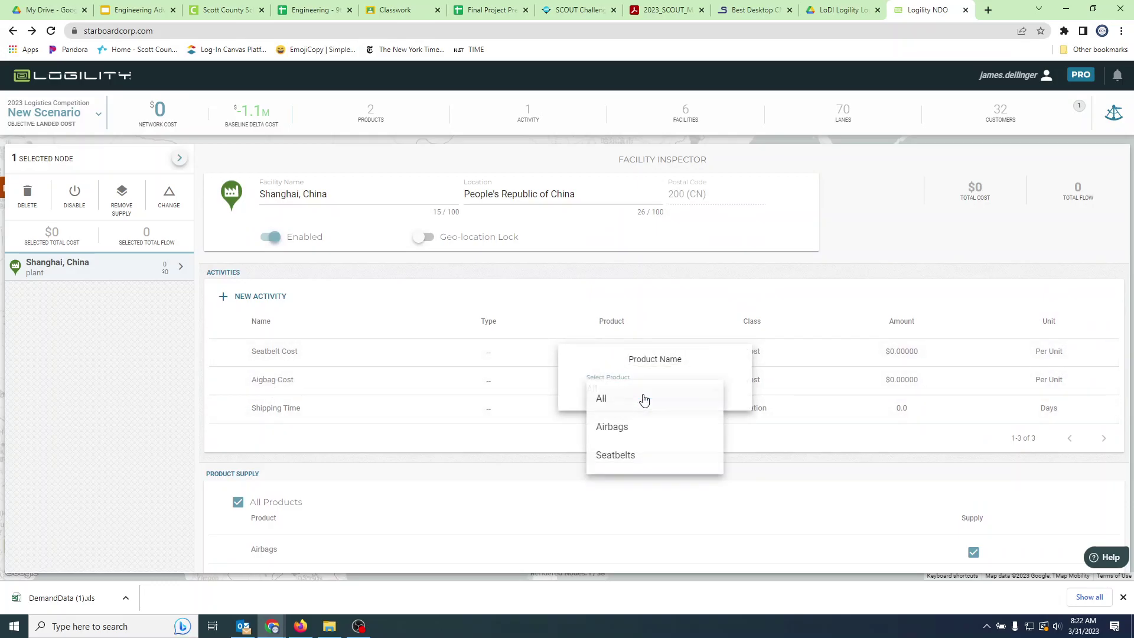
click(621, 455)
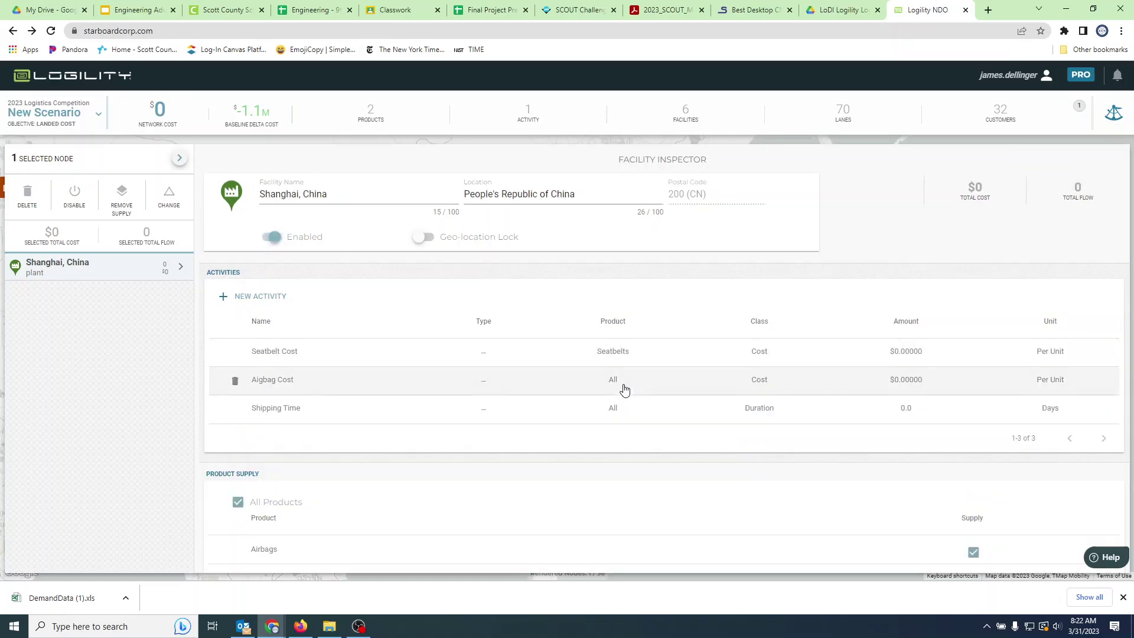
click(616, 385)
click(641, 421)
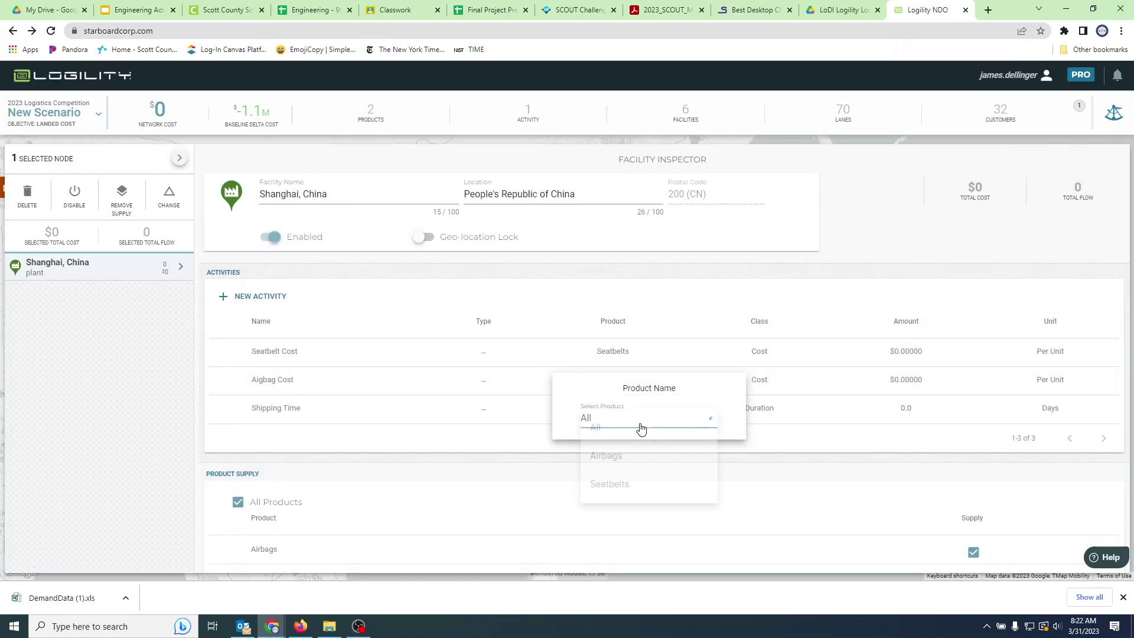
click(615, 464)
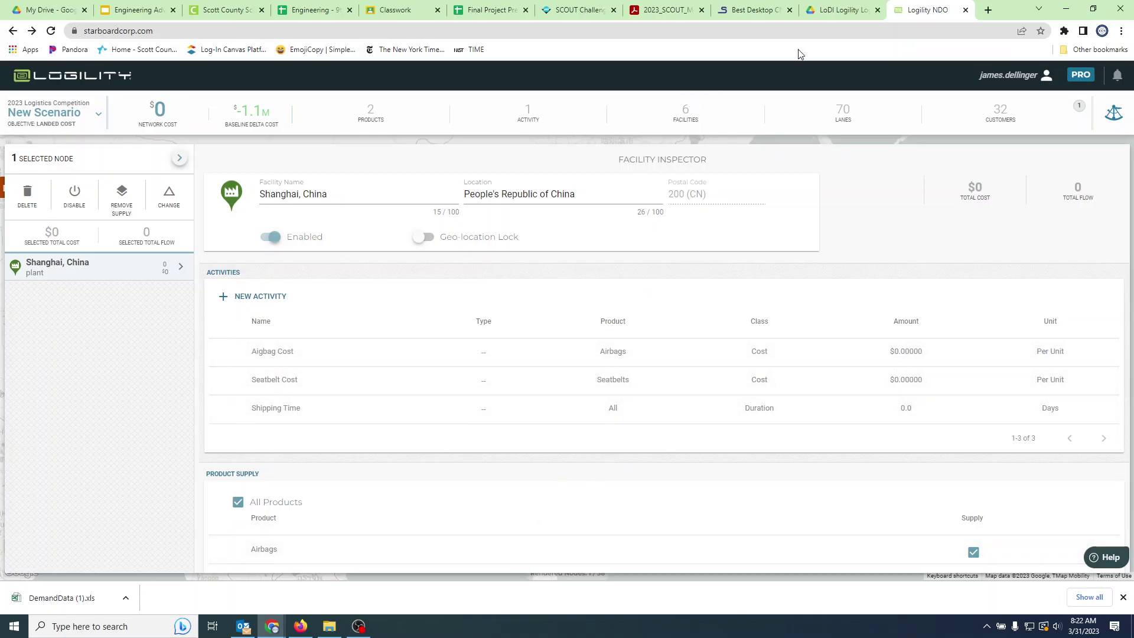
Look up Shanghai's airbag price in Table 1 of the competition PDF and set the Aigbag Cost amount to $10.75 in Logility
click(827, 19)
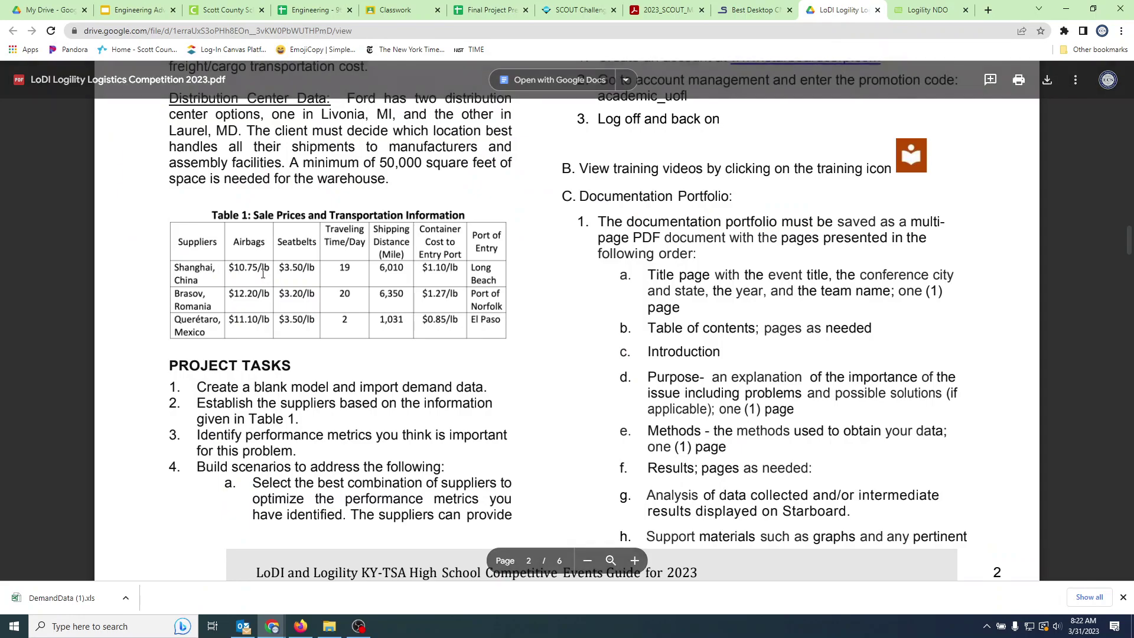
click(917, 8)
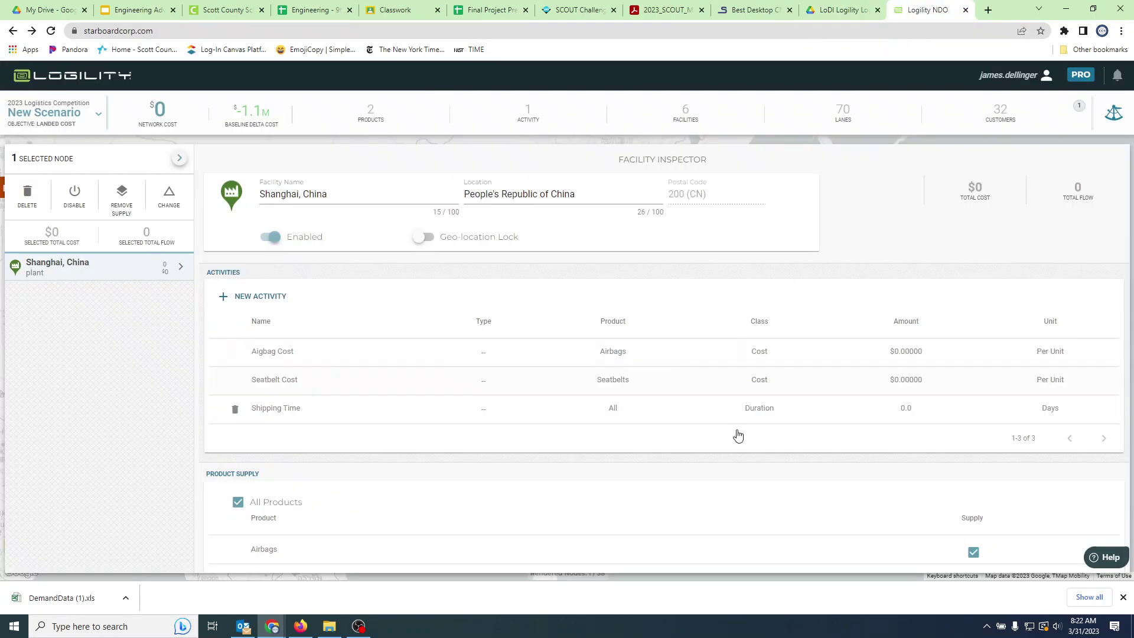
click(905, 357)
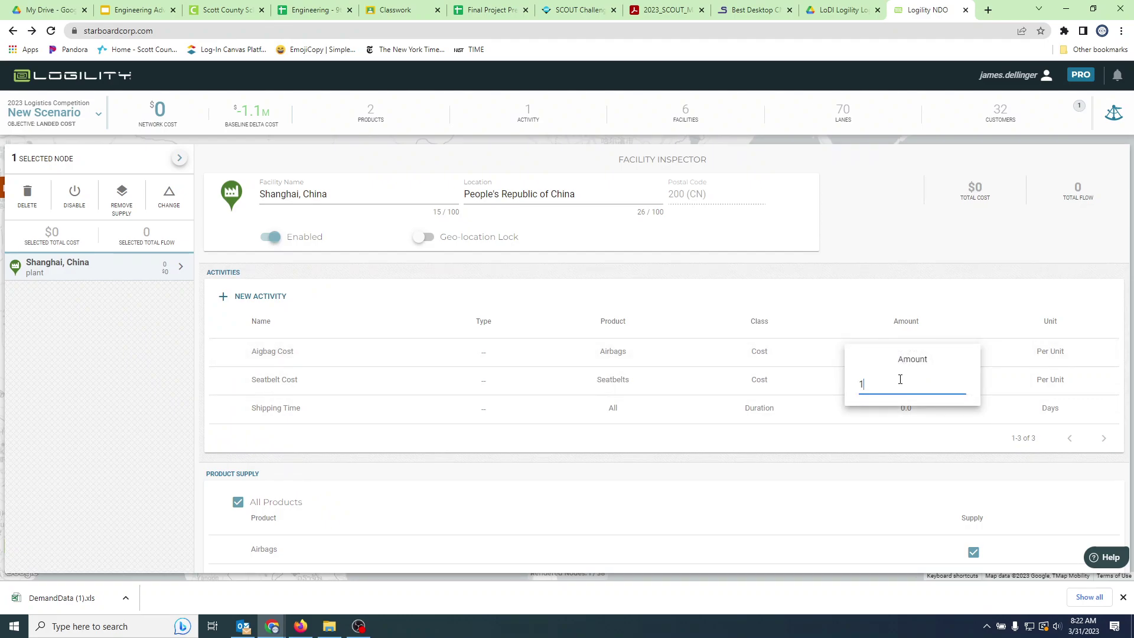
key(Return)
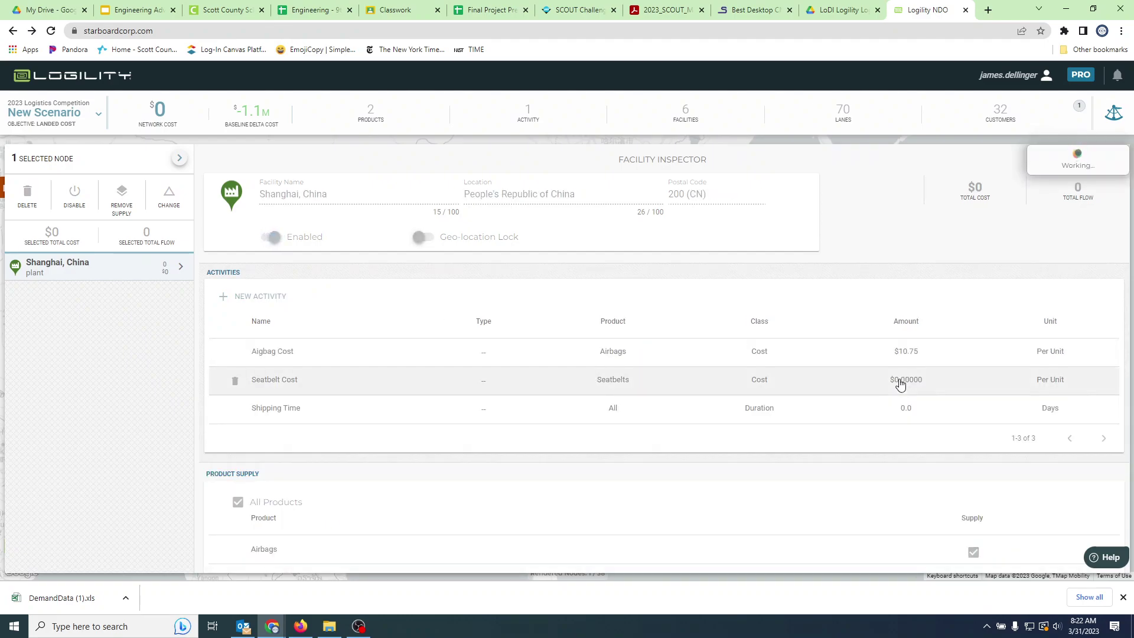
Set the amount of the Seatbelt Cost activity to $3.5 per unit
click(917, 385)
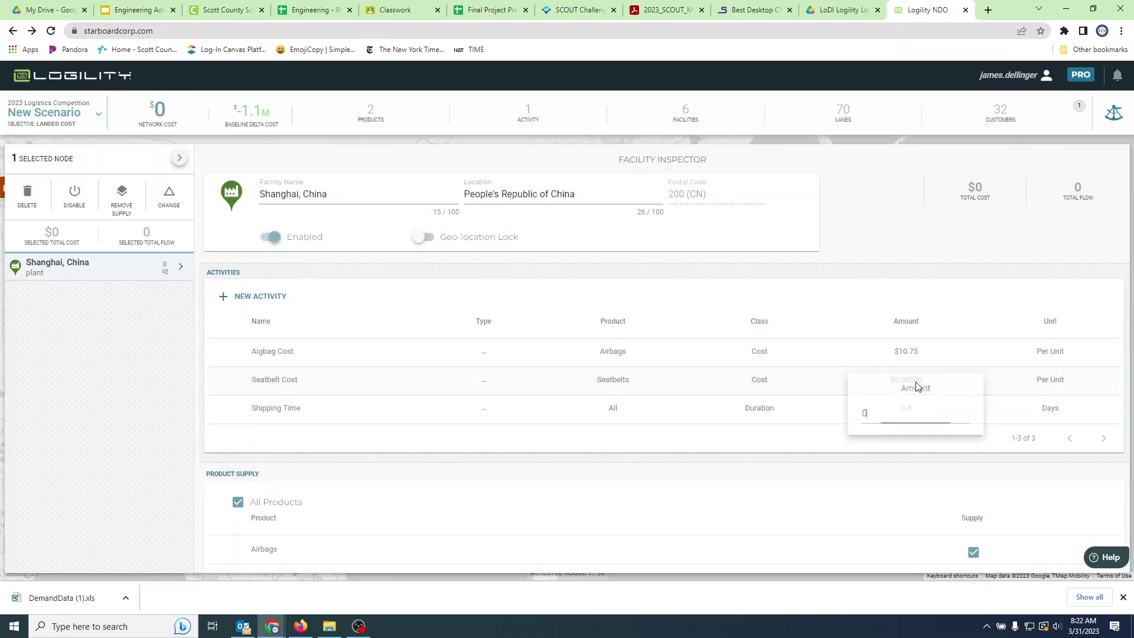
click(836, 417)
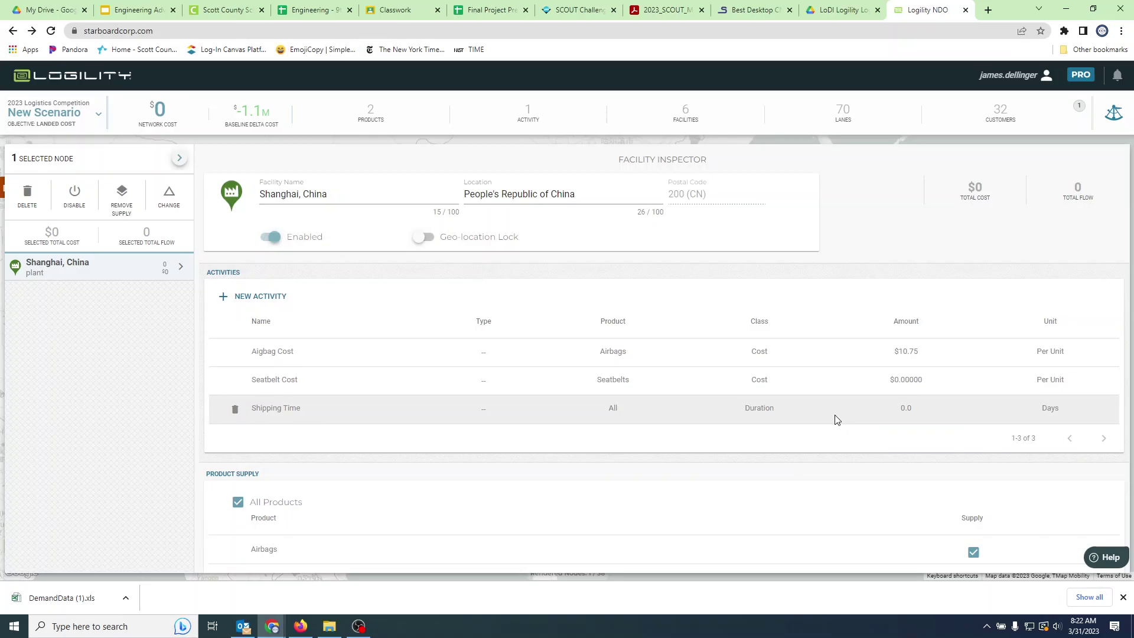
click(903, 383)
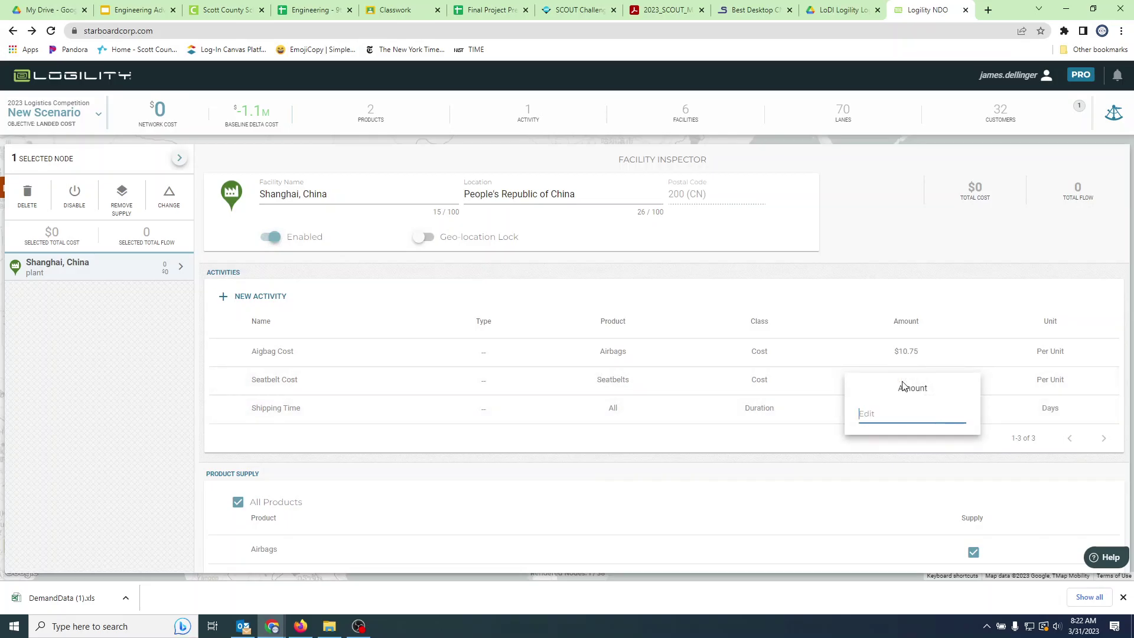
text(3.5)
key(Return)
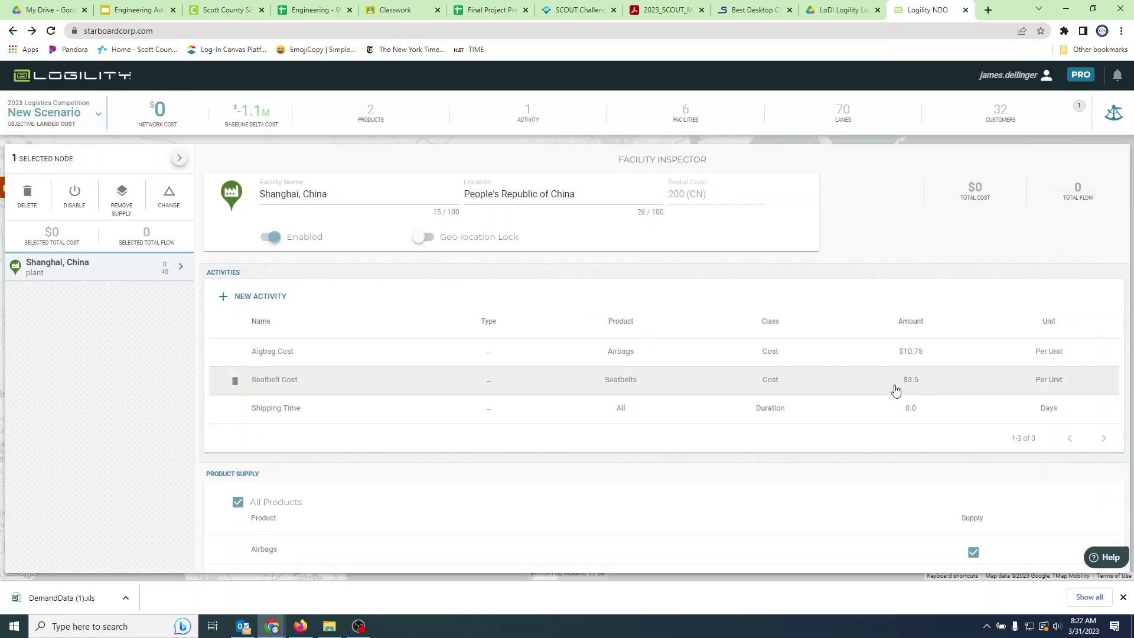
Set the Shipping Time amount to 19 days and close the Shanghai plant's facility details
click(912, 410)
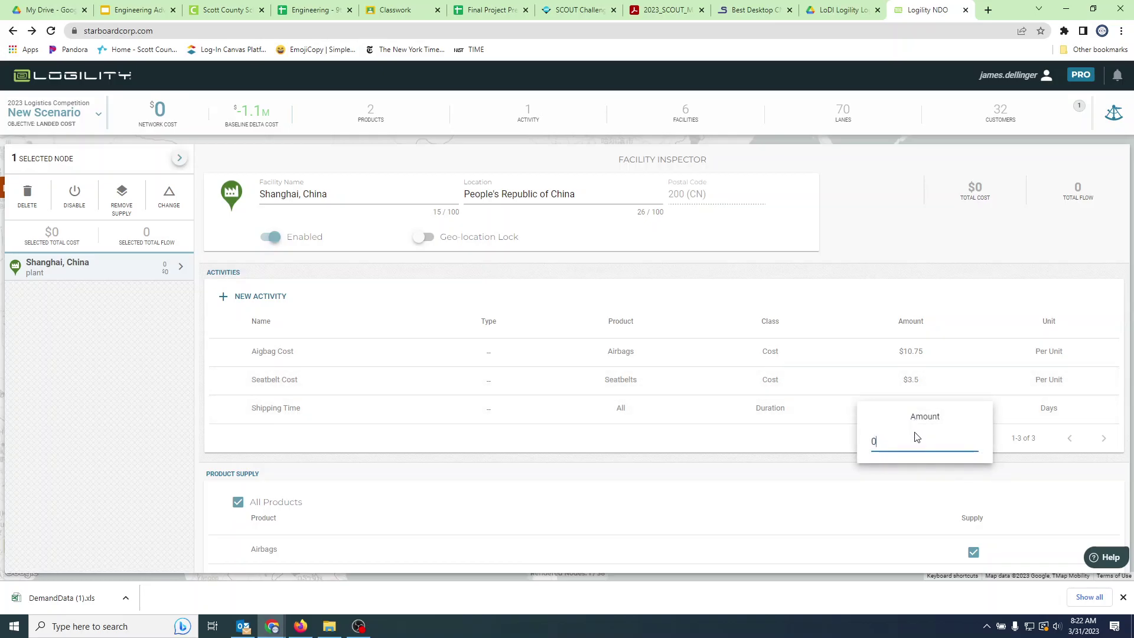
text(19)
key(Return)
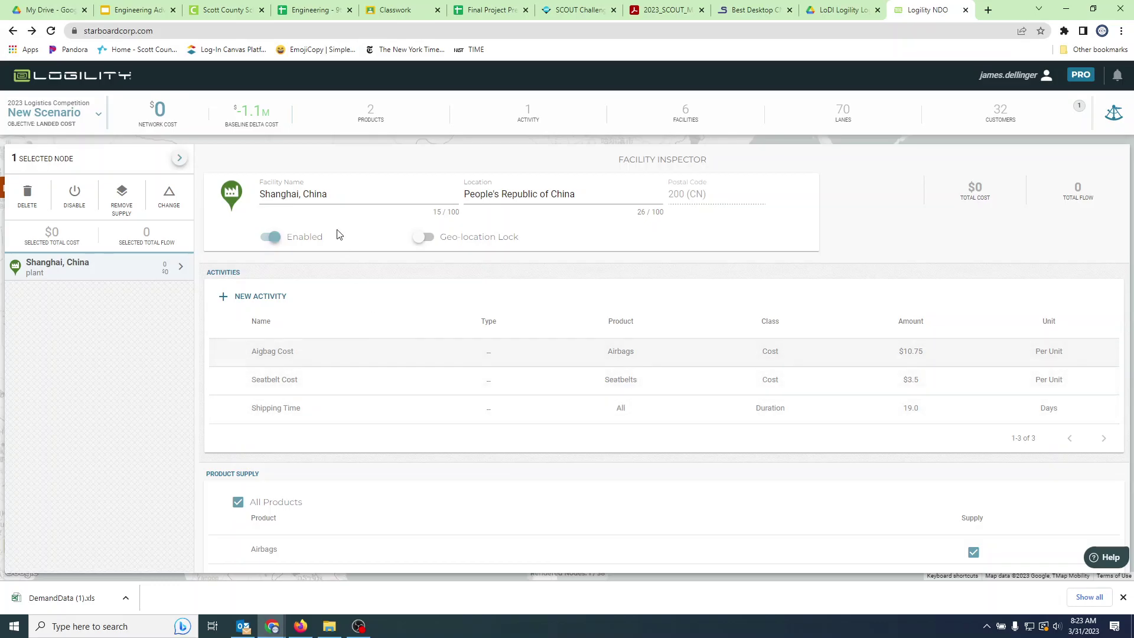
click(178, 159)
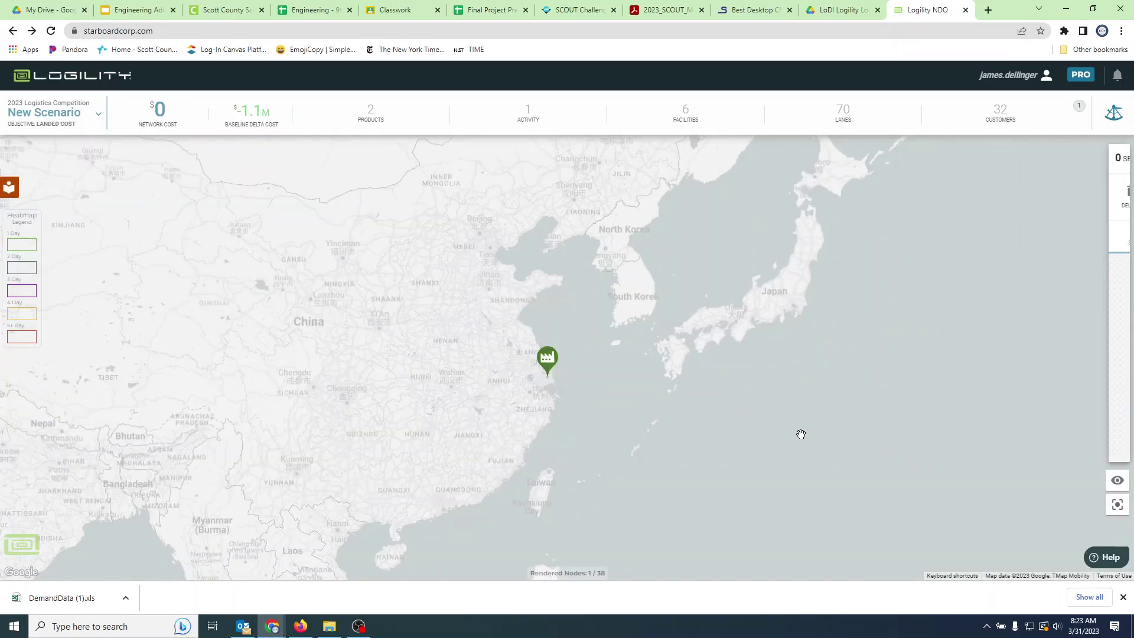
Check Shanghai's port of entry in Table 1 of the PDF, and connect the Shanghai plant to the Port of Long Beach using FTL F(X)
scroll(799, 435, down, 1)
drag(800, 435, 321, 436)
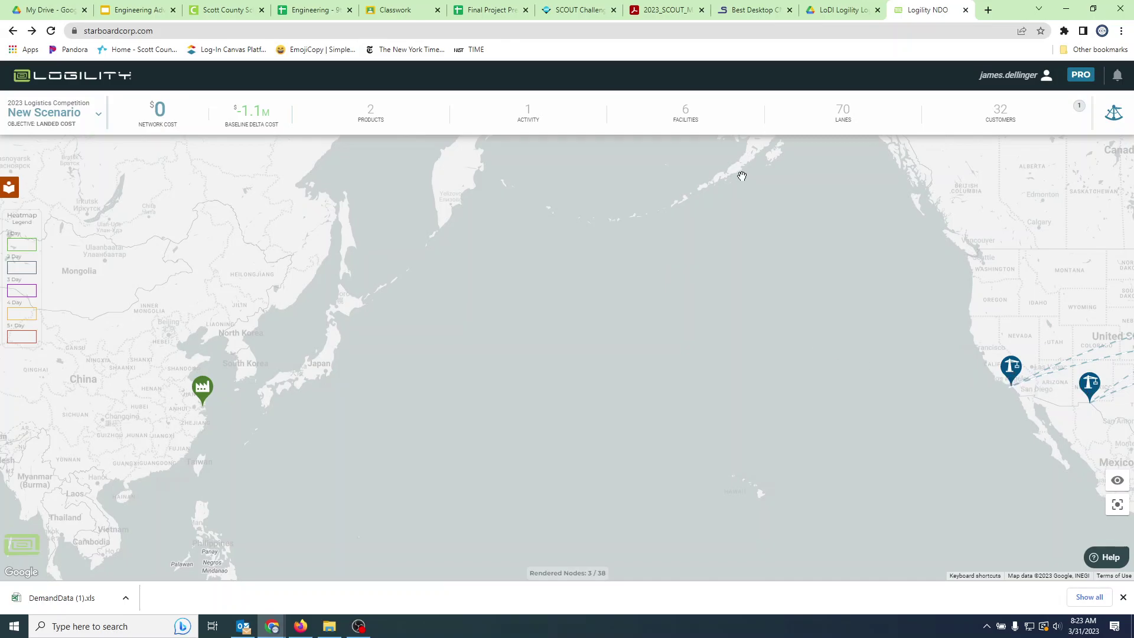
click(838, 10)
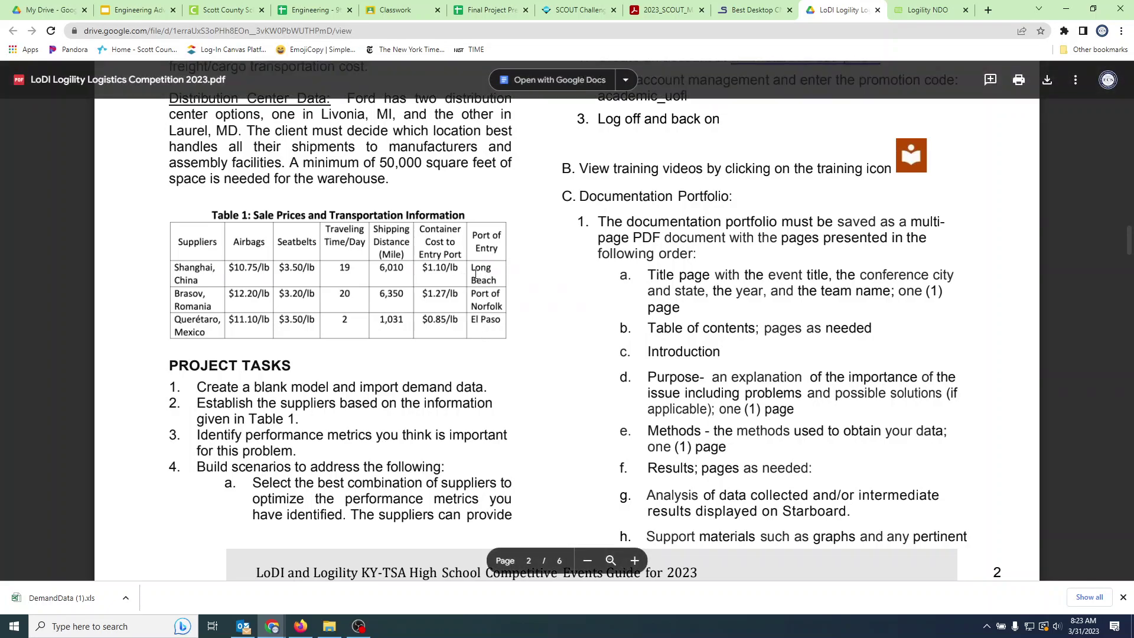
click(926, 11)
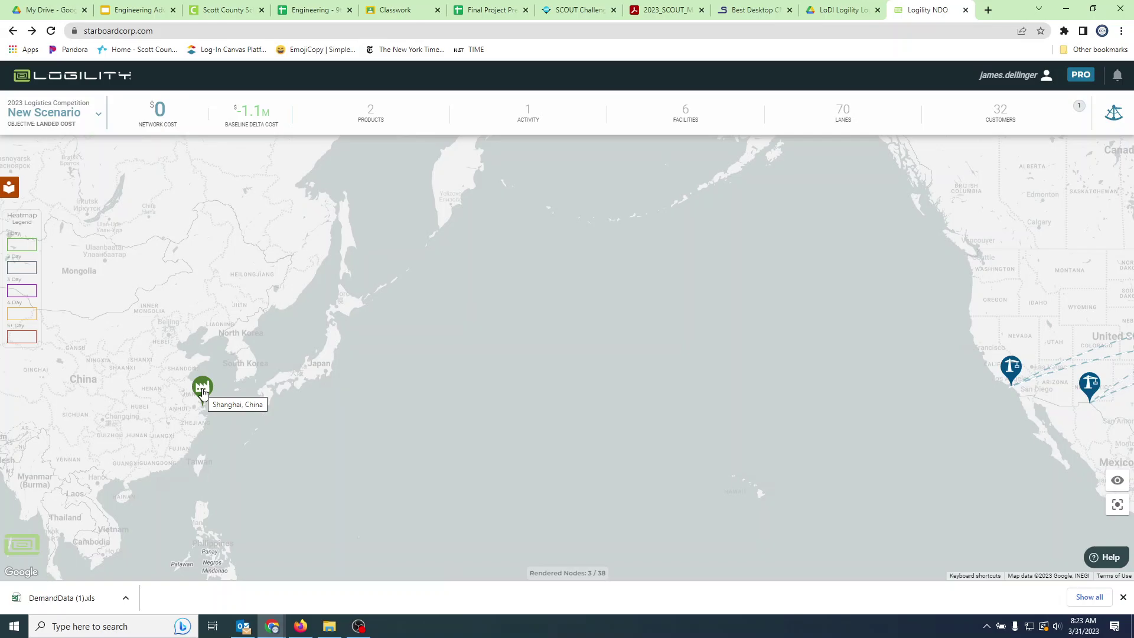
click(202, 388)
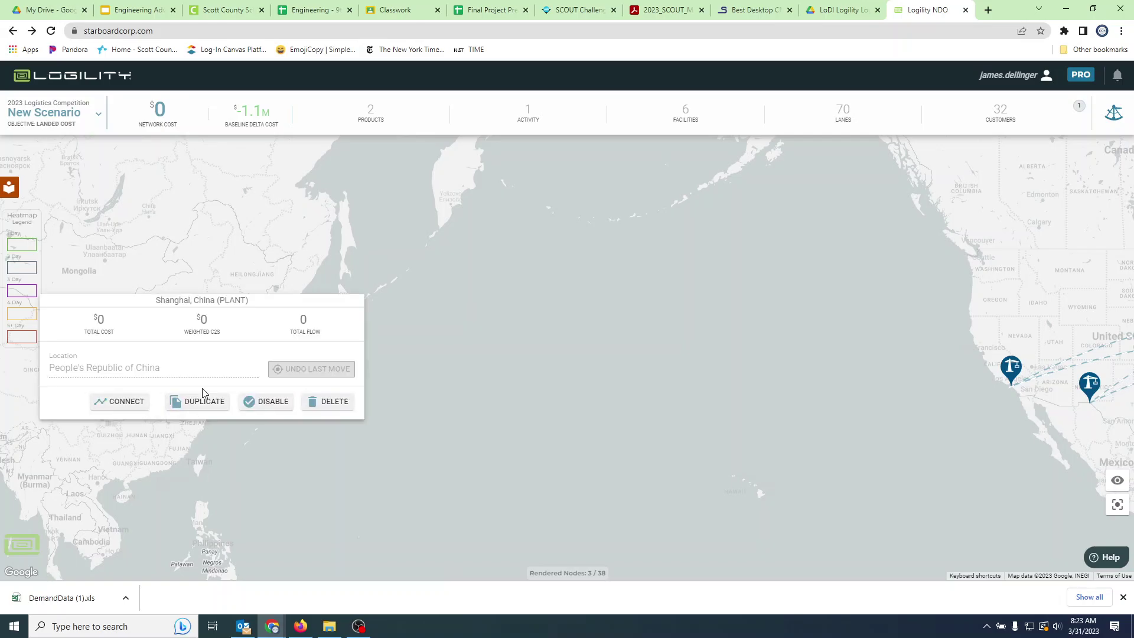
click(127, 402)
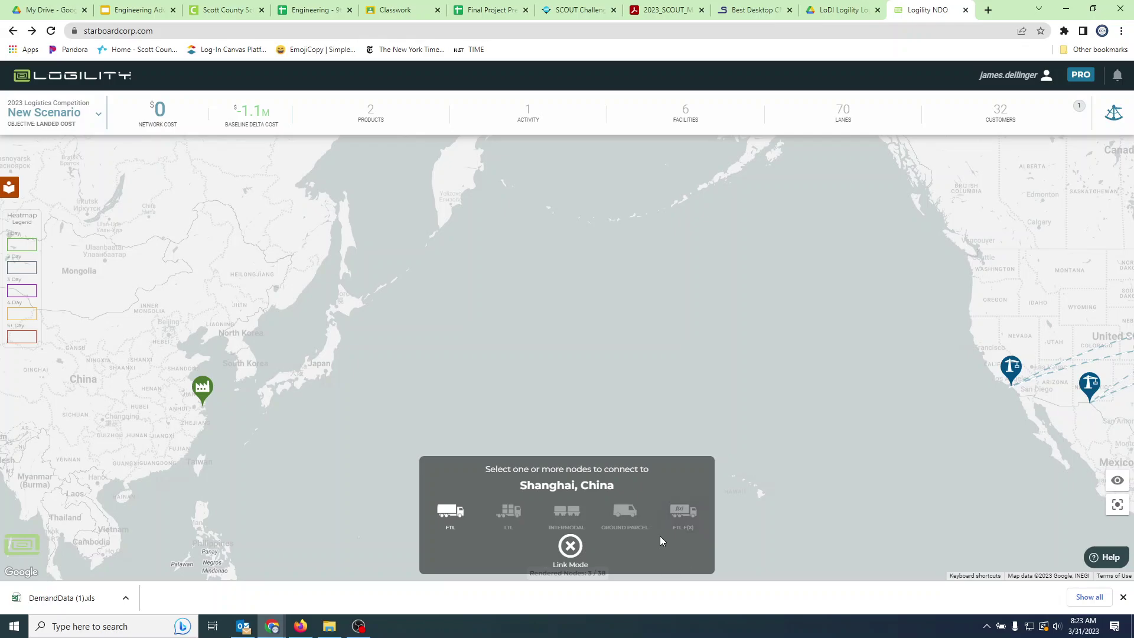
click(681, 511)
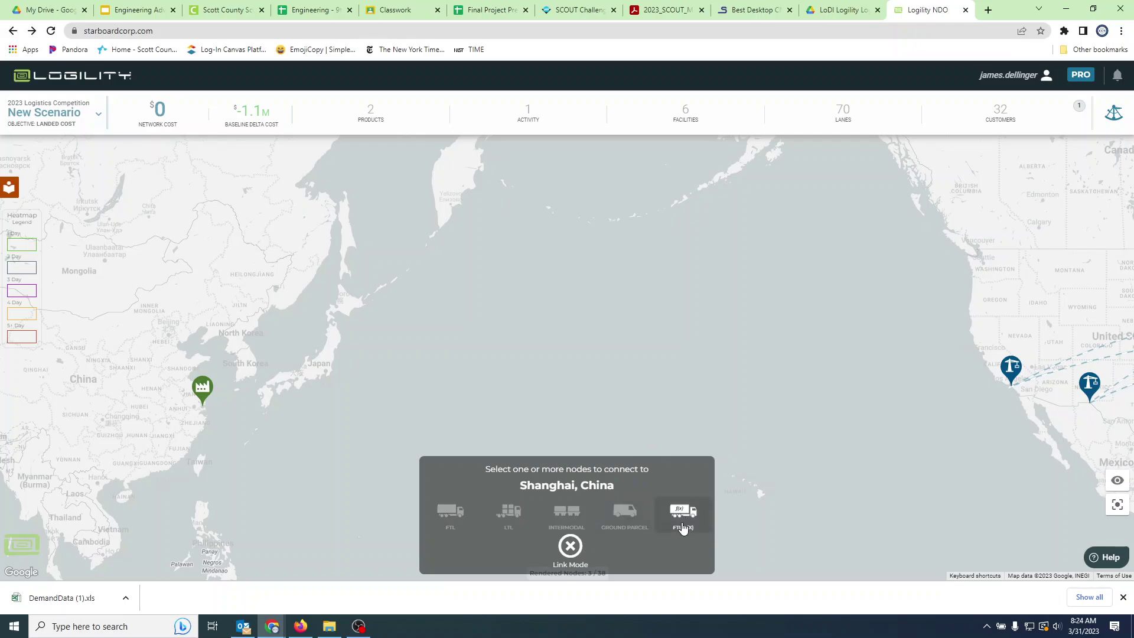
click(1012, 370)
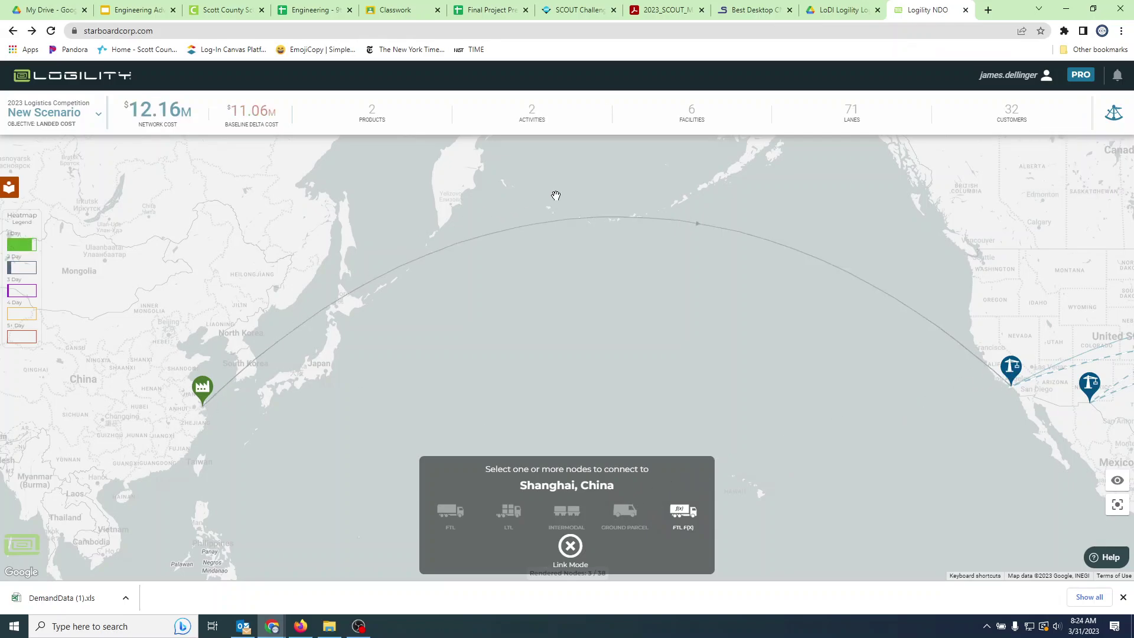
click(569, 547)
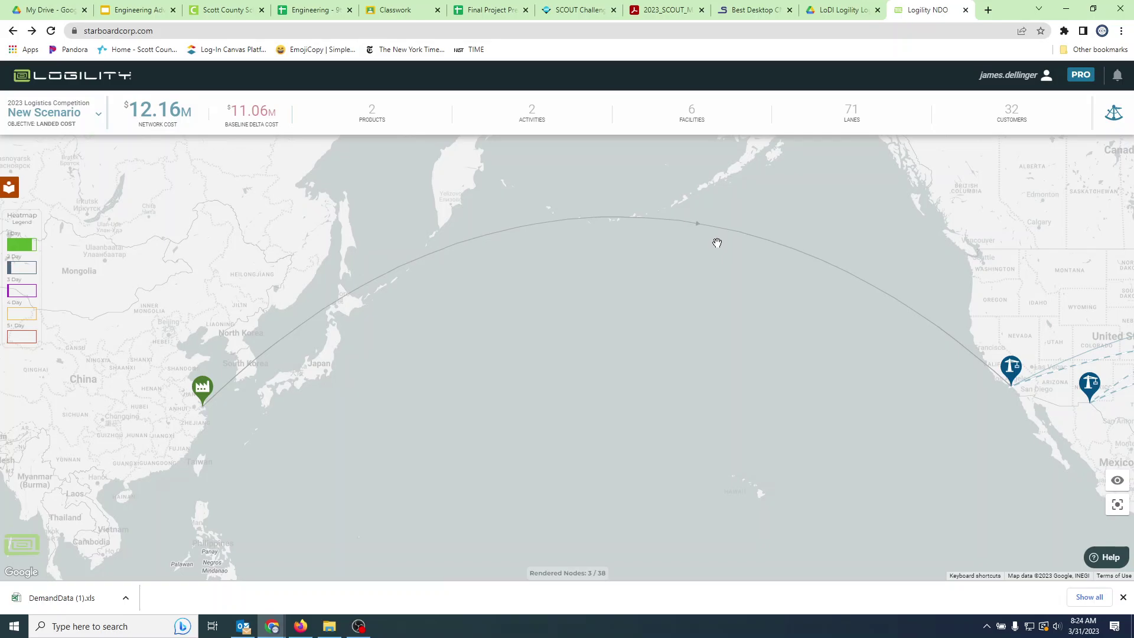
Change the transport mode of the Shanghai to Port of Long Beach lane to Ocean and close the lane details
drag(717, 242, 694, 245)
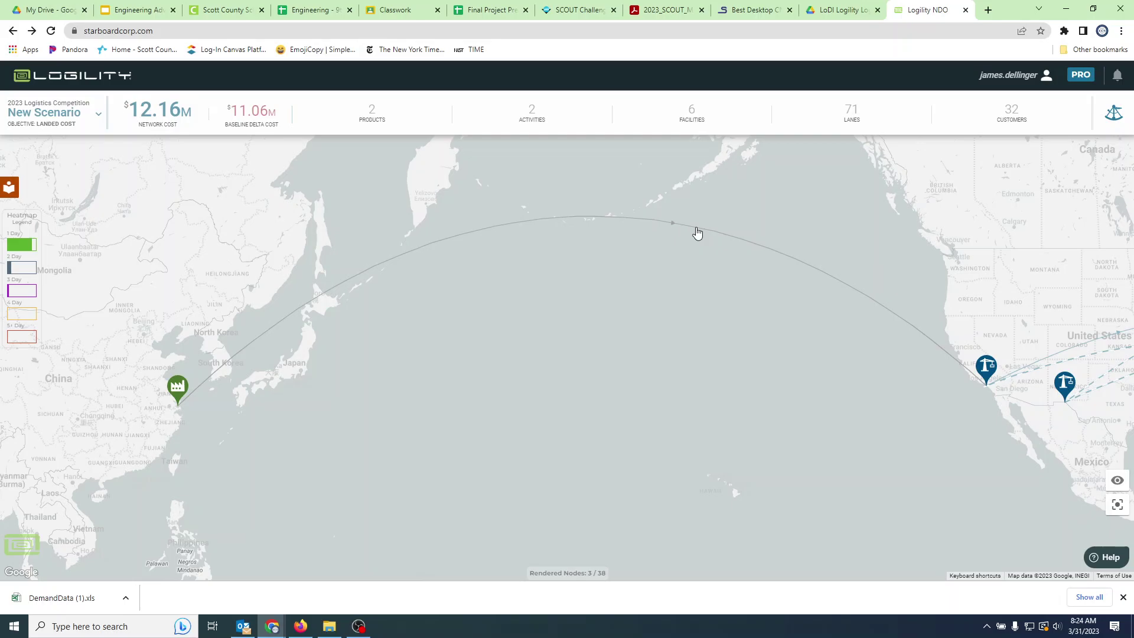
click(697, 233)
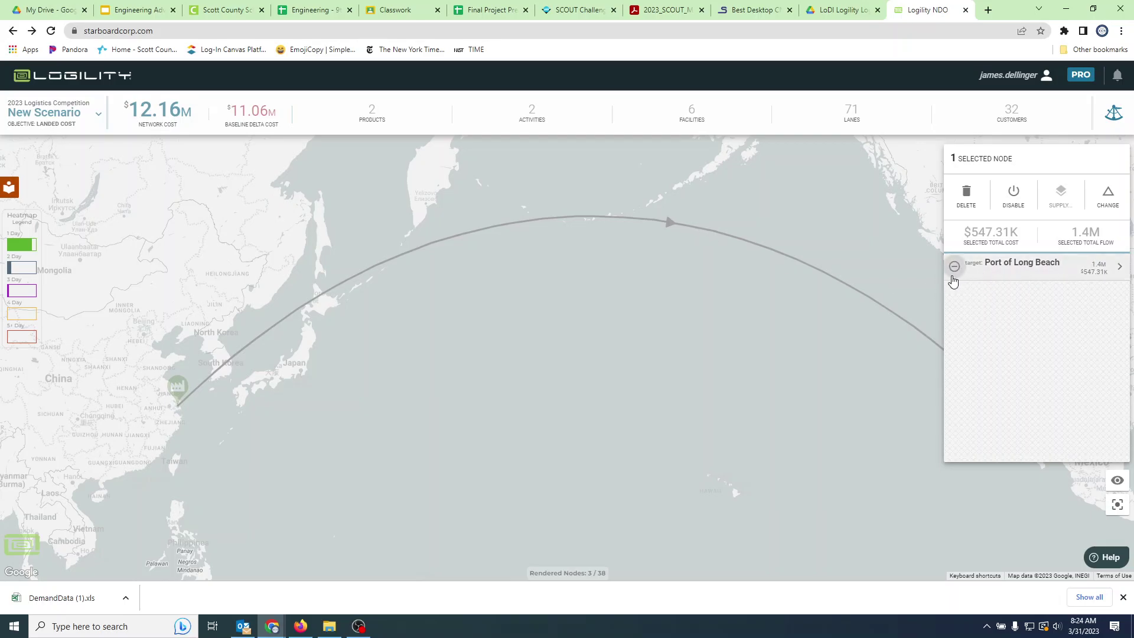
click(1121, 267)
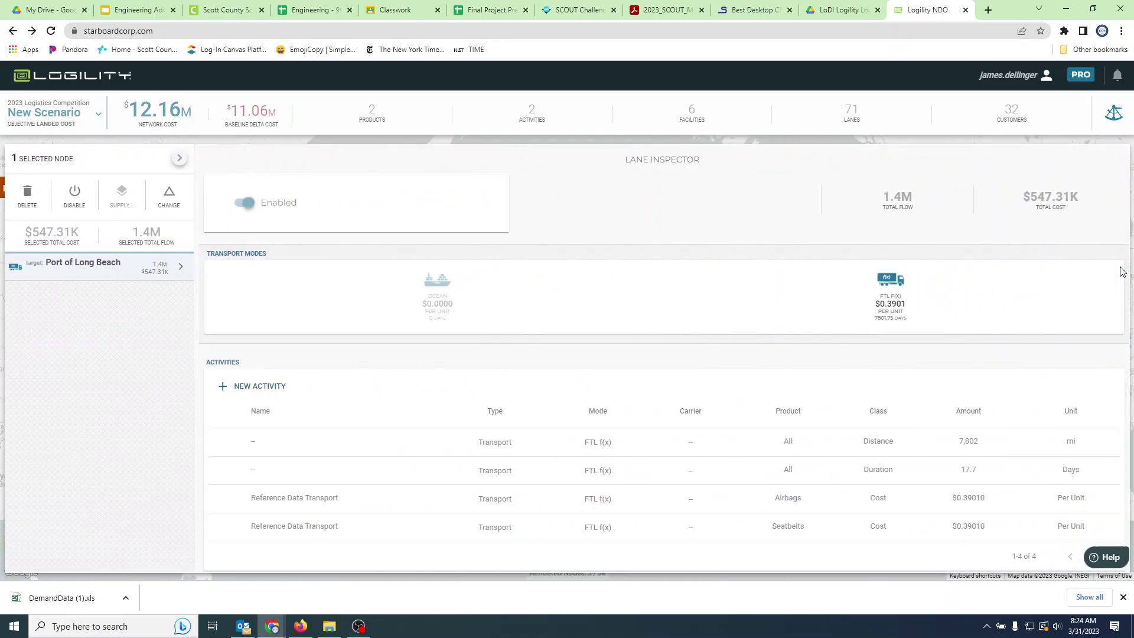
click(436, 300)
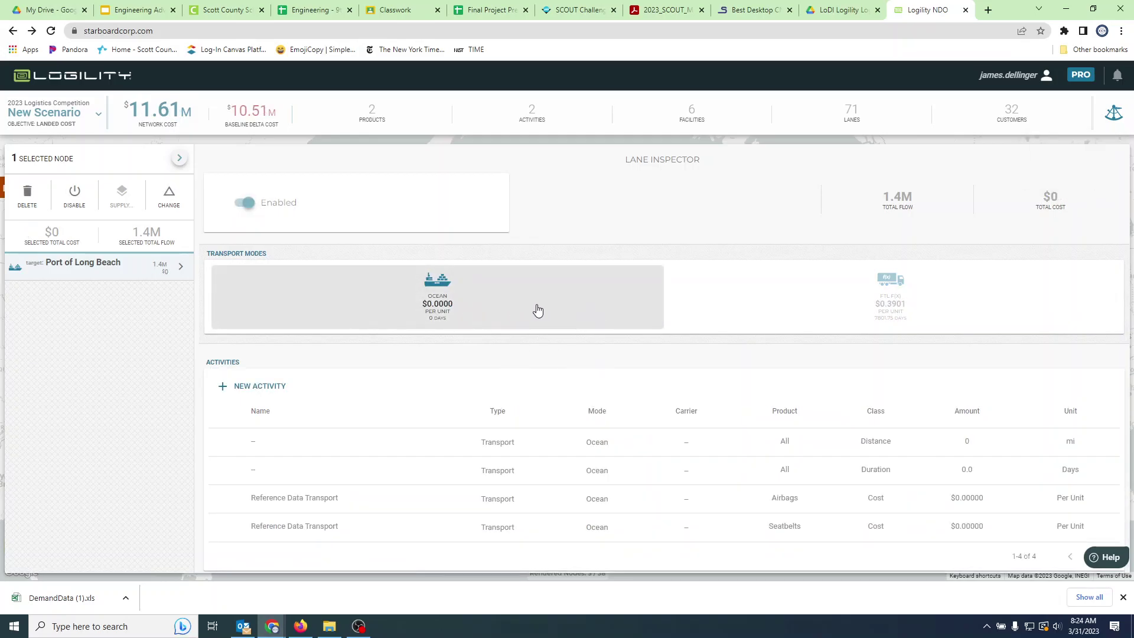
click(180, 158)
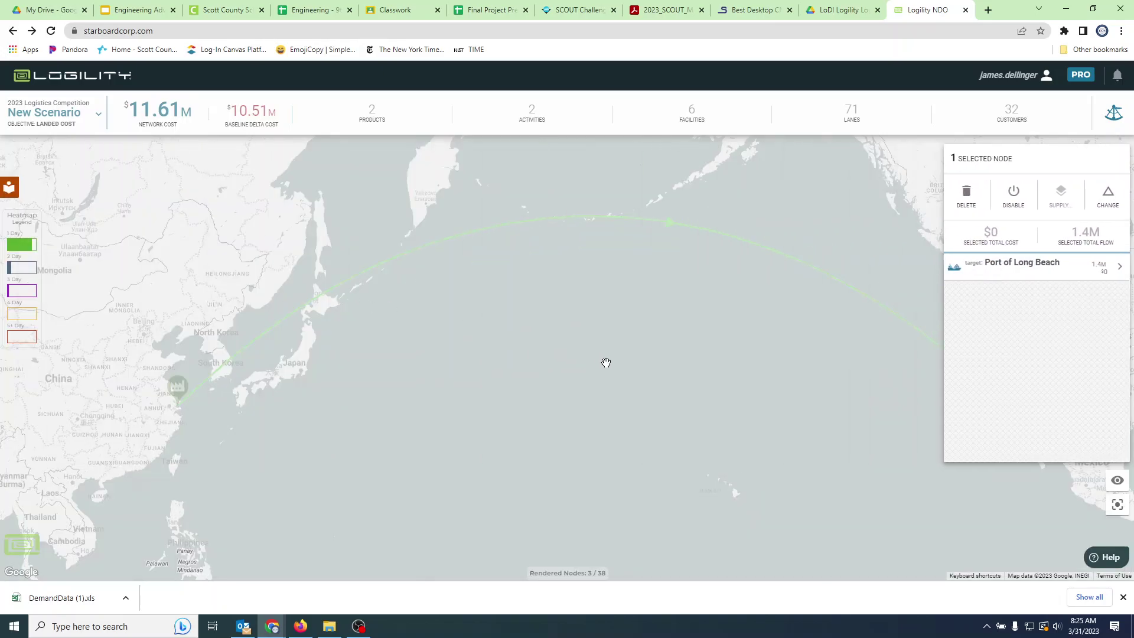
click(606, 363)
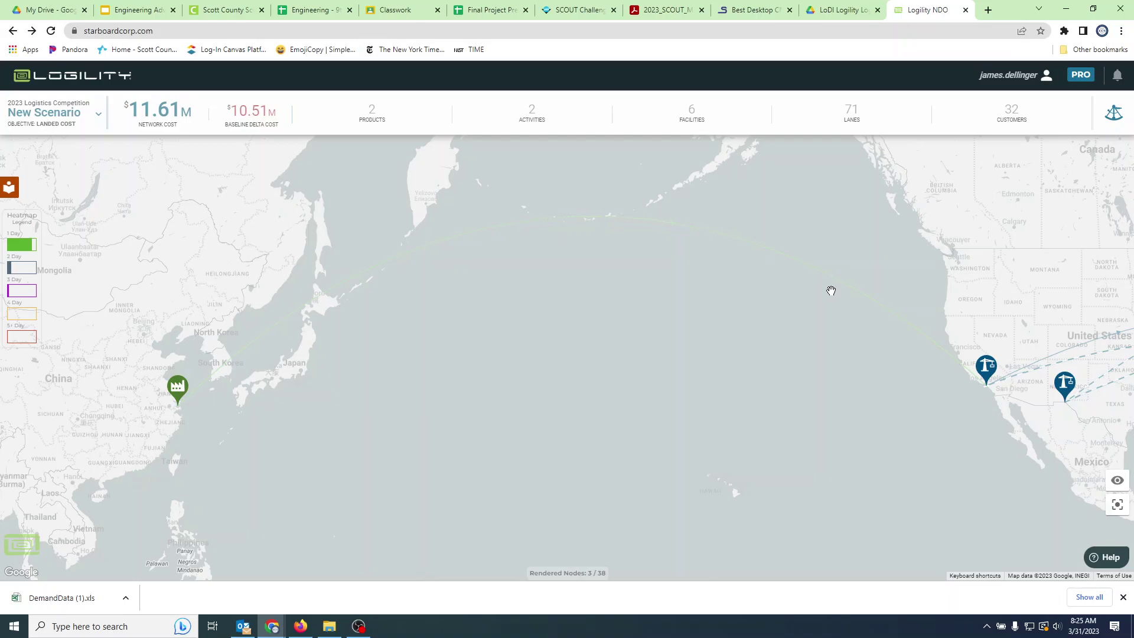
Examine the lanes on the US map linking the entry ports, the Livonia and Laurel distribution centers and the customers
drag(830, 468, 396, 480)
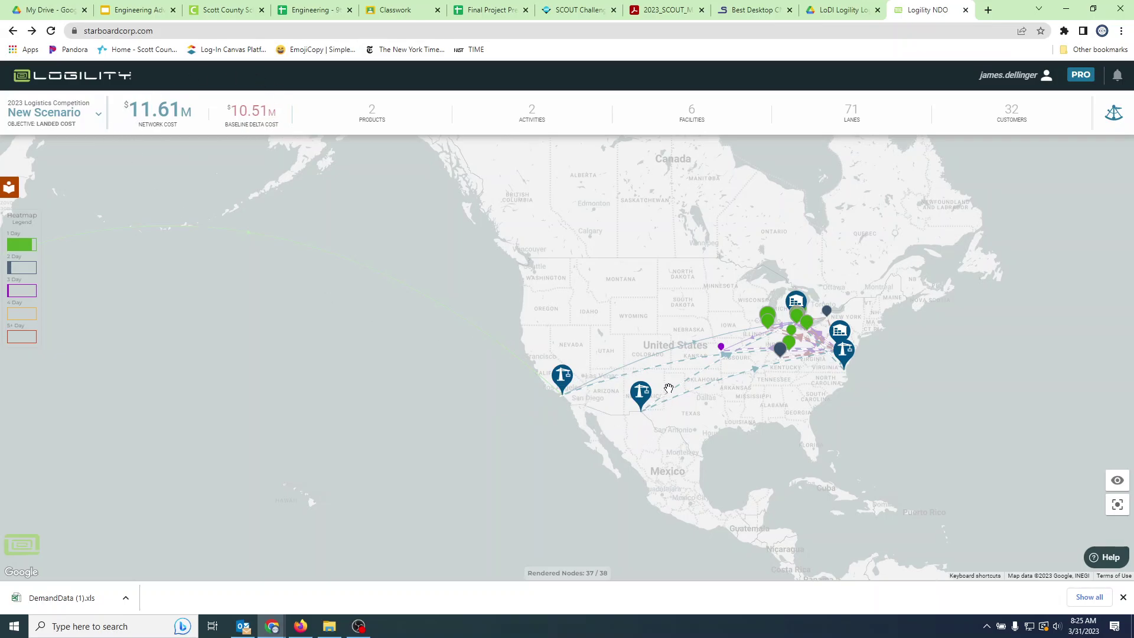
scroll(712, 348, up, 1)
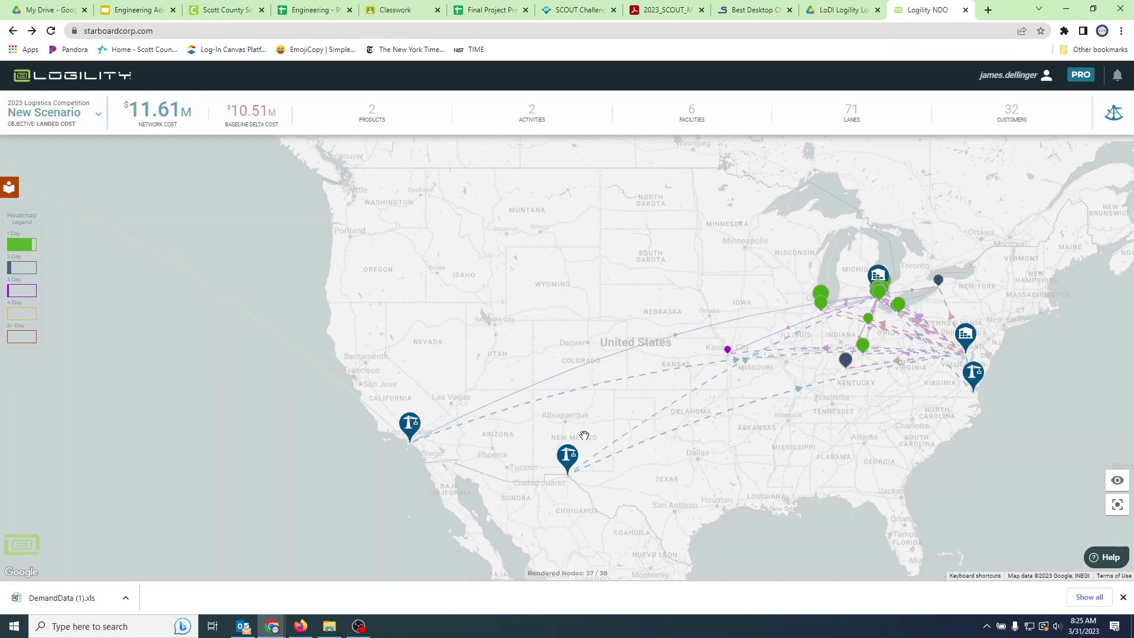
scroll(584, 435, up, 1)
scroll(588, 435, down, 1)
scroll(880, 251, up, 1)
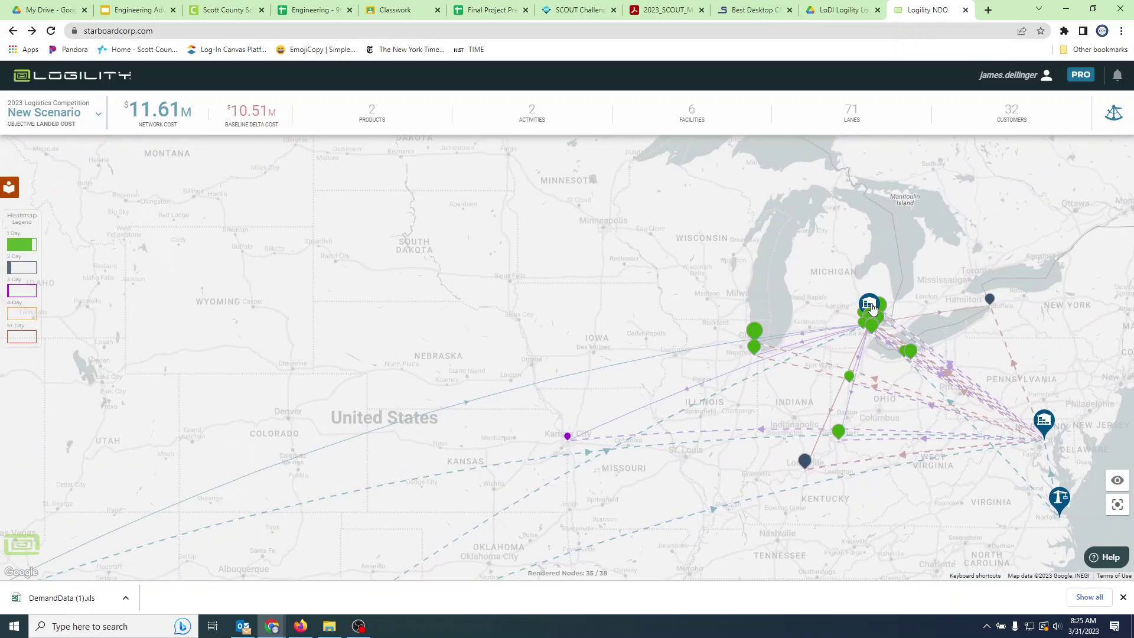
scroll(783, 249, down, 1)
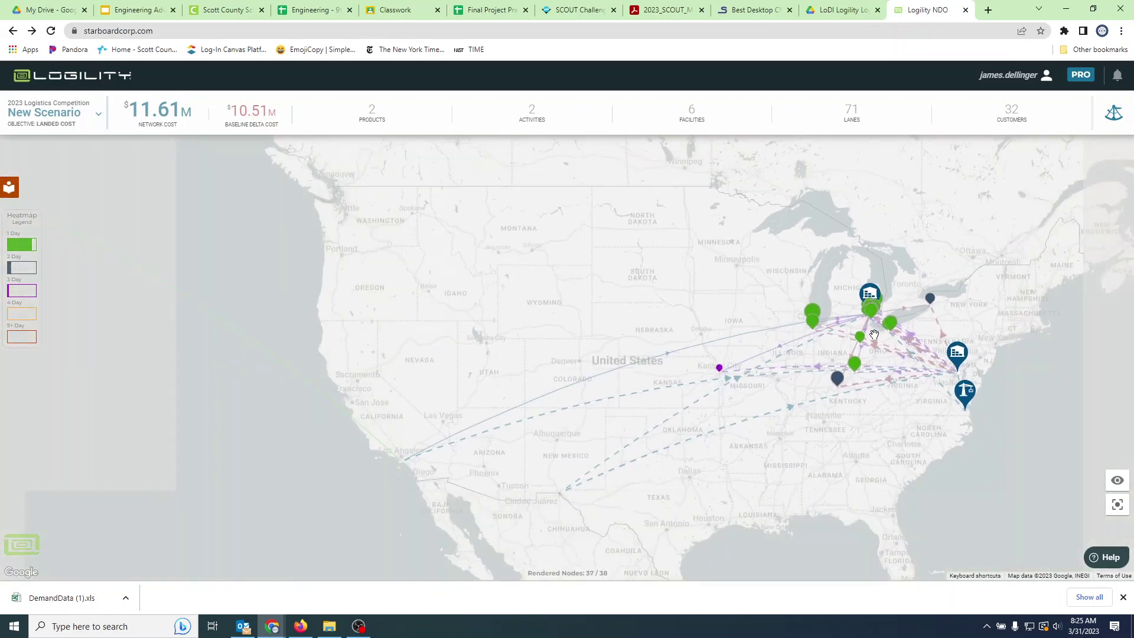
scroll(786, 279, up, 1)
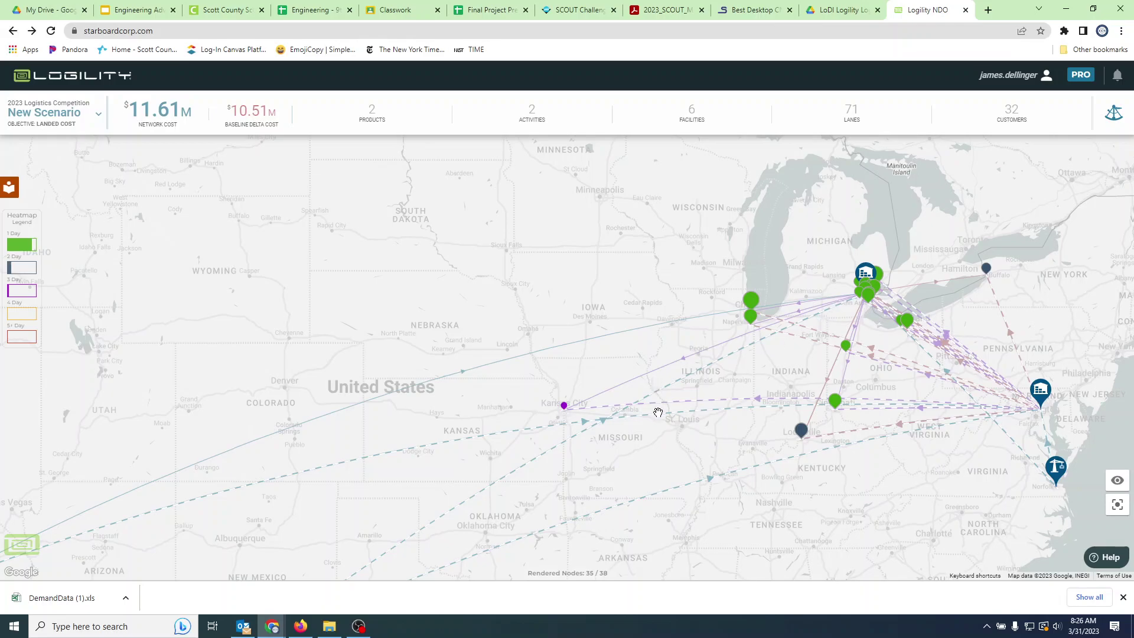
scroll(815, 369, down, 1)
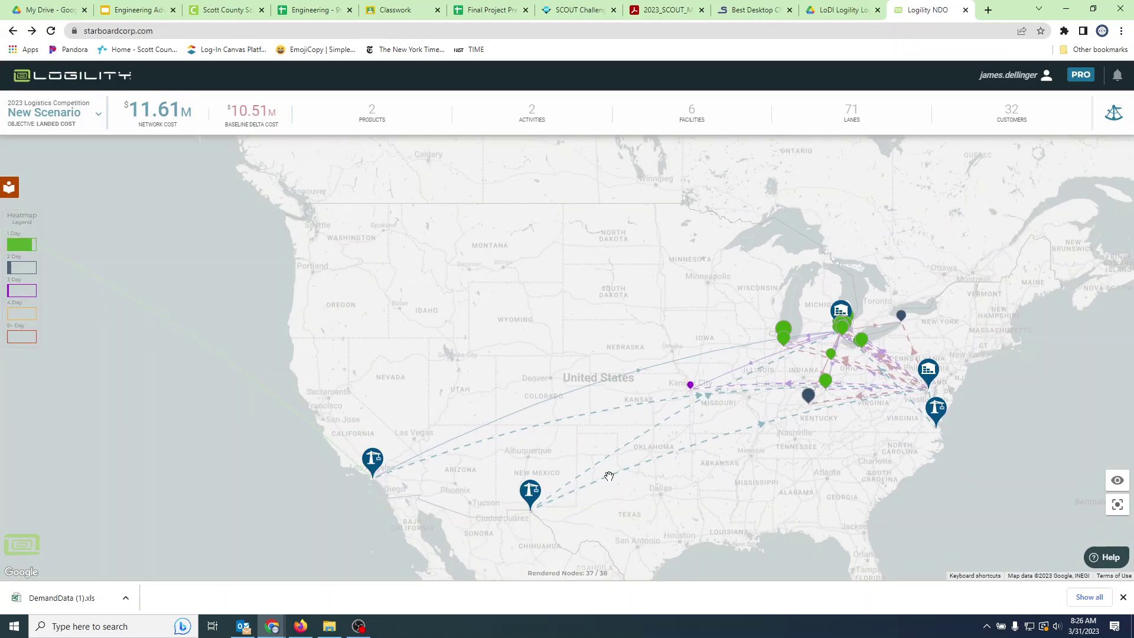
Check Shanghai's container cost in Table 1 of the PDF, and add an activity named Landing Fee to the Port of Long Beach in Logility
click(840, 10)
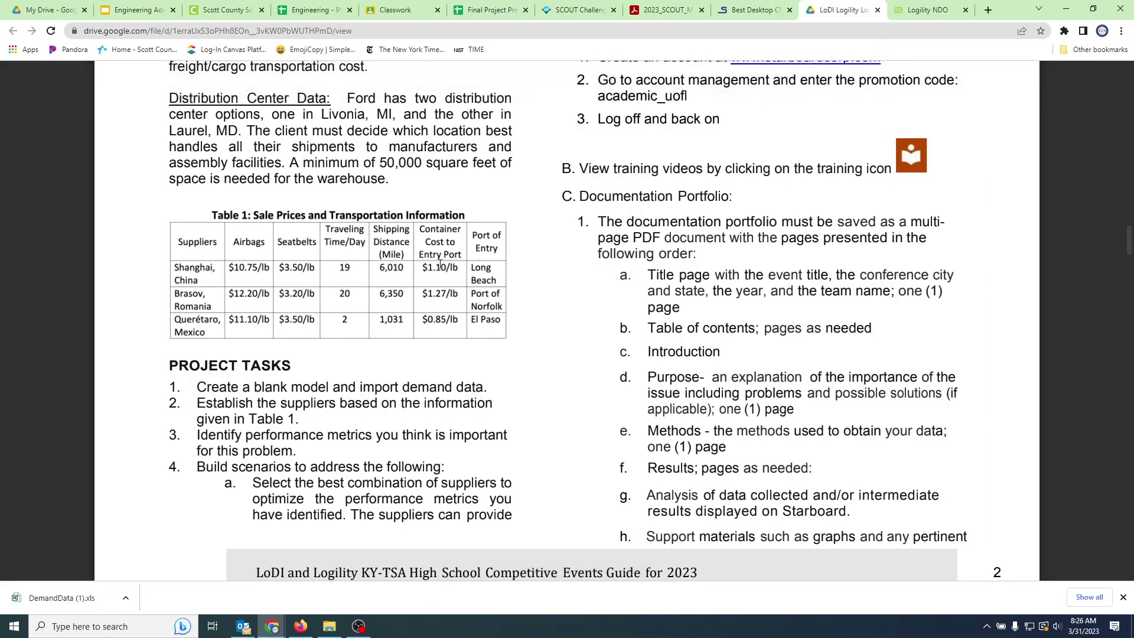
click(929, 10)
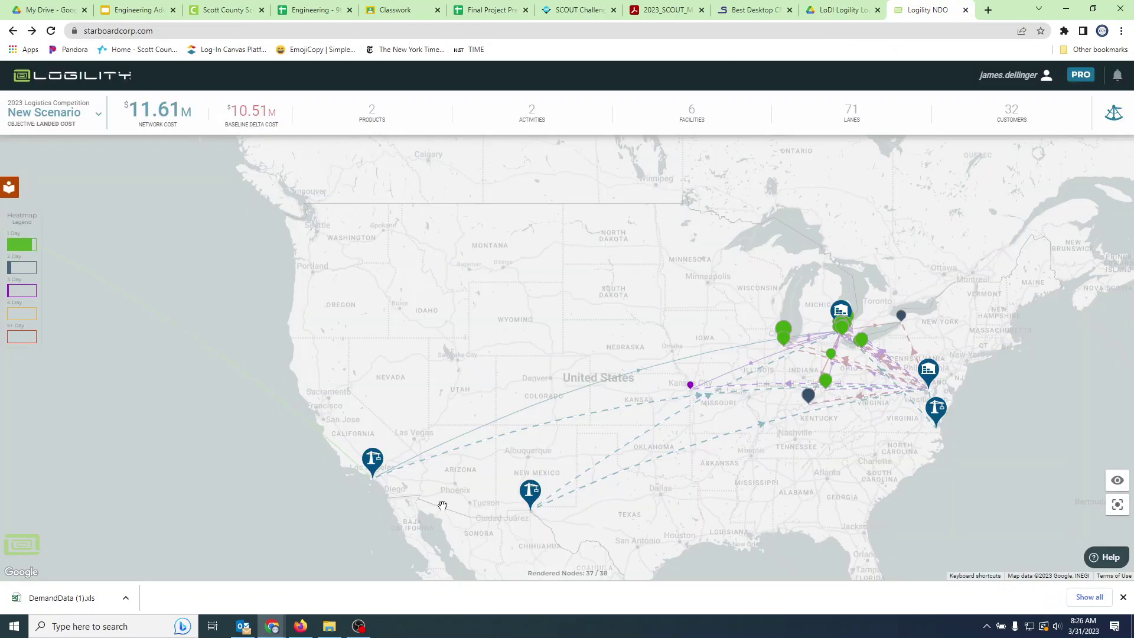
click(373, 464)
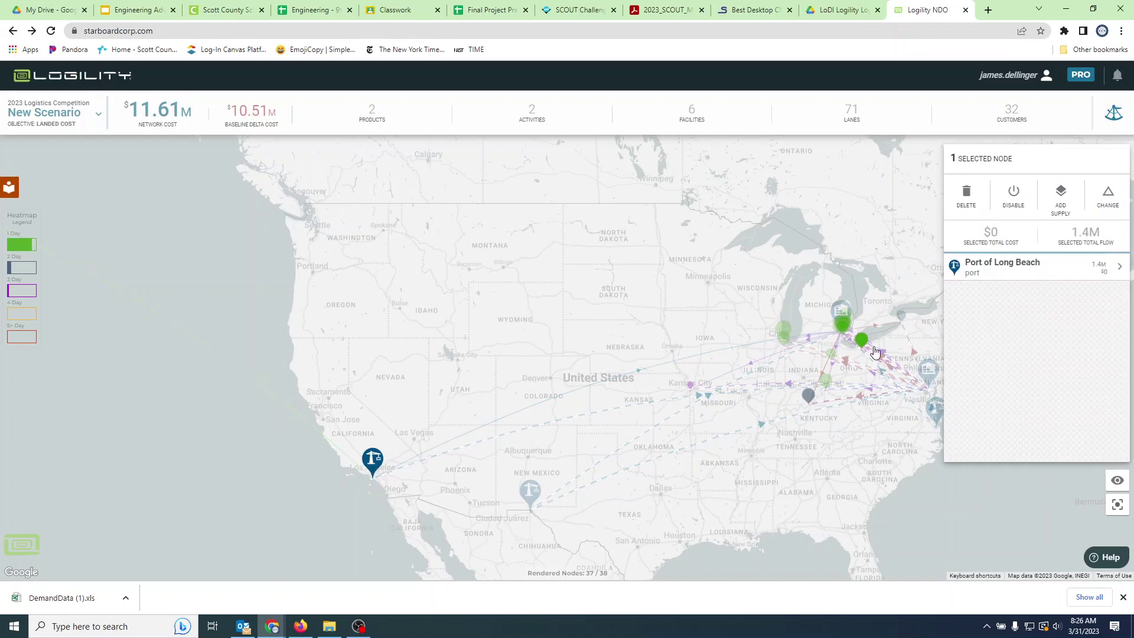
click(1120, 267)
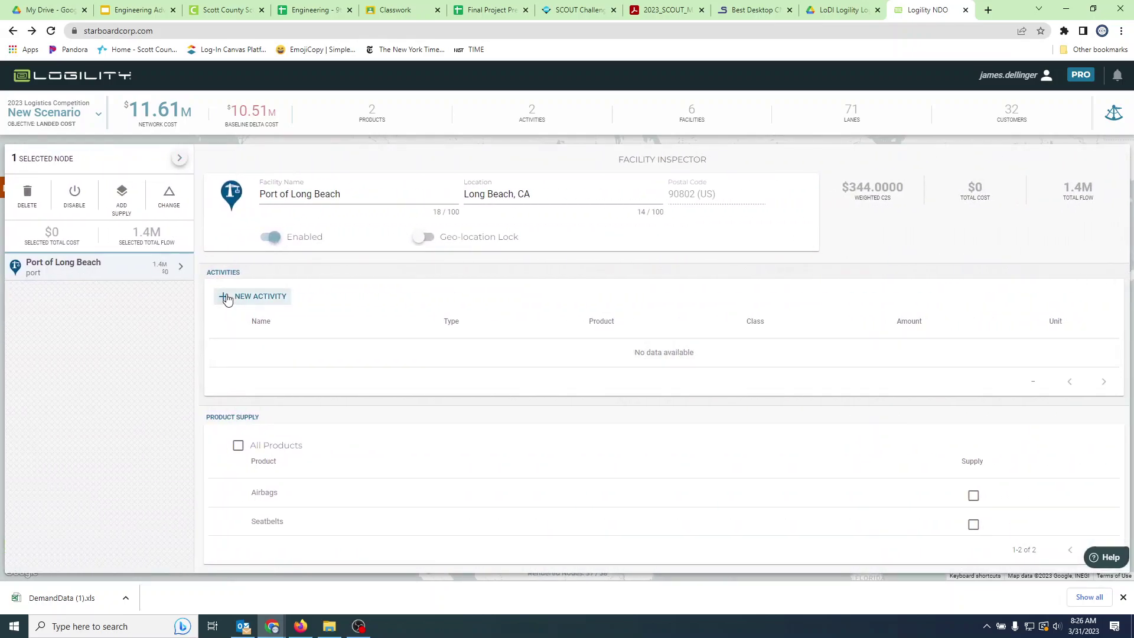
click(225, 296)
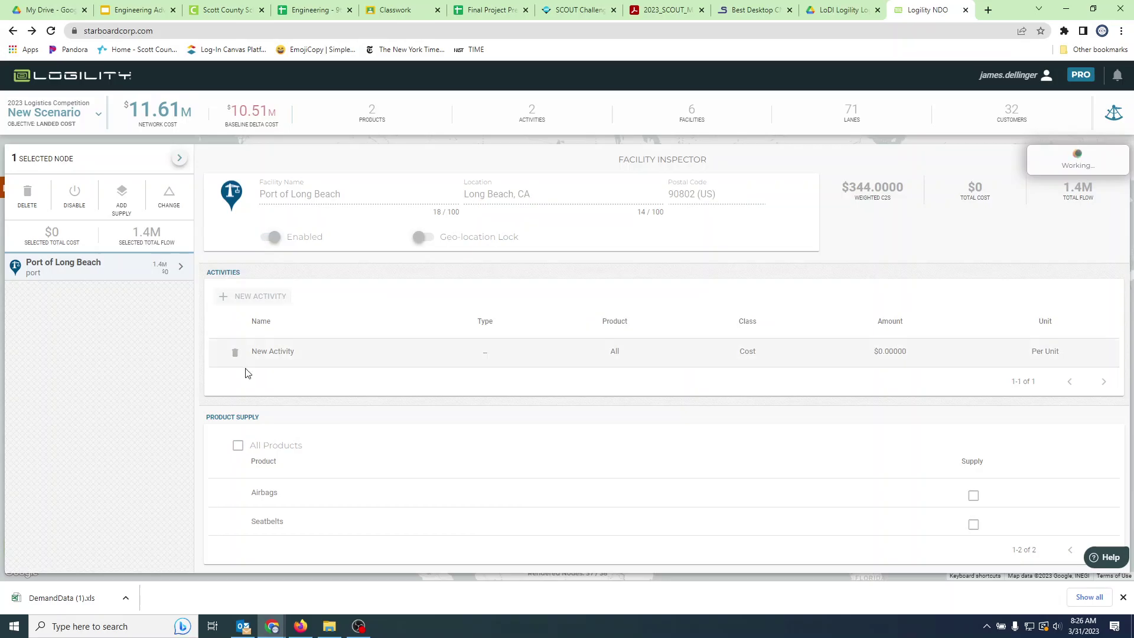
click(277, 356)
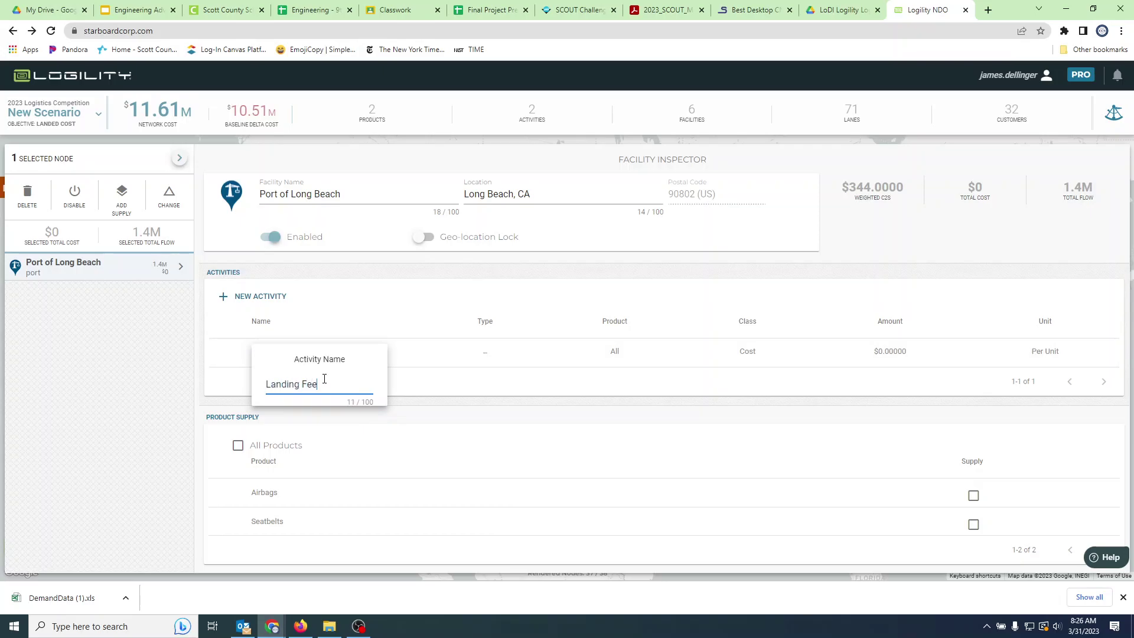
key(Return)
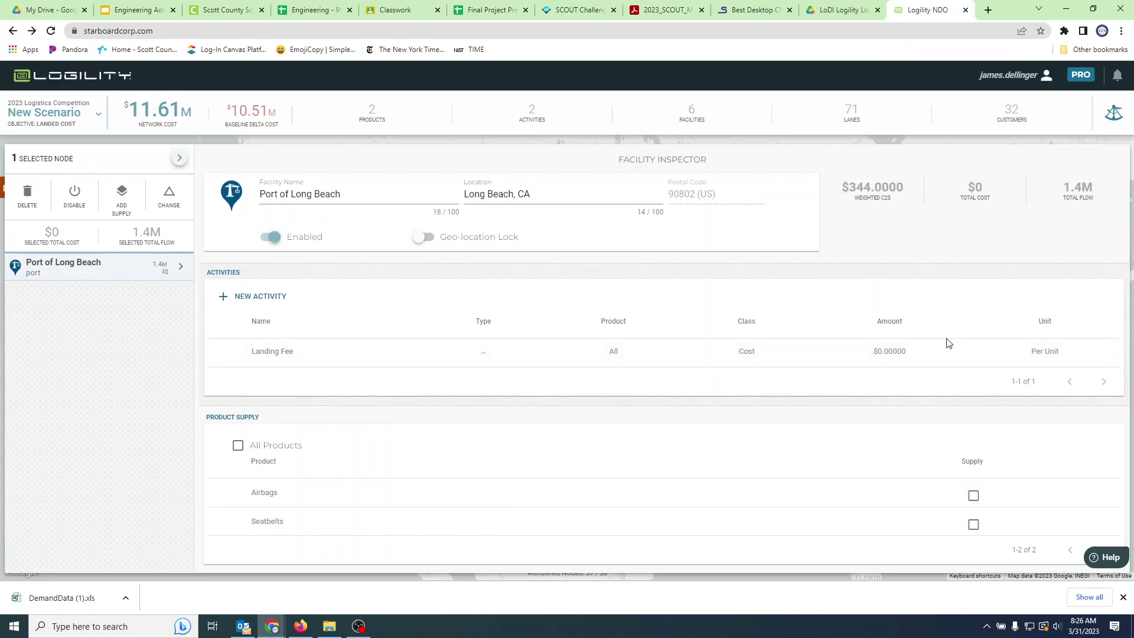
Recheck the container cost in Table 1, set the Landing Fee amount to $1.1 per unit in Logility, and close the port's details
click(844, 10)
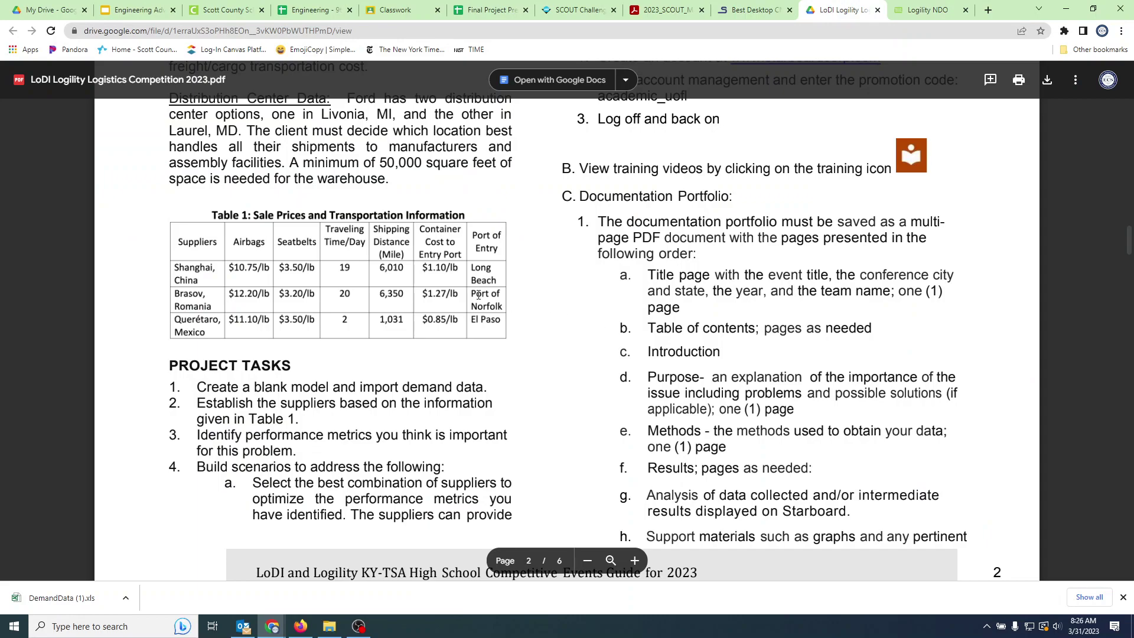
click(927, 10)
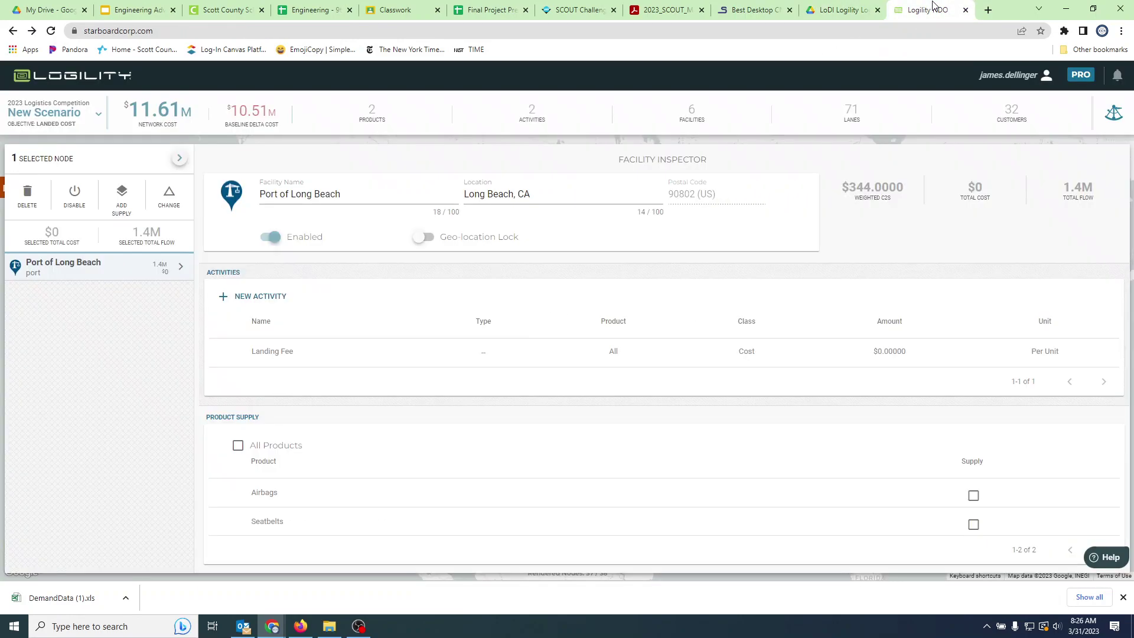
click(892, 353)
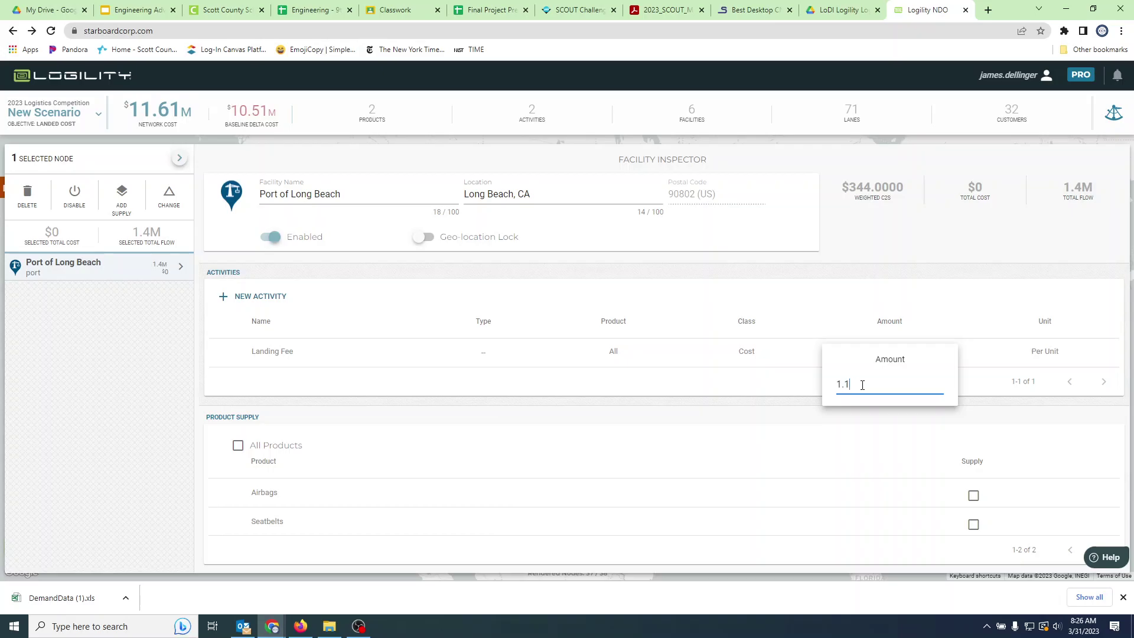
key(Return)
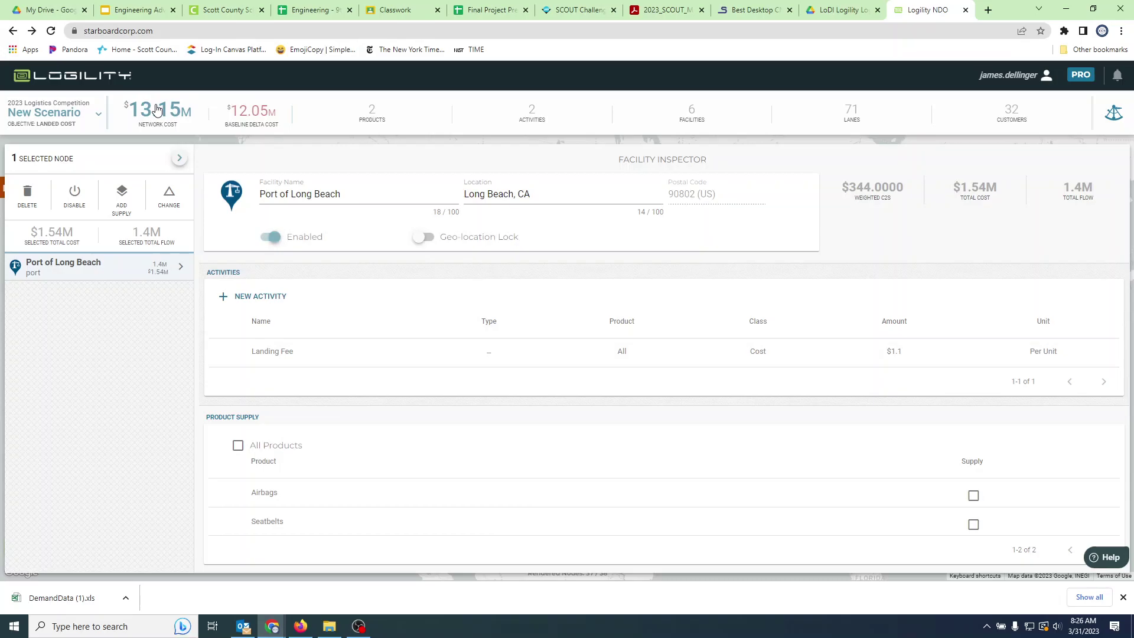
mouse_move(157, 111)
click(180, 158)
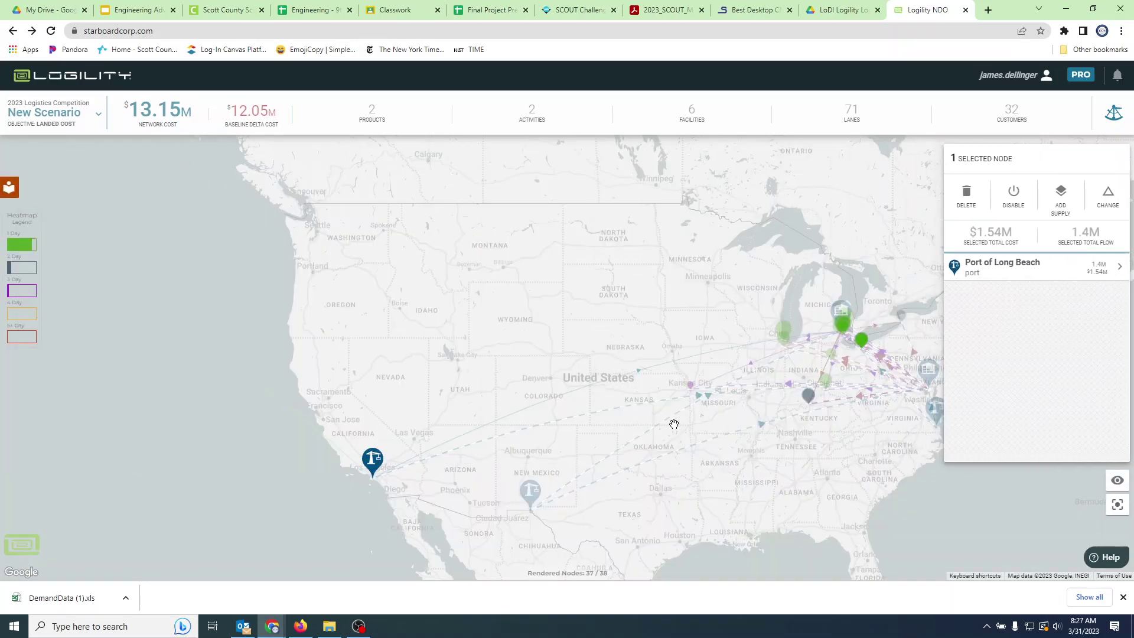
click(938, 518)
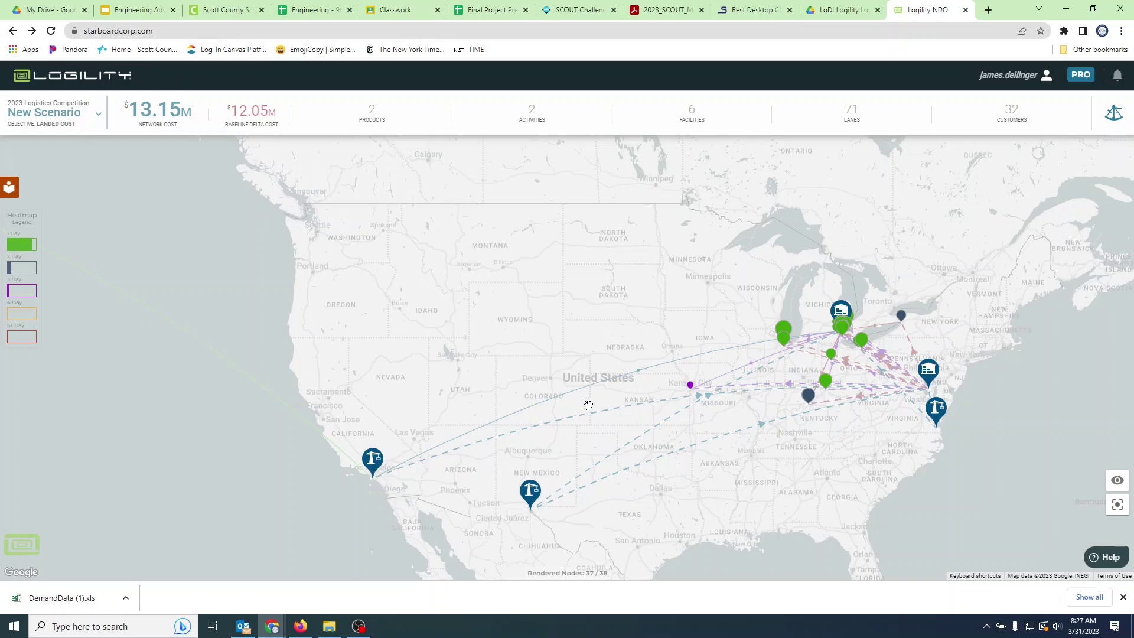
Review the Port of Long Beach's activities, product supply and facility constraints
scroll(544, 401, down, 2)
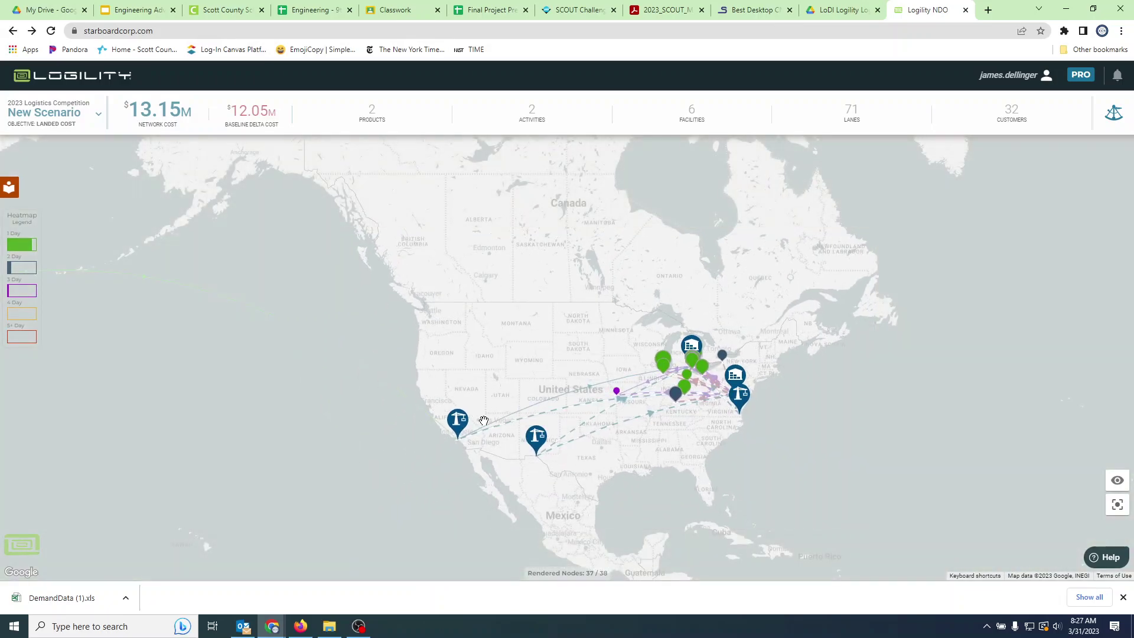
scroll(457, 436, up, 2)
click(460, 430)
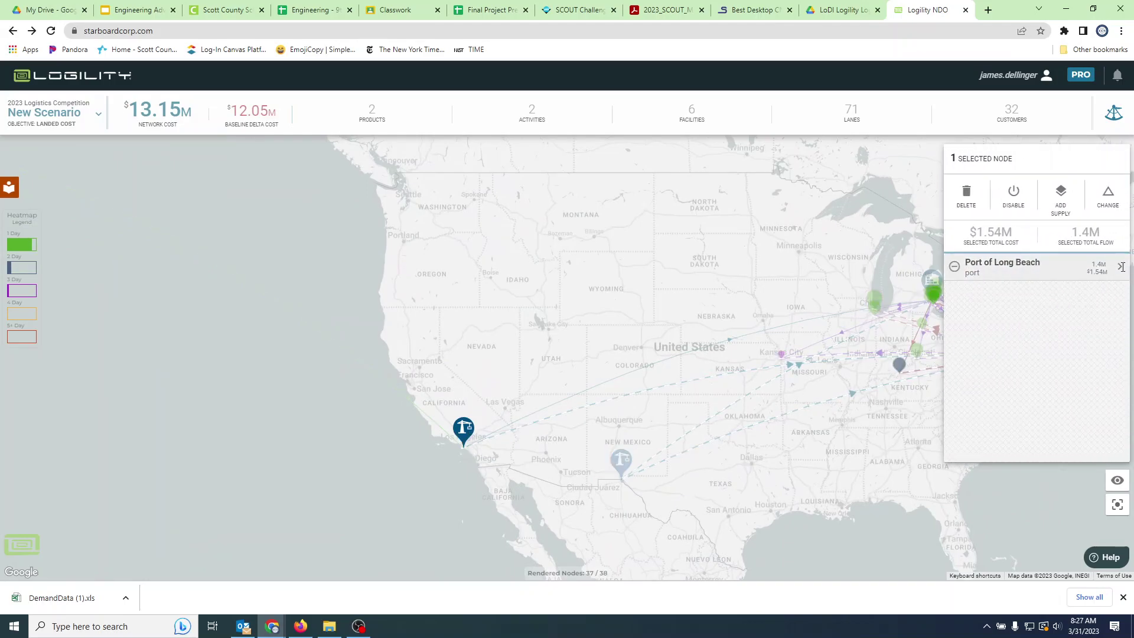
click(1122, 266)
scroll(372, 426, down, 3)
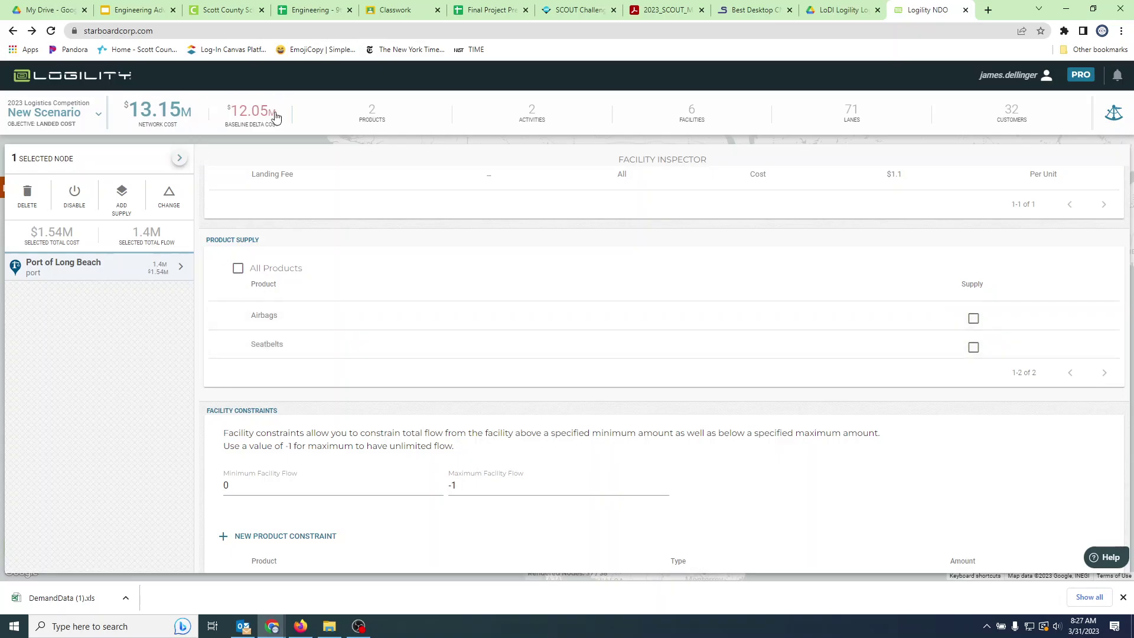
click(179, 158)
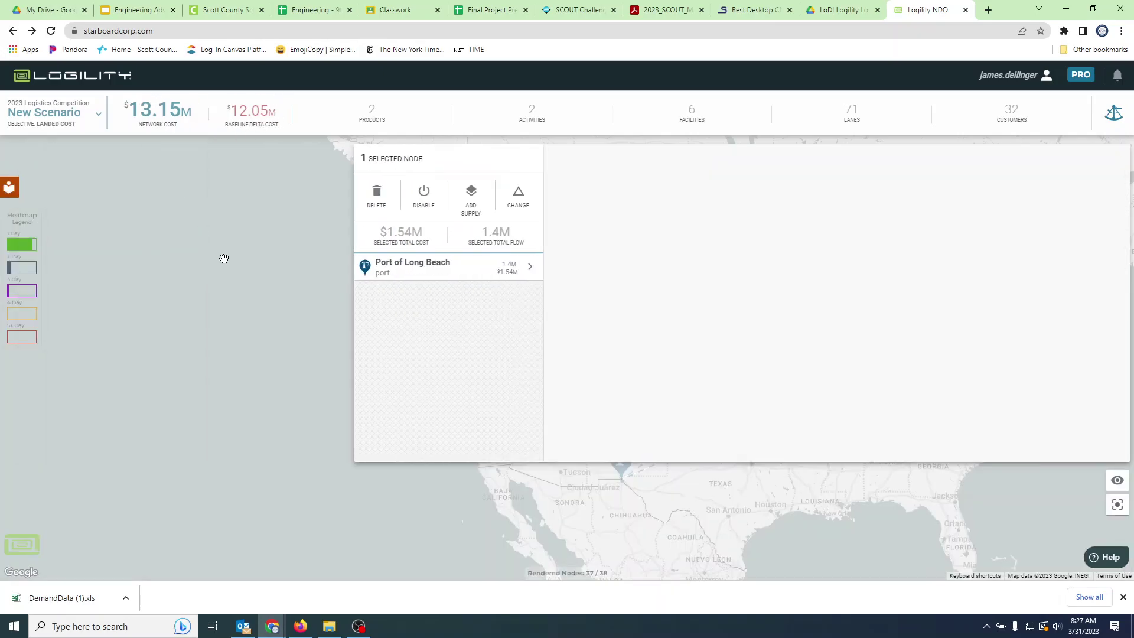
Deselect the Port of Long Beach and look over the world map from the Shanghai plant across the US ports to Europe
scroll(468, 426, down, 2)
drag(144, 424, 268, 404)
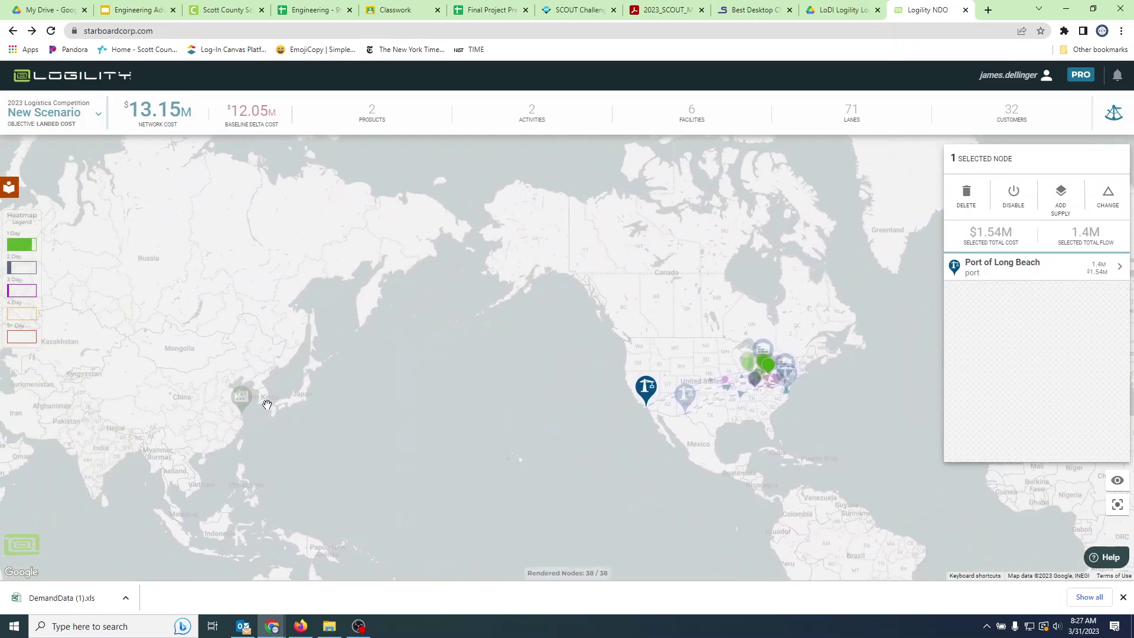
click(402, 422)
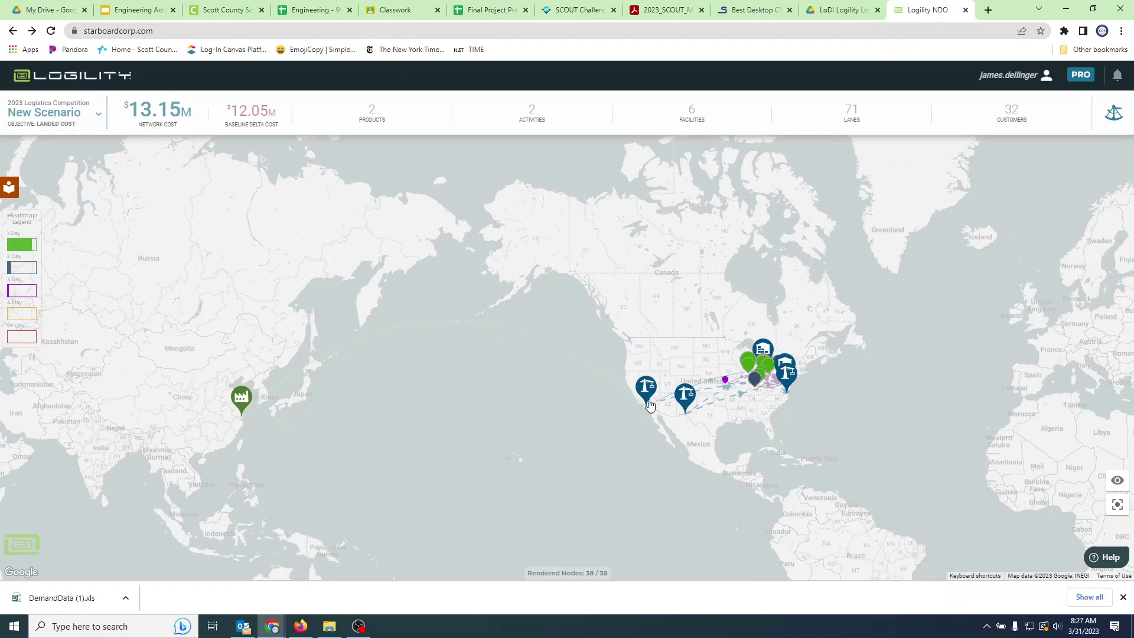
scroll(798, 396, down, 1)
scroll(798, 395, up, 2)
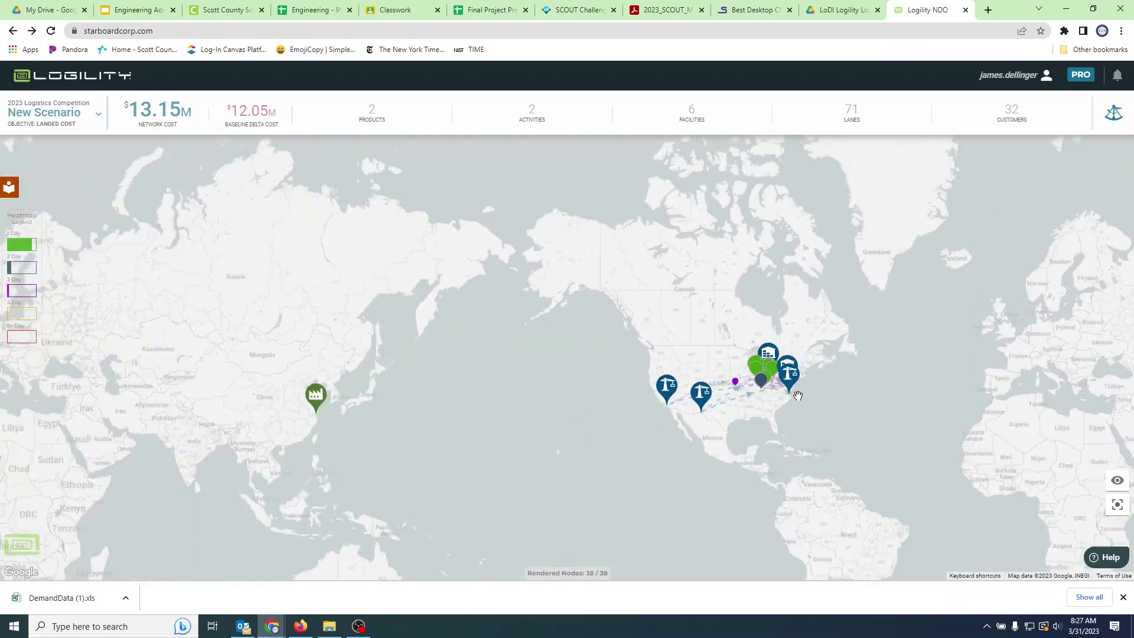
drag(827, 398, 844, 418)
scroll(716, 442, down, 1)
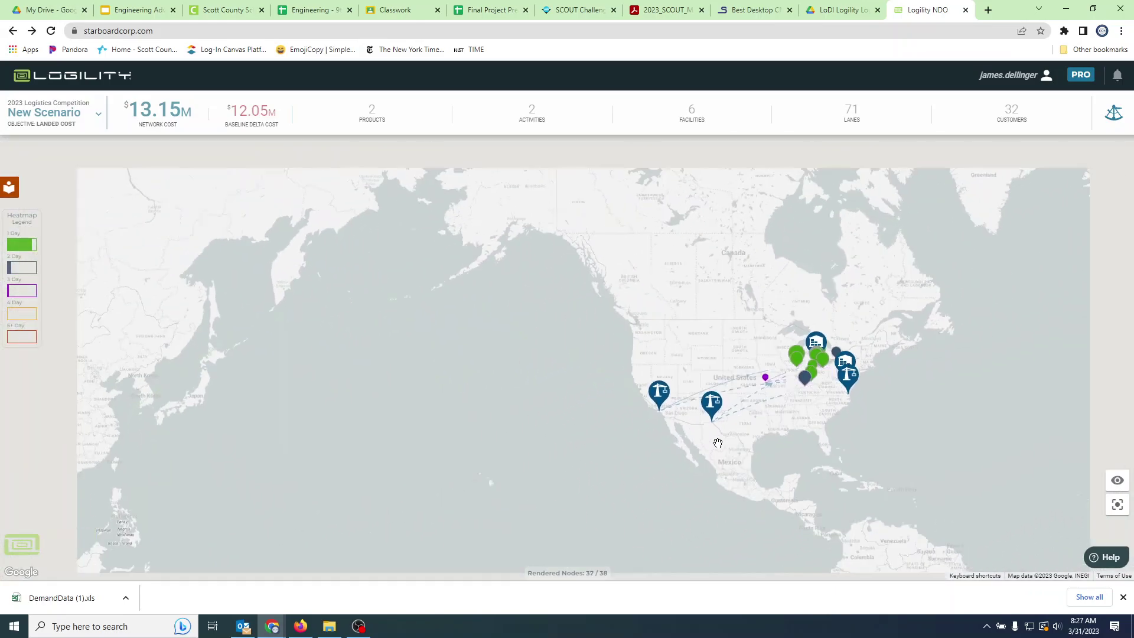
drag(604, 459, 569, 456)
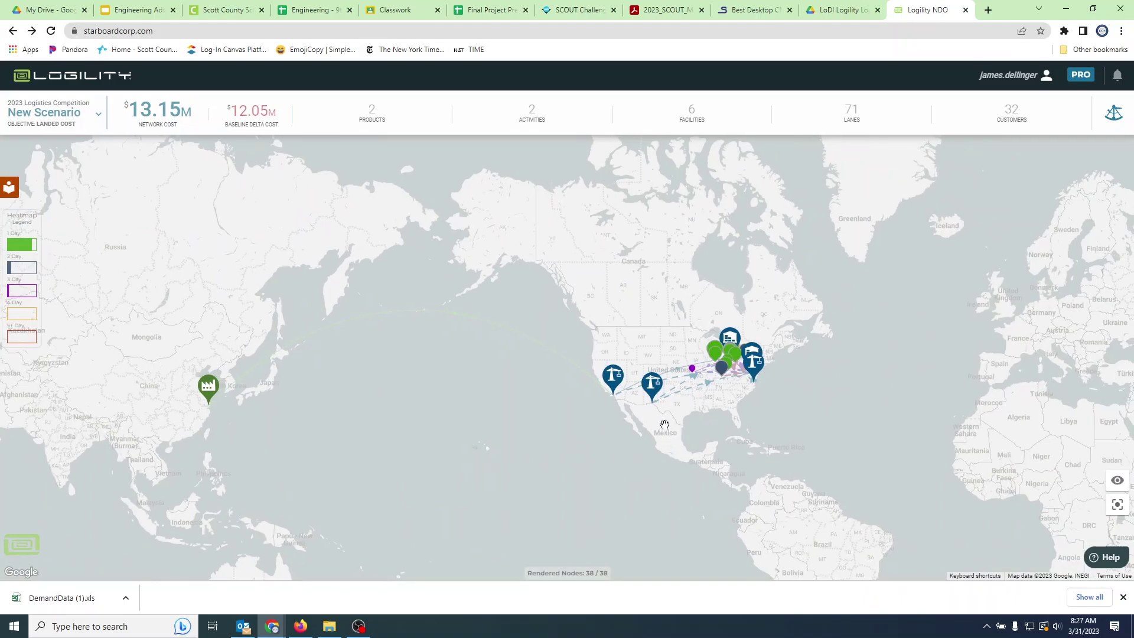
drag(1028, 372, 832, 370)
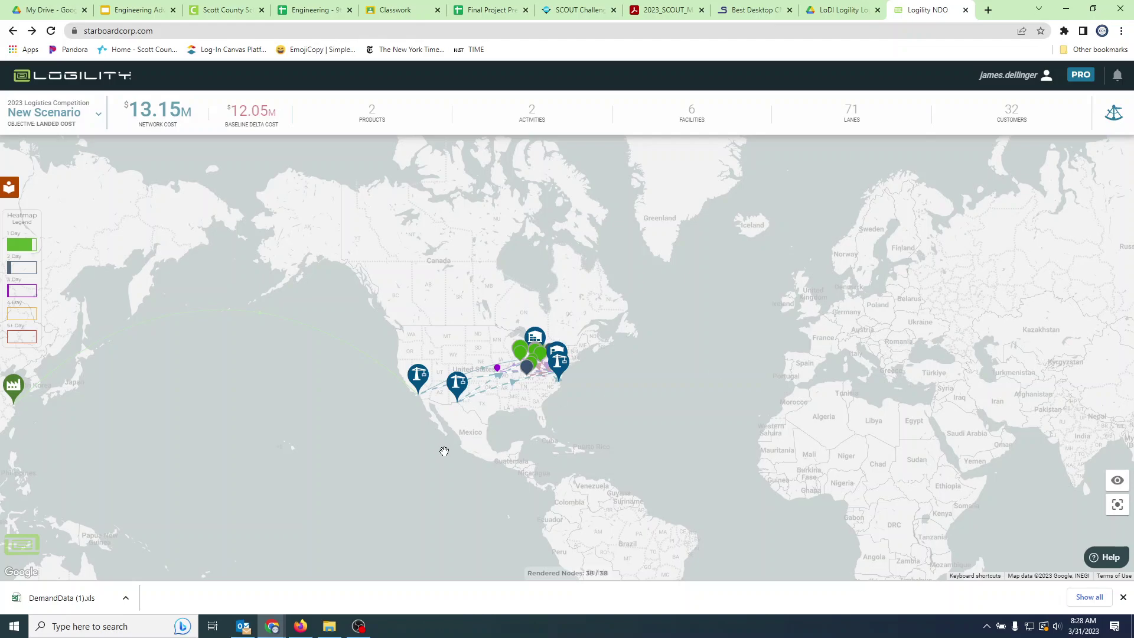
Switch to the Baseline scenario and look over its supplier plants and ocean lanes on the world map
drag(448, 452, 641, 425)
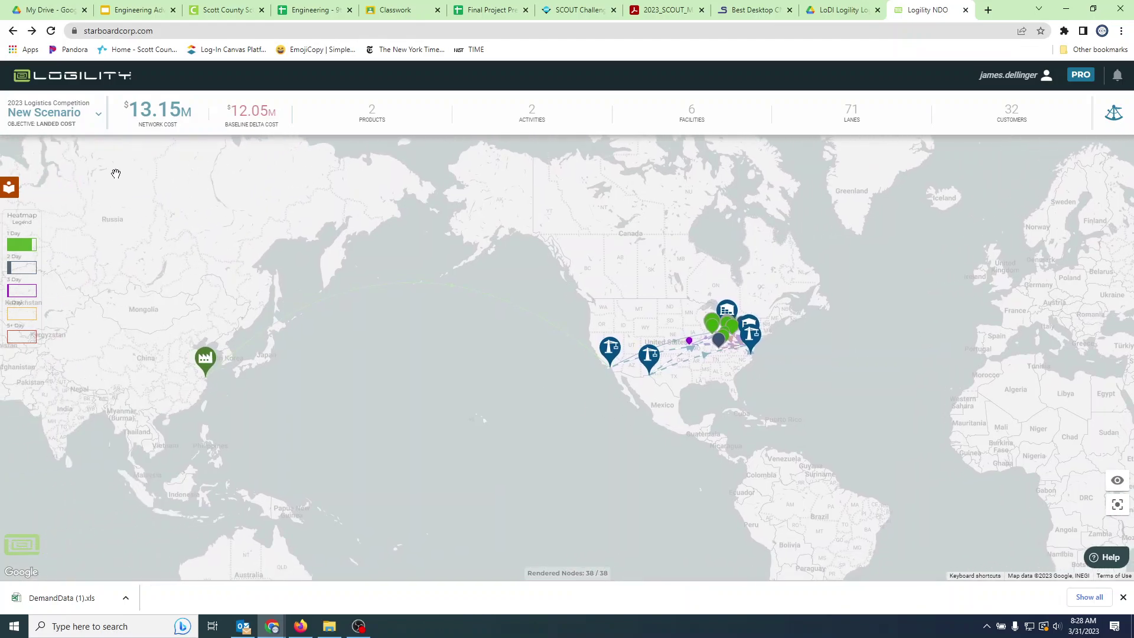
click(68, 113)
click(230, 213)
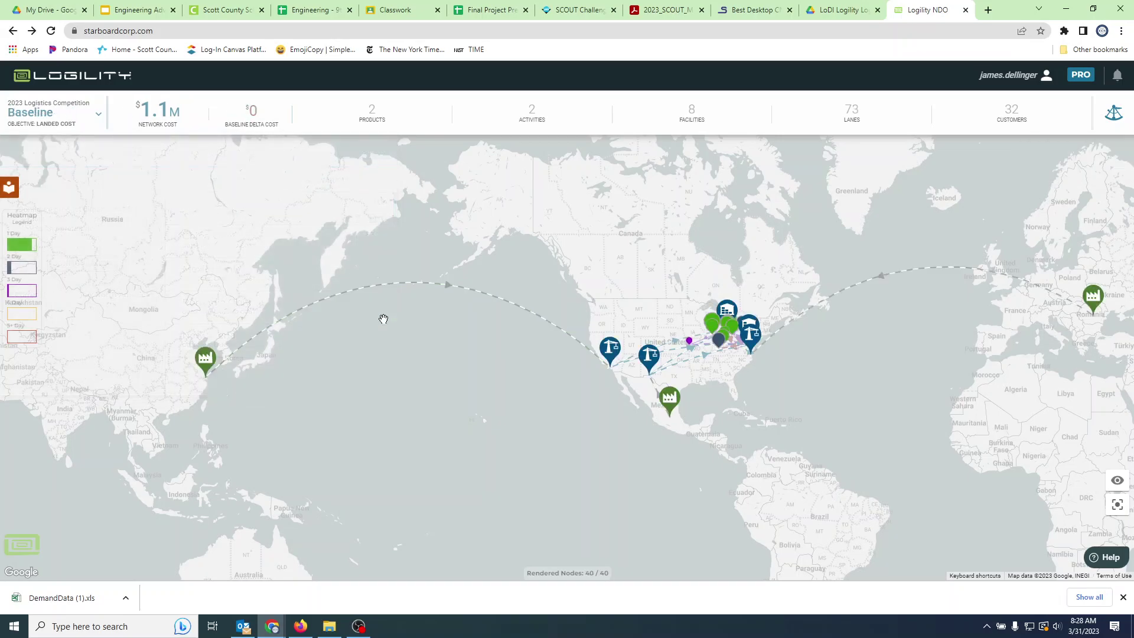
drag(577, 486, 530, 489)
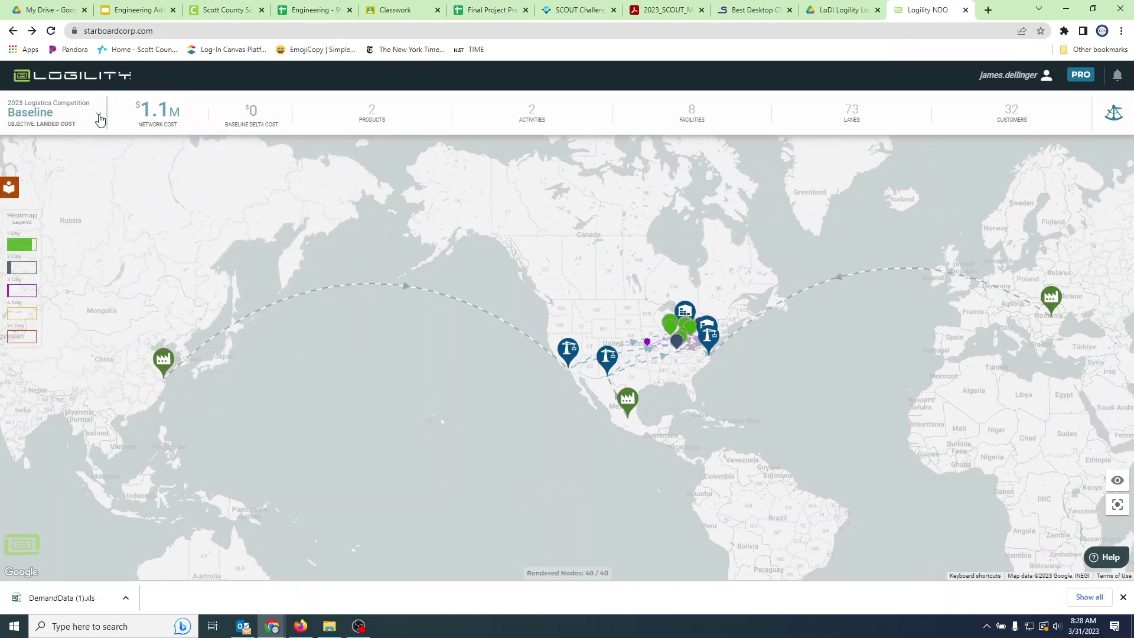
Open the scenario list of the 2023 Logistics Competition model and examine the Baseline scenario's actions
click(99, 118)
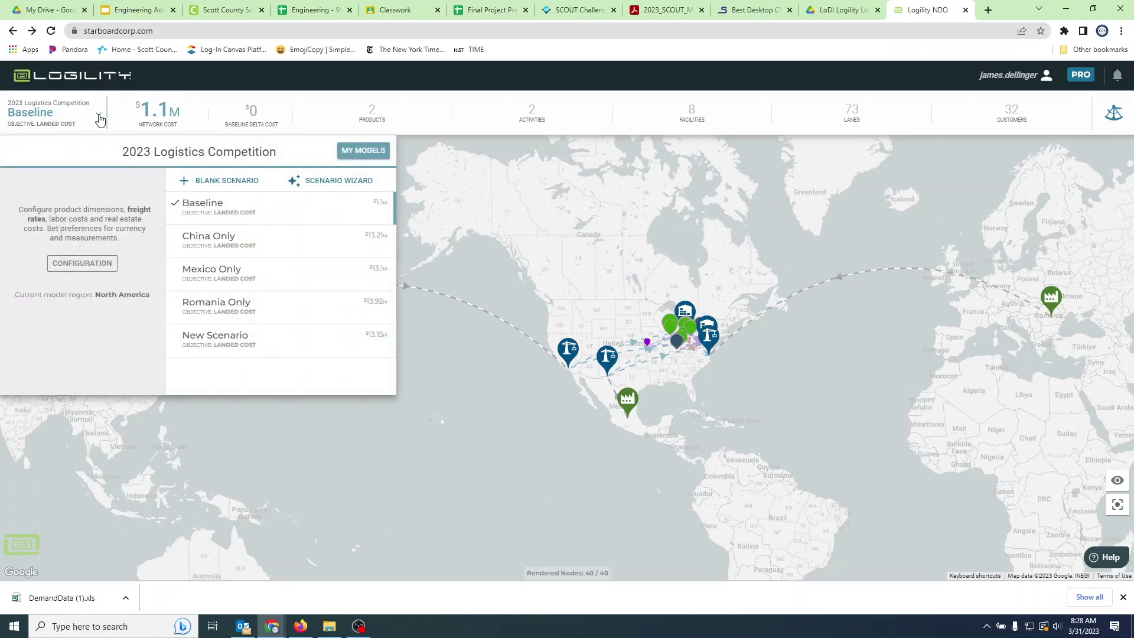
mouse_move(201, 204)
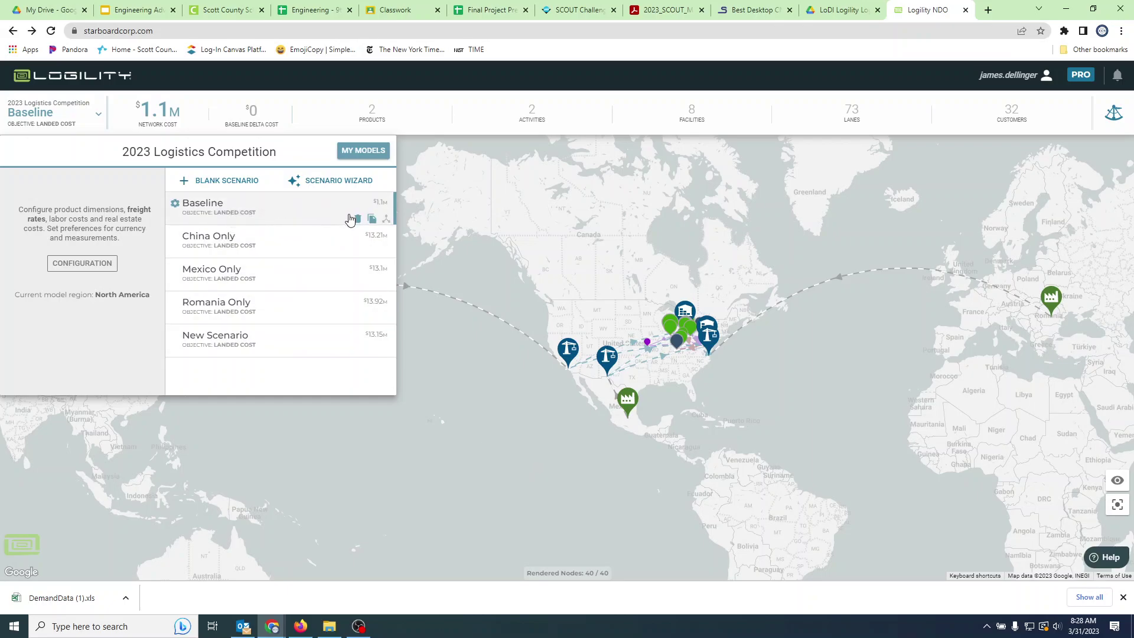
click(388, 224)
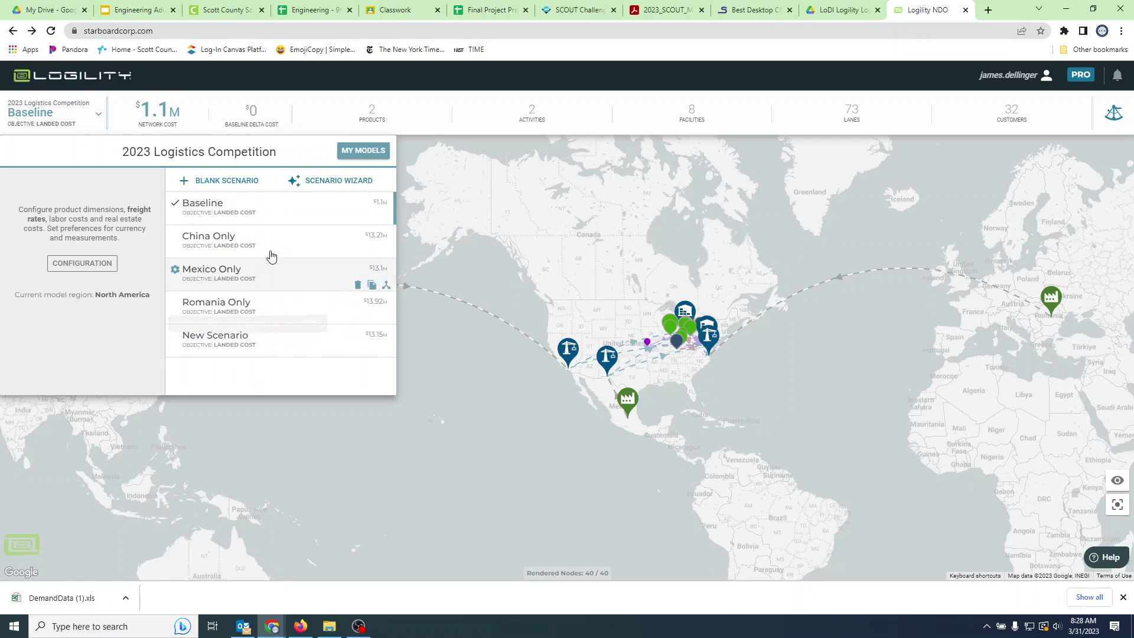
Switch to the Mexico Only scenario and examine its lanes from the Mexican plant through the border port to the US facilities
click(281, 283)
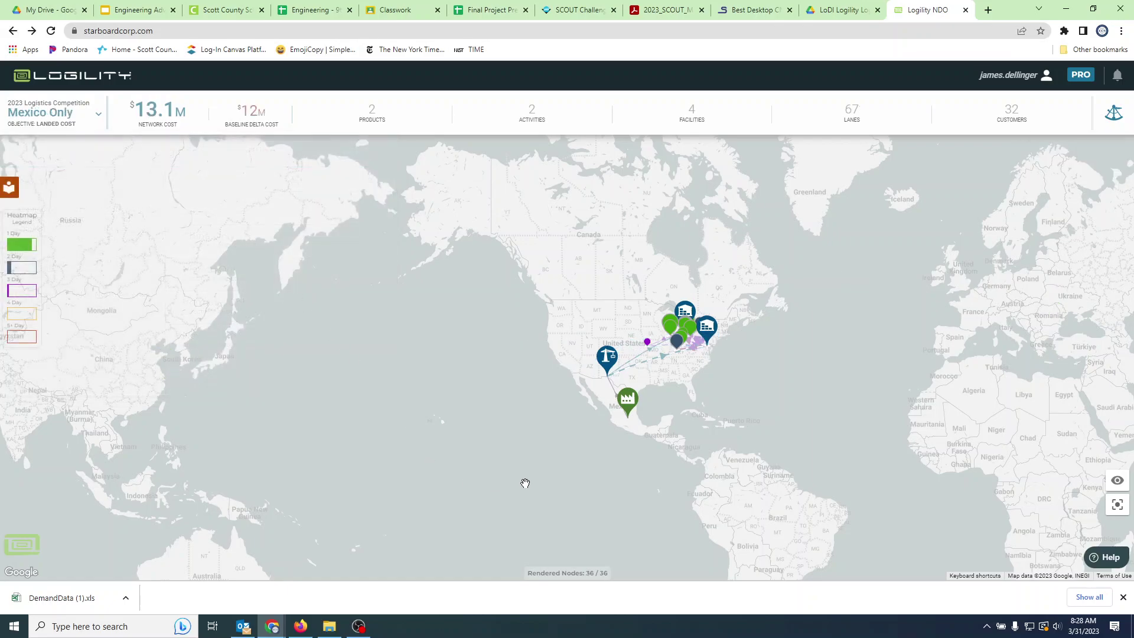
scroll(661, 384, up, 3)
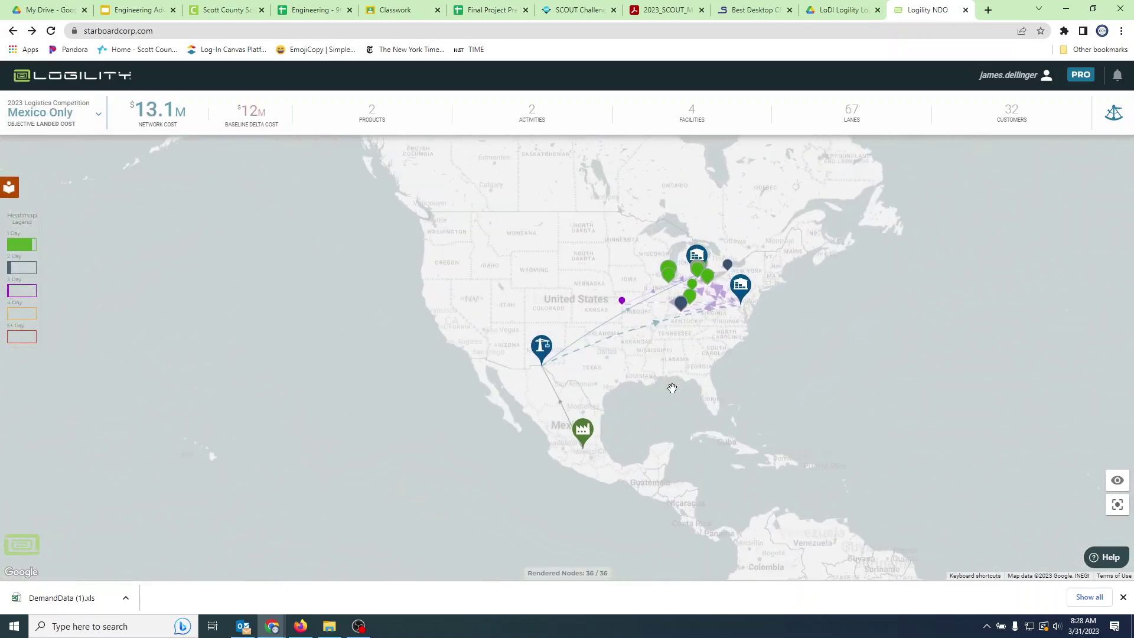
scroll(651, 379, down, 3)
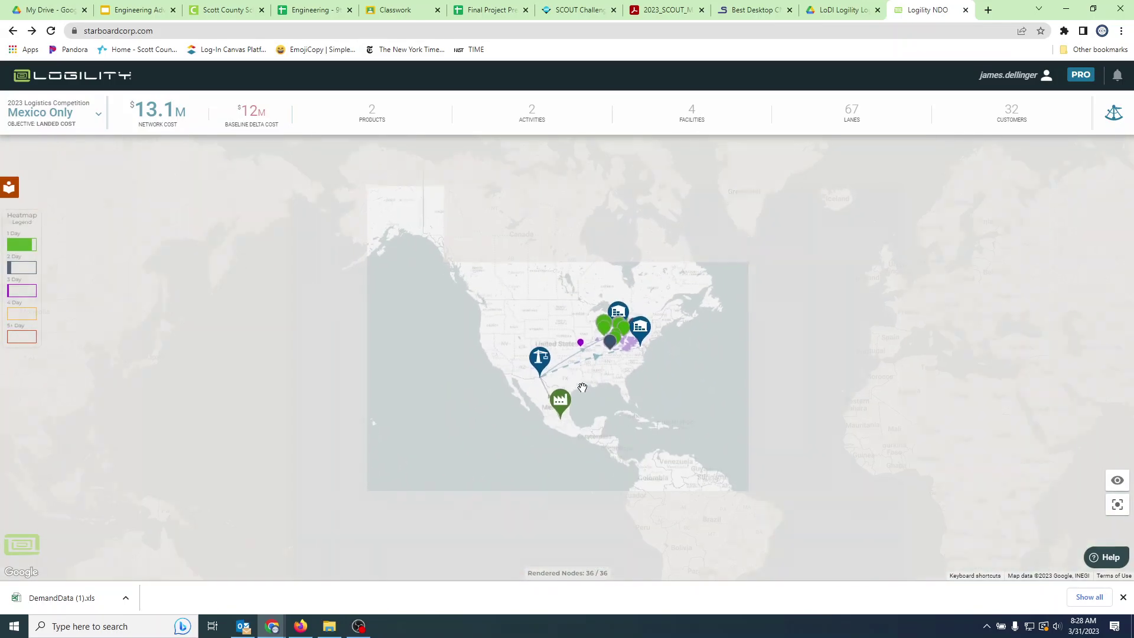
scroll(600, 355, up, 1)
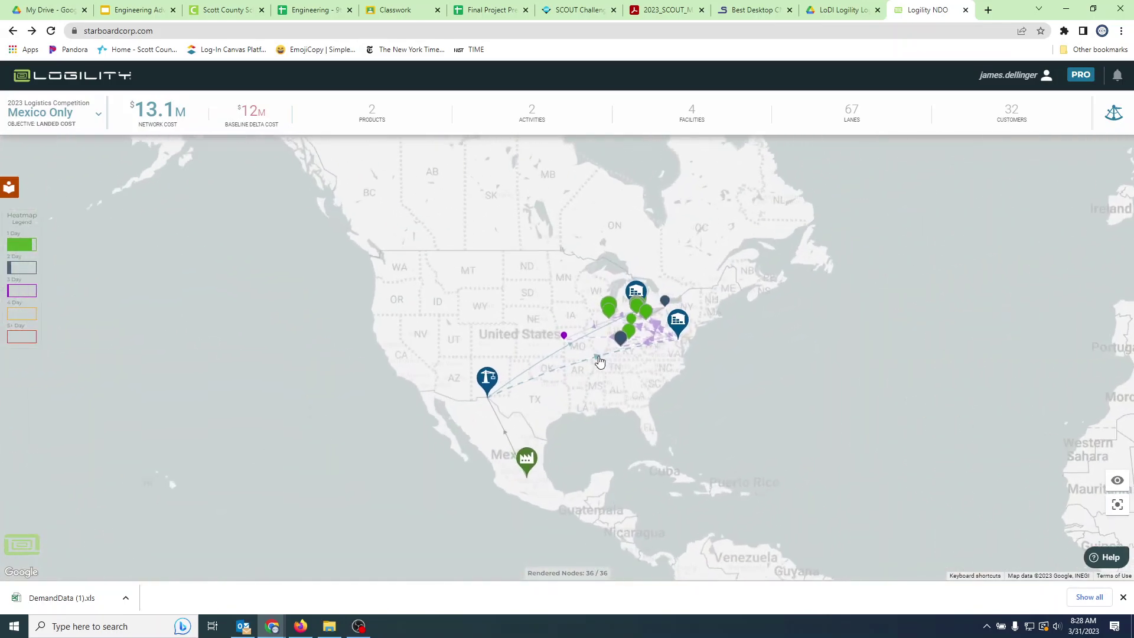
scroll(597, 360, up, 1)
drag(613, 377, 625, 361)
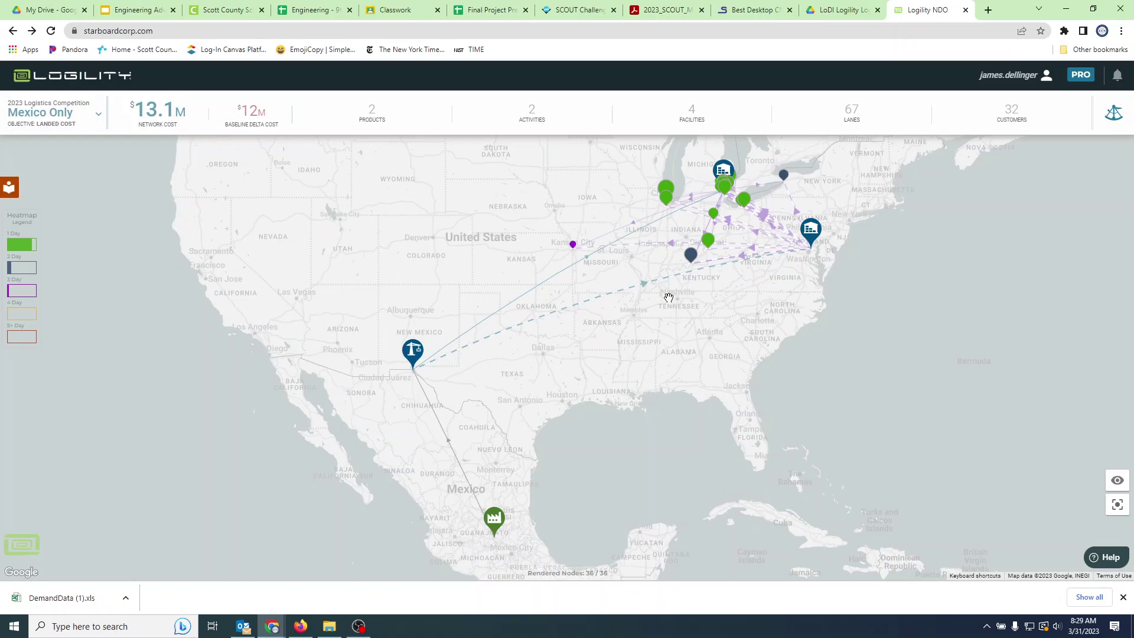
scroll(637, 343, down, 1)
drag(662, 374, 638, 405)
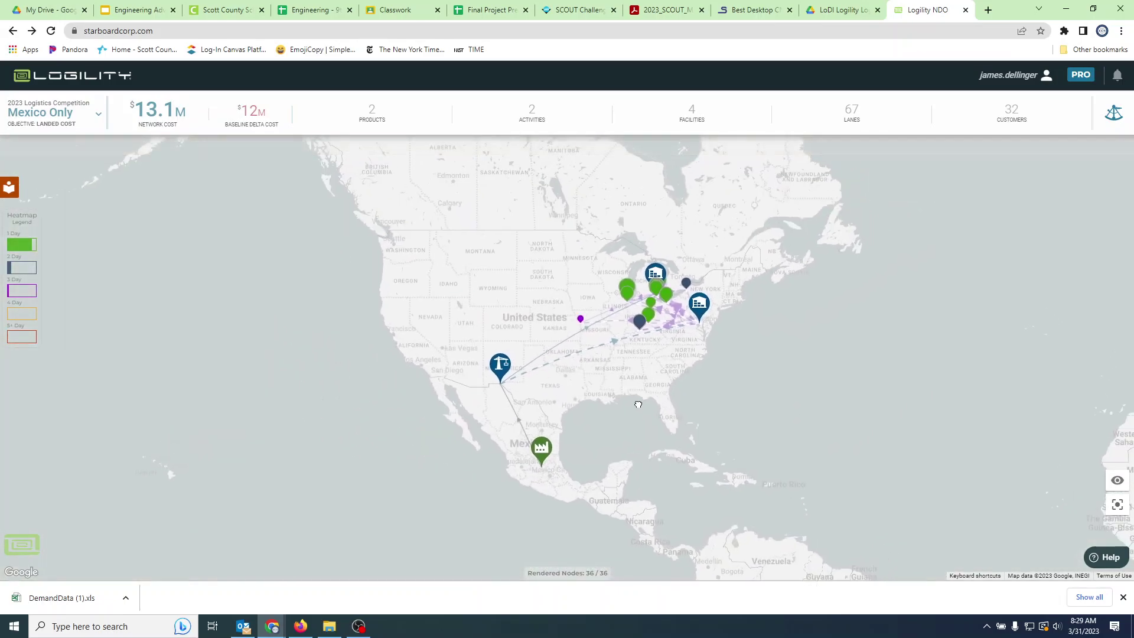
Switch to the Romania Only scenario and view its network from the Romanian plant to the US East Coast
click(82, 118)
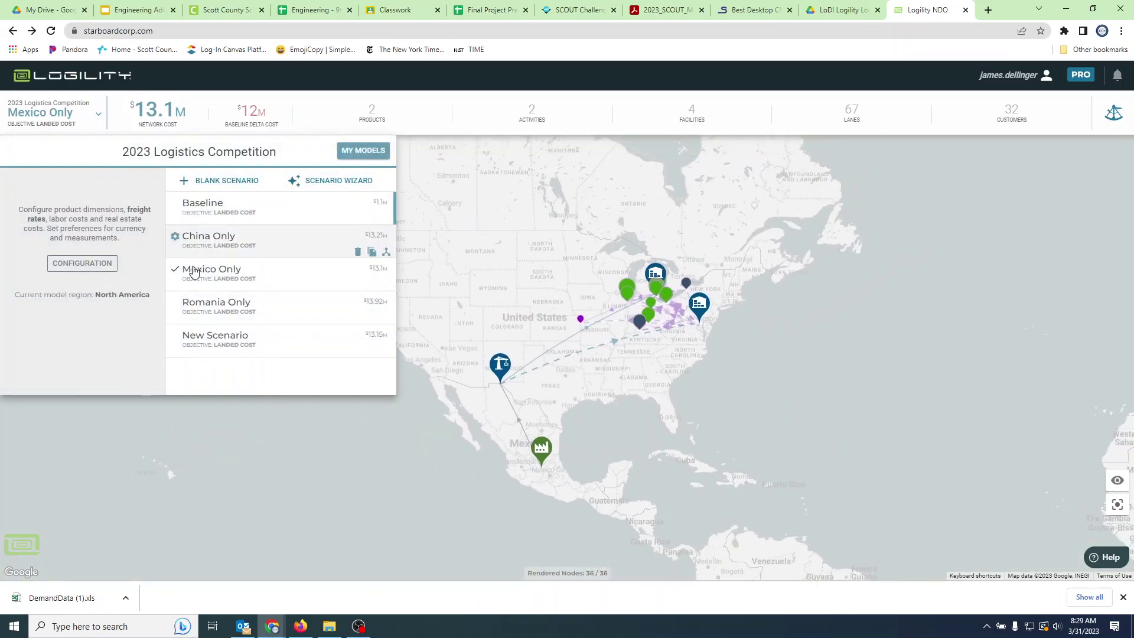
click(220, 313)
scroll(692, 387, down, 1)
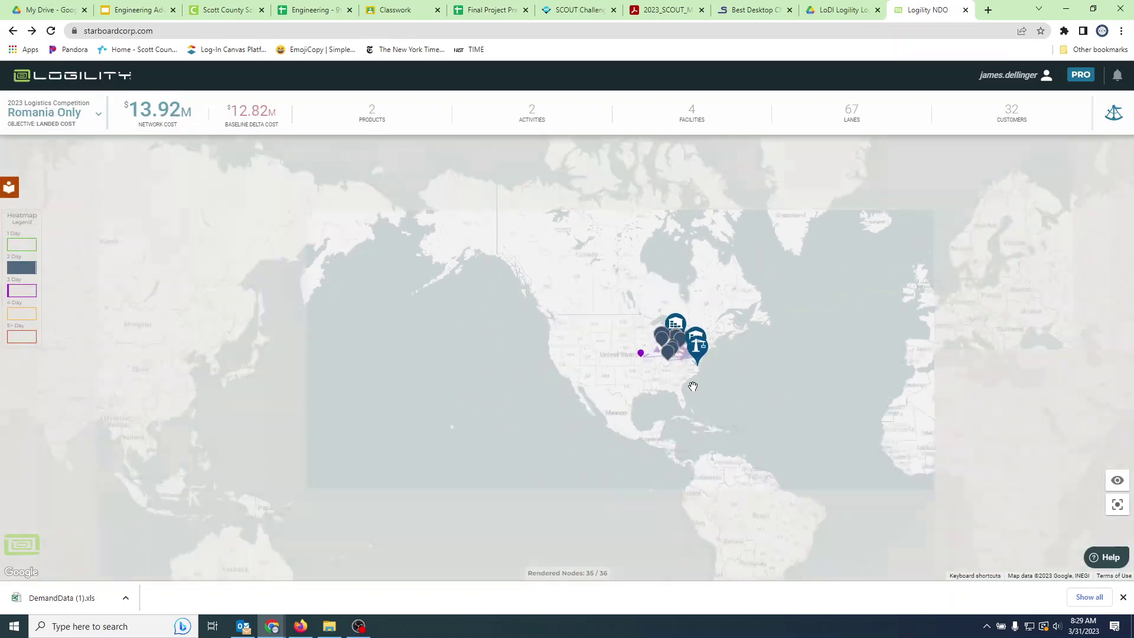
scroll(839, 369, up, 1)
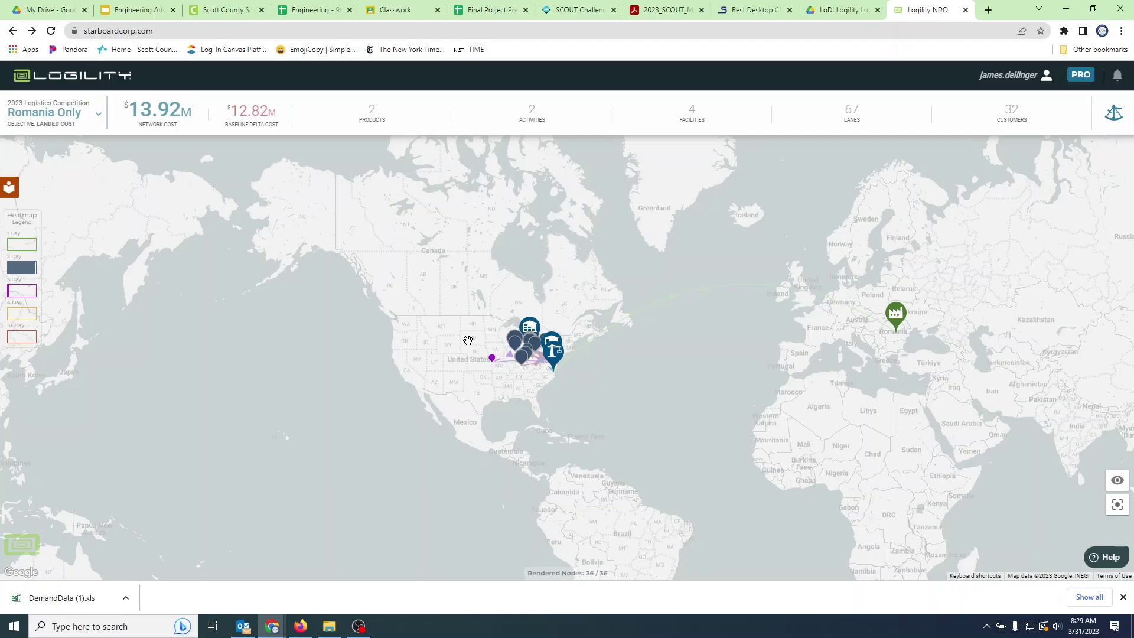
drag(374, 374, 499, 372)
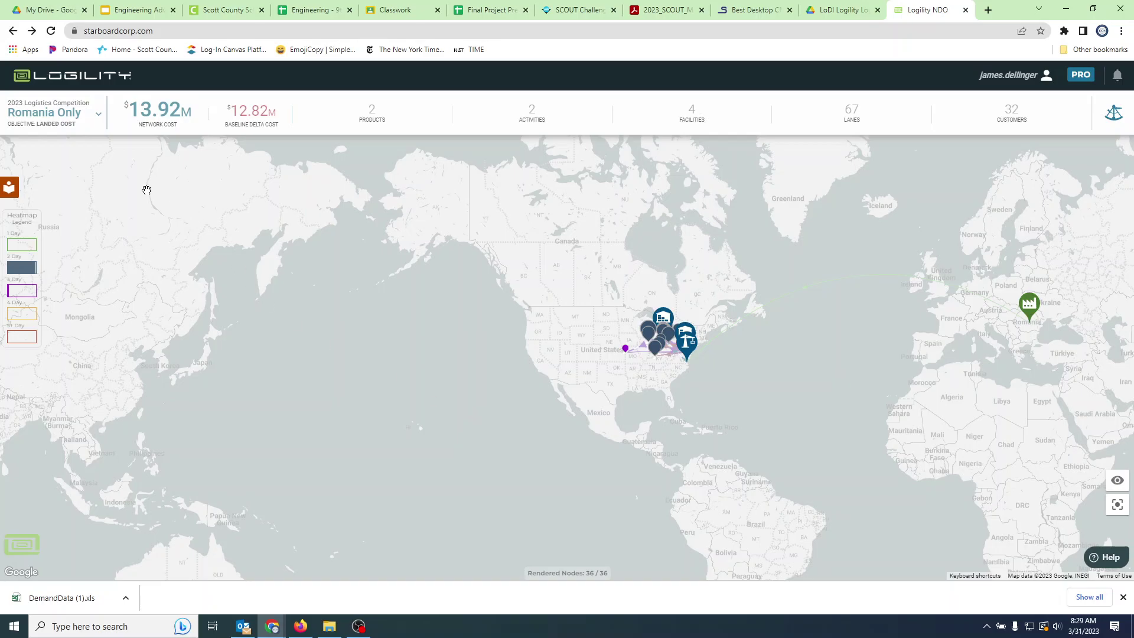
Compare the network costs in the scenario list, and review the product flow metrics of the Romania Only scenario
click(61, 113)
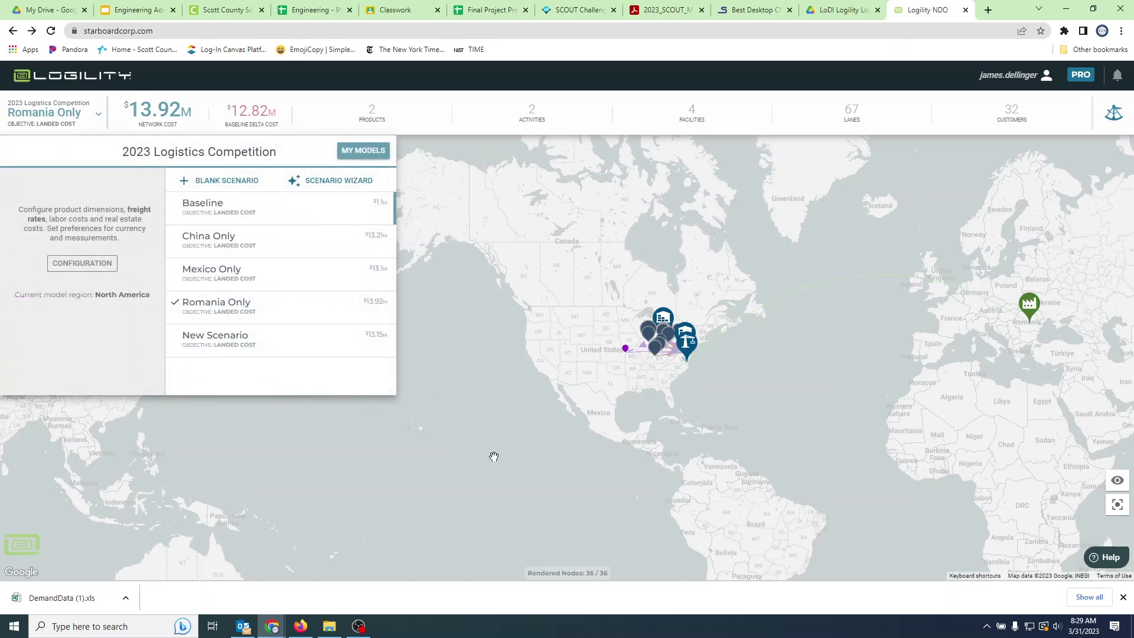
click(510, 467)
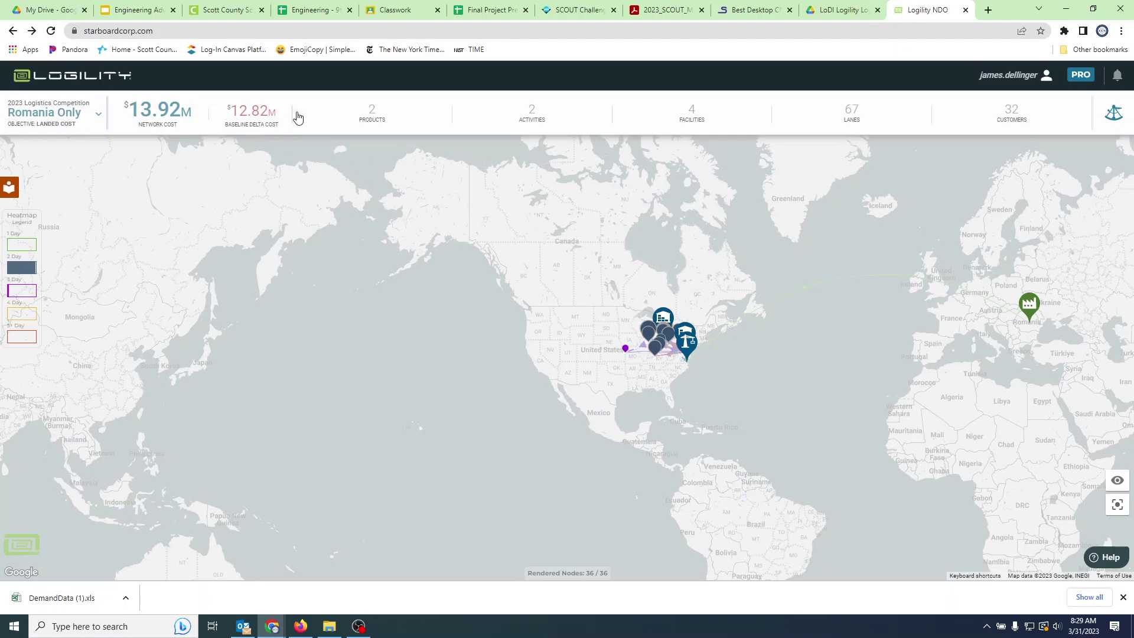
click(382, 120)
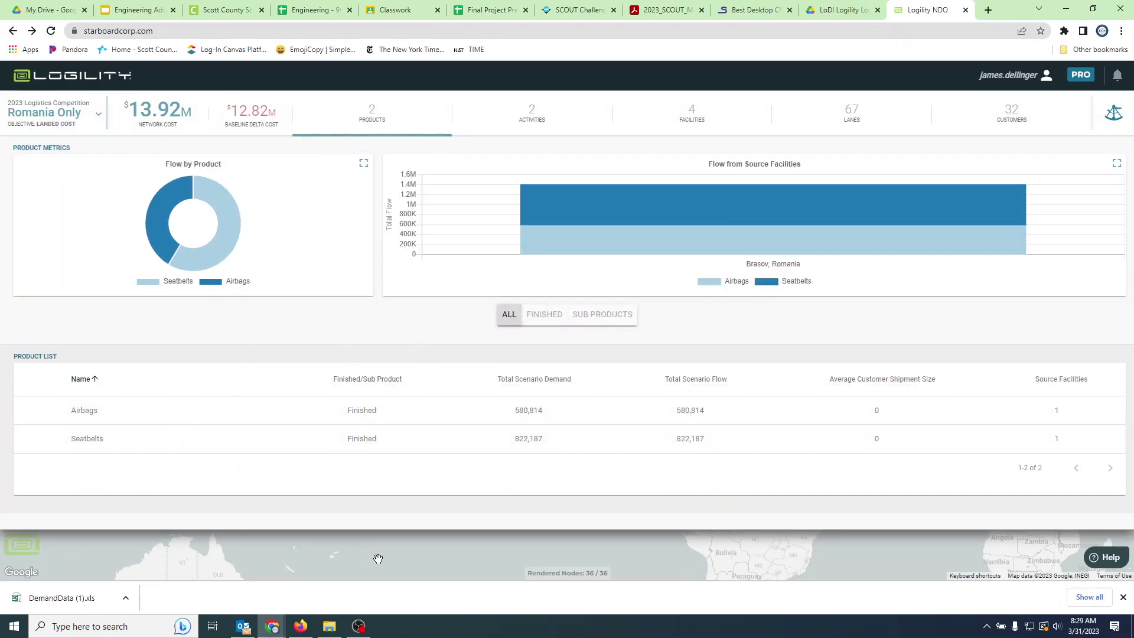
mouse_move(229, 255)
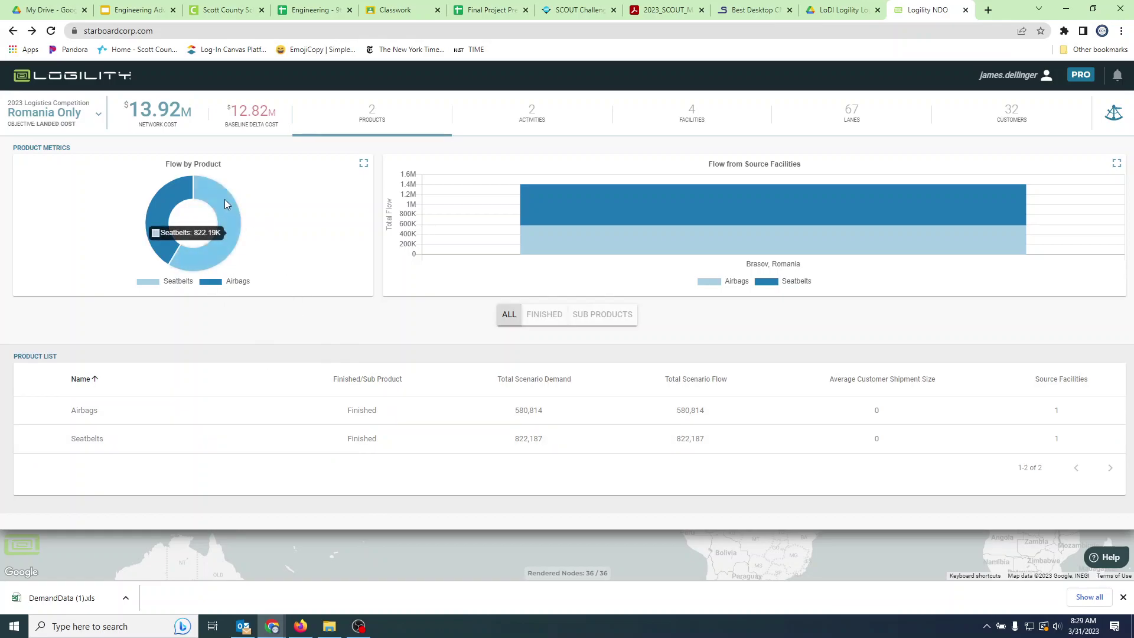
mouse_move(723, 245)
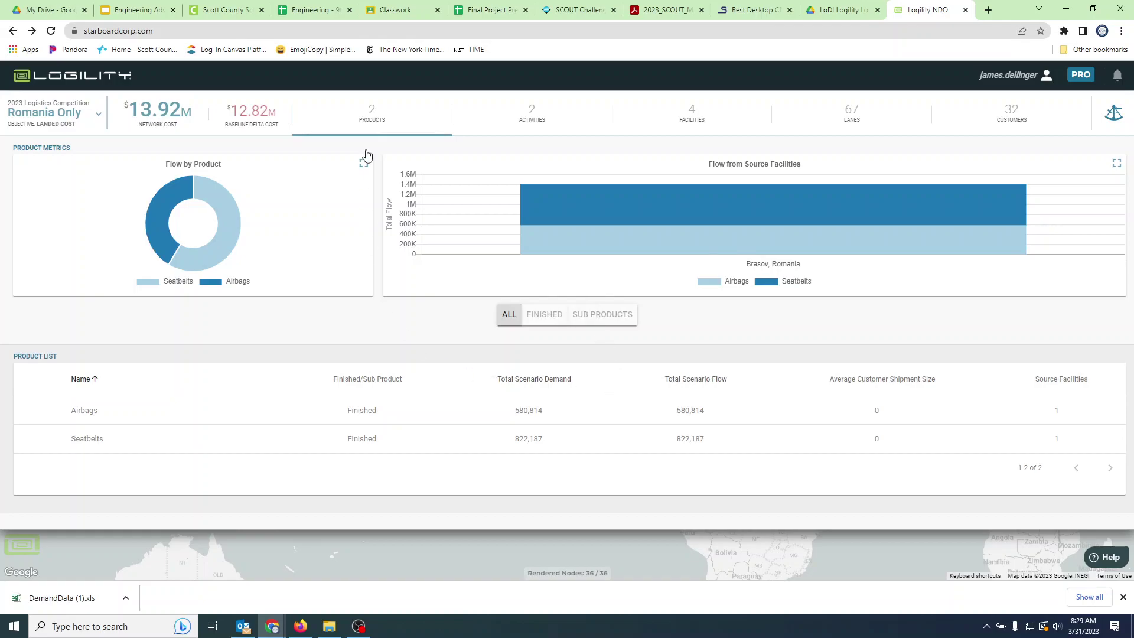
Review the Romania Only scenario's cost by activity, including the airbag, transport and import costs, and return to the map
click(517, 122)
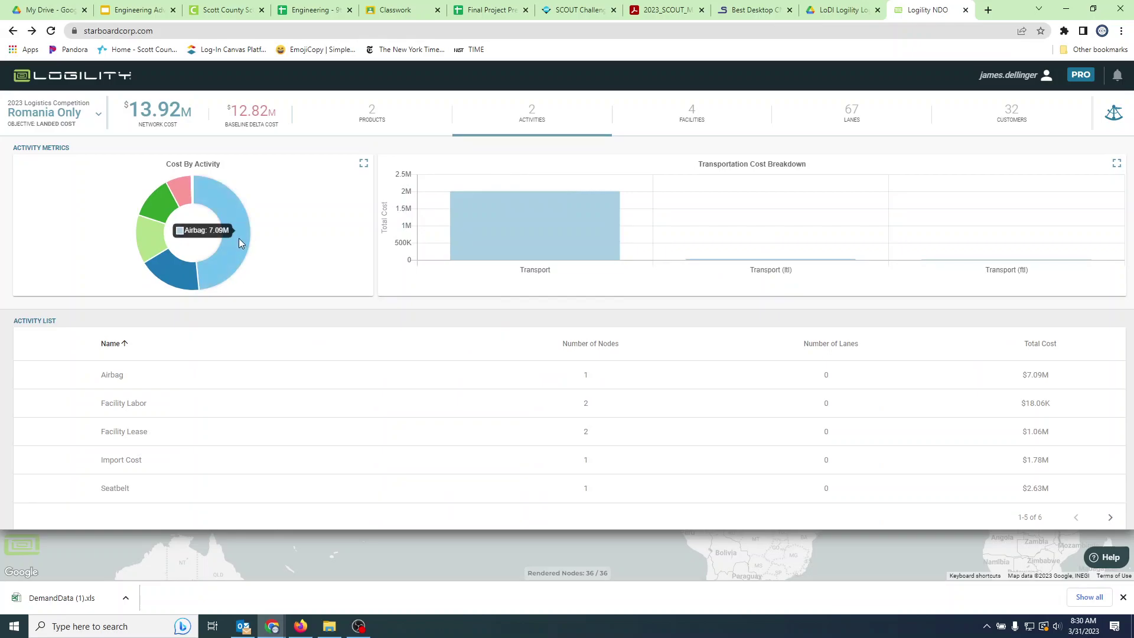
mouse_move(172, 277)
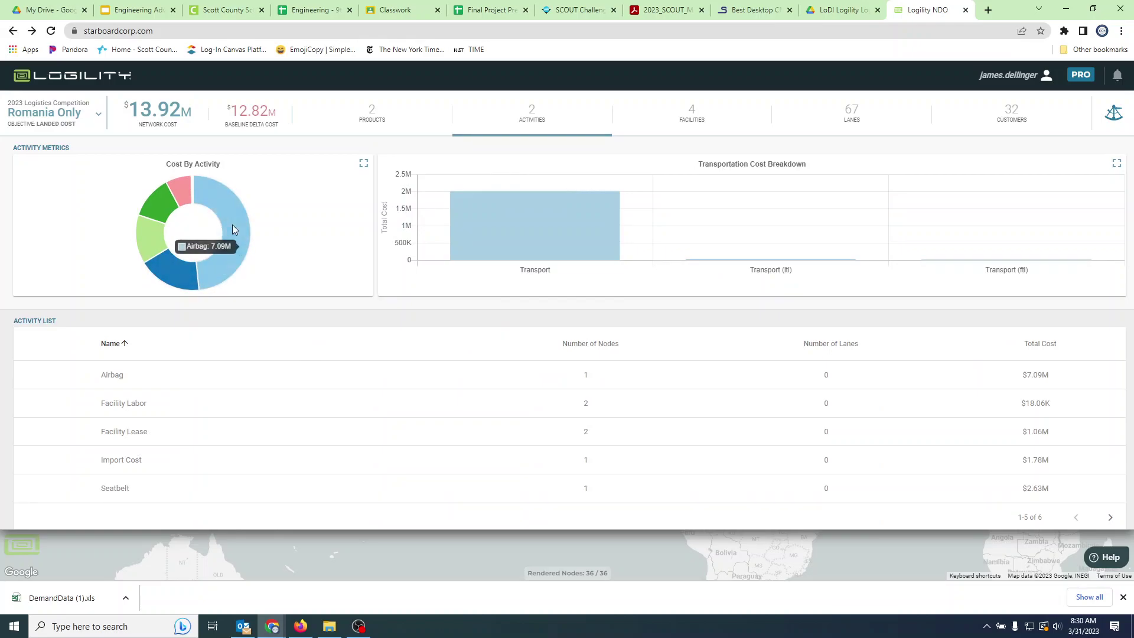
mouse_move(144, 242)
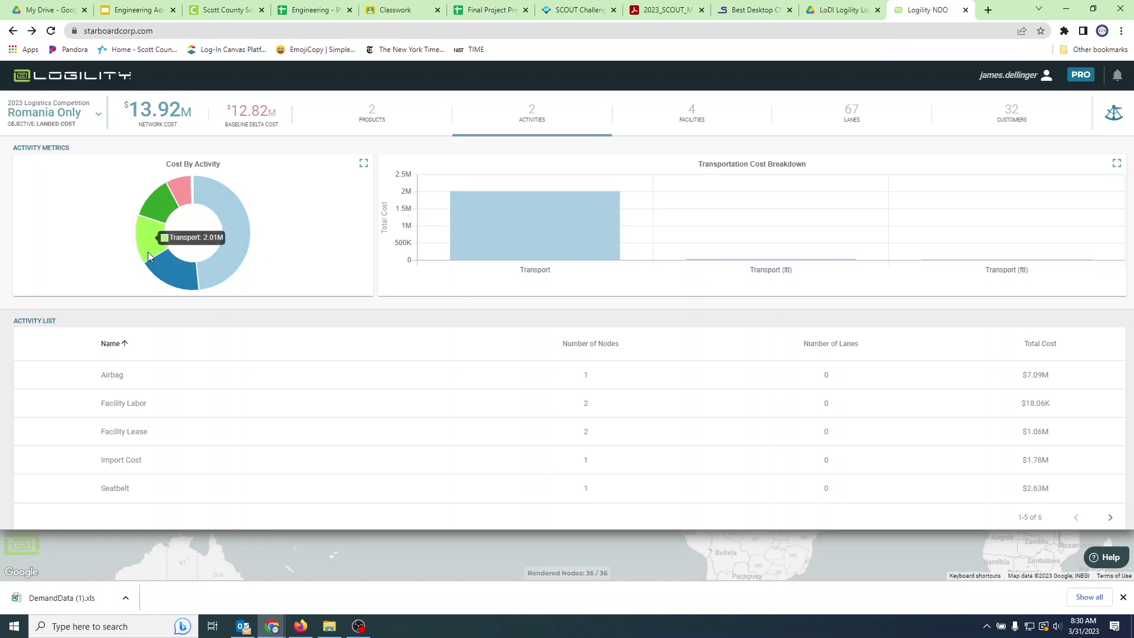
mouse_move(154, 204)
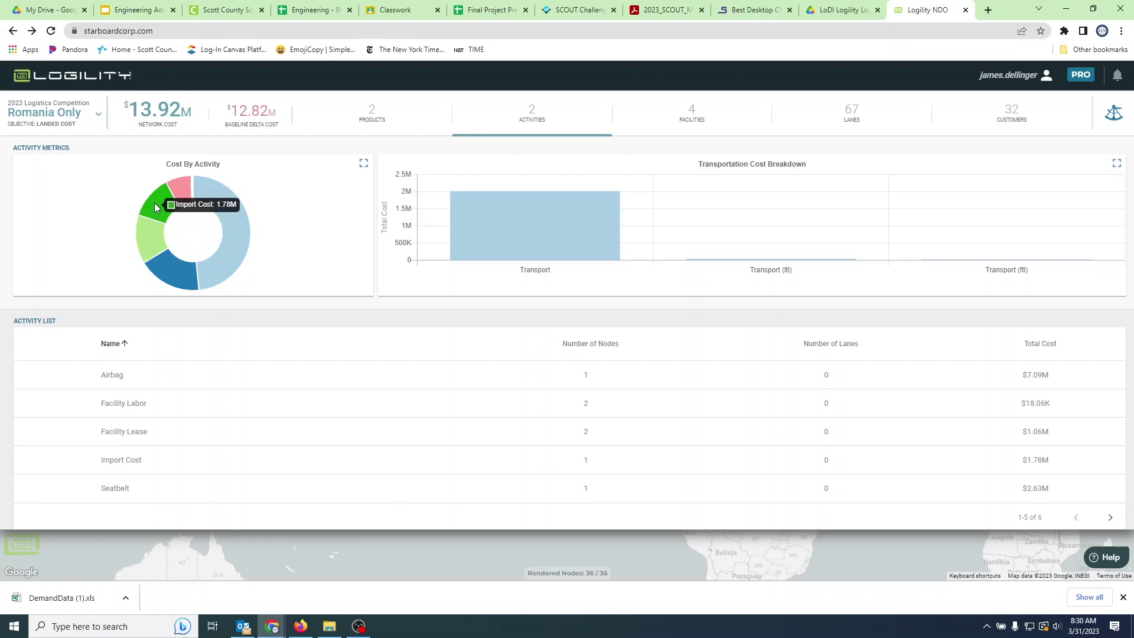
mouse_move(179, 188)
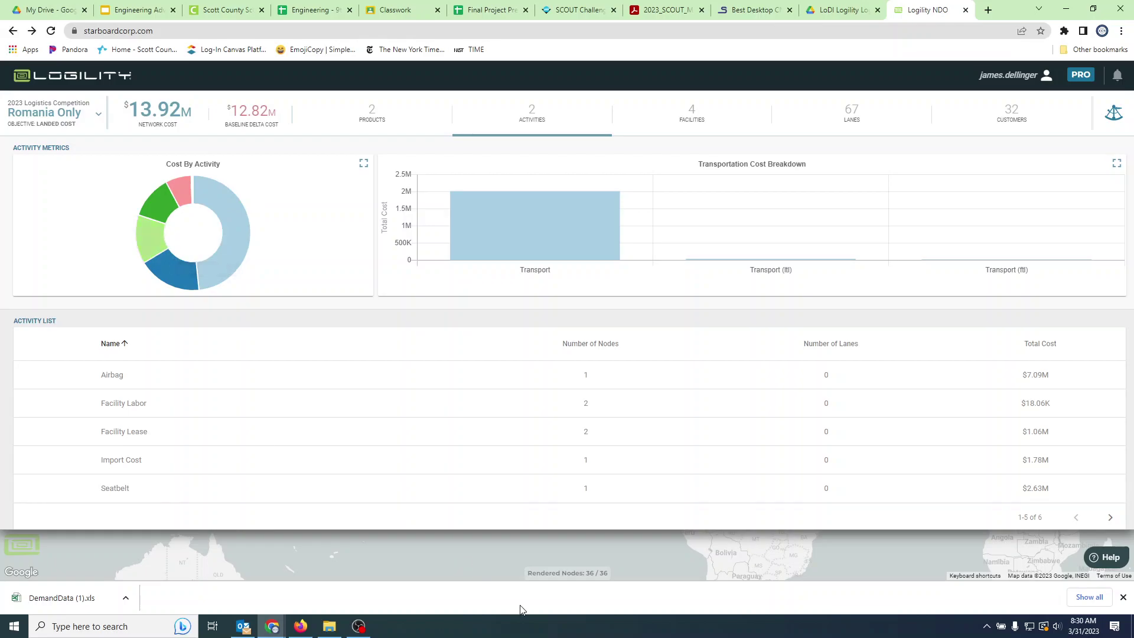
click(481, 552)
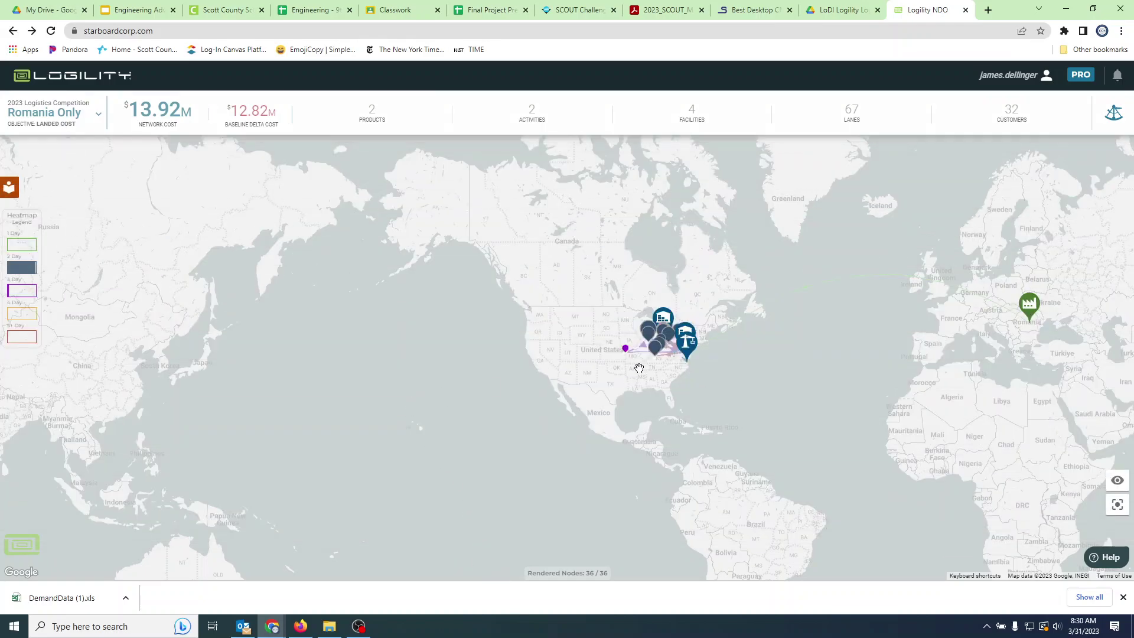
Open the Brasov, Romania plant's details and review its activities, product supply and facility constraints
scroll(640, 368, up, 2)
scroll(640, 368, down, 2)
drag(901, 349, 833, 349)
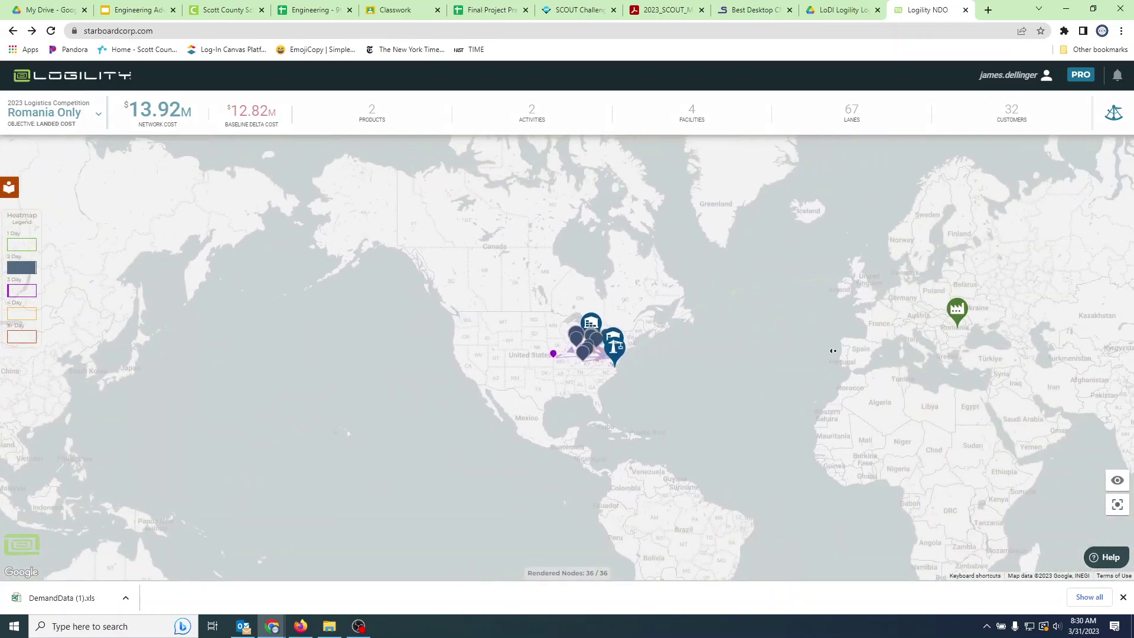
click(955, 324)
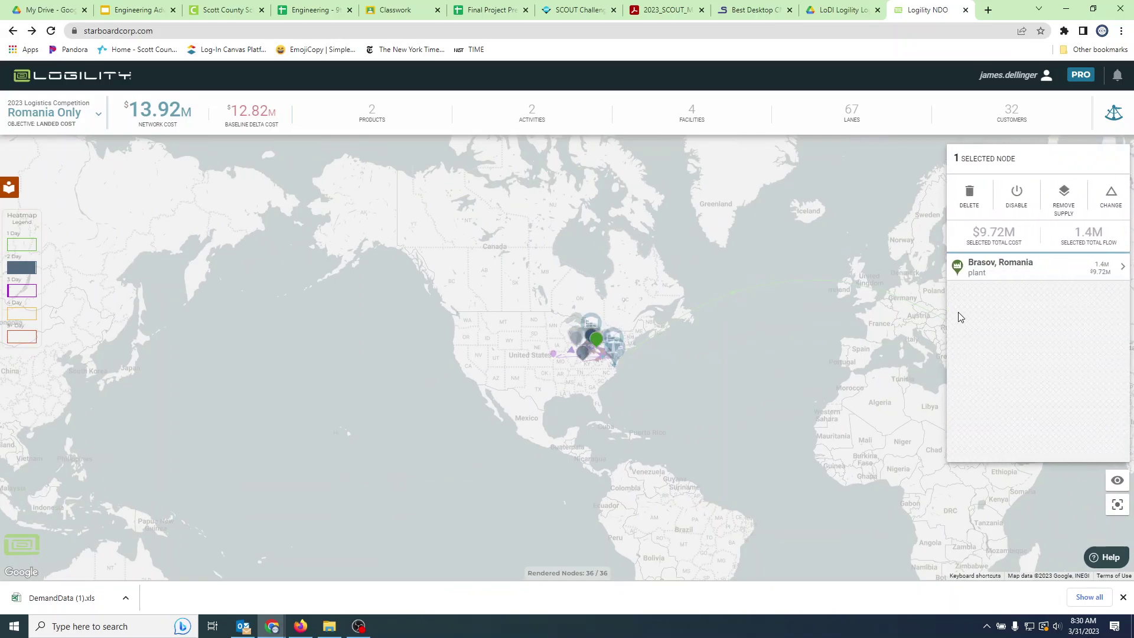
click(1119, 267)
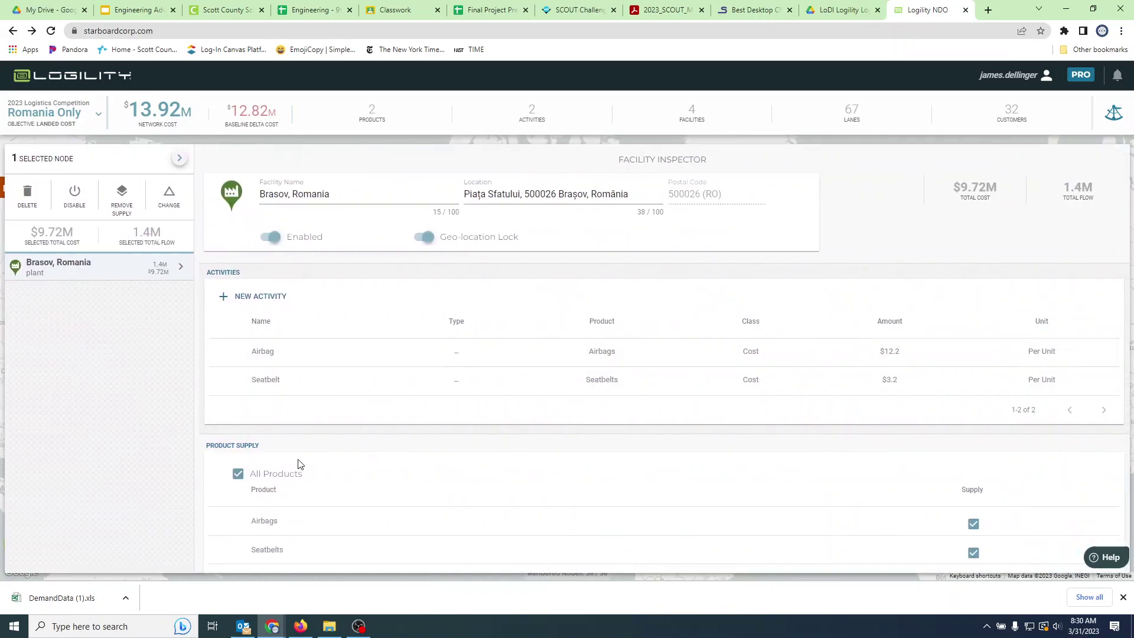
scroll(430, 443, down, 3)
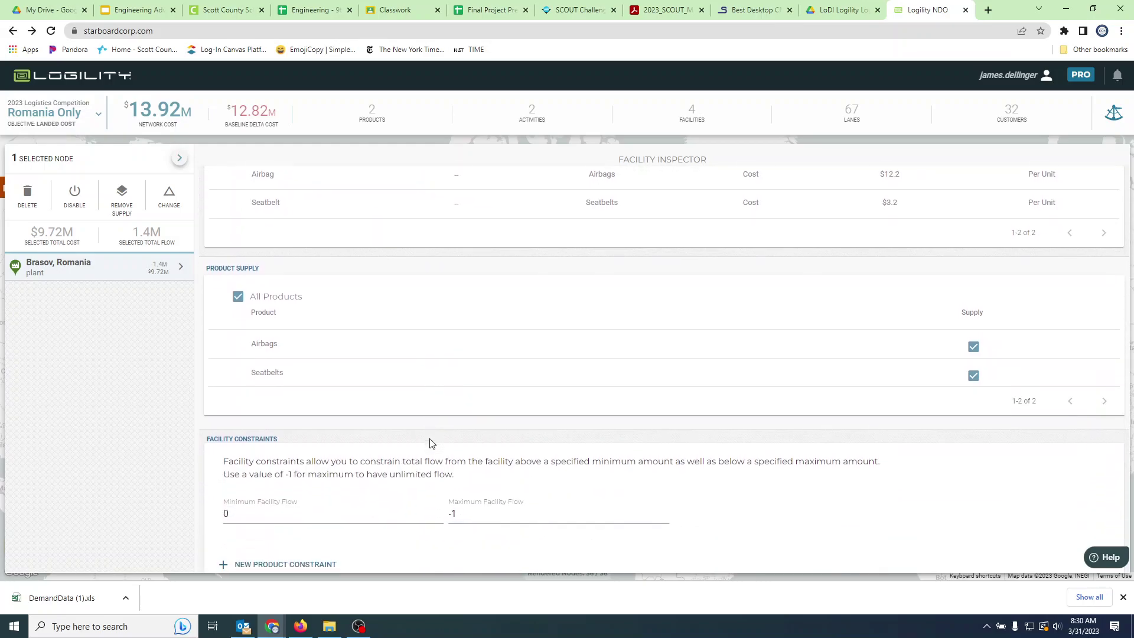
scroll(430, 442, up, 2)
scroll(430, 443, up, 1)
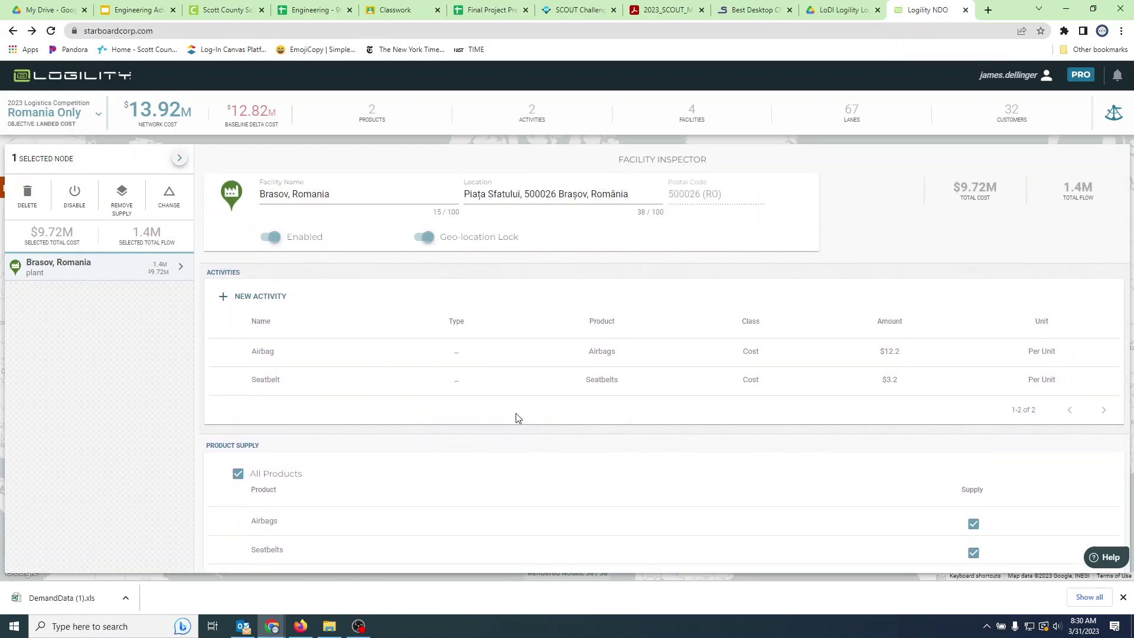
scroll(513, 453, down, 3)
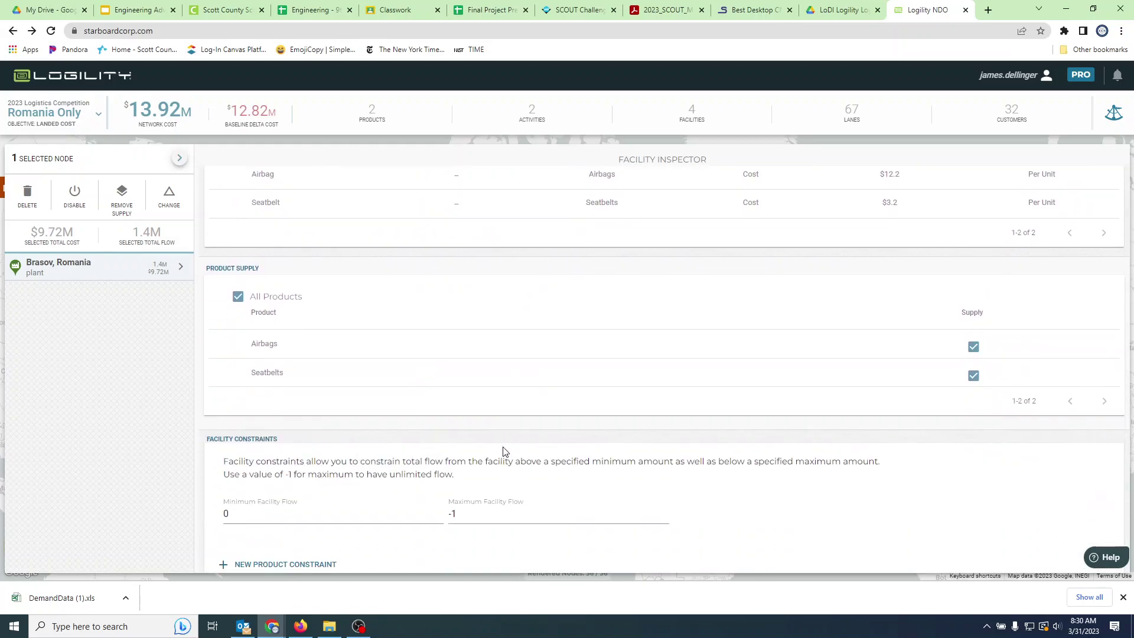
scroll(496, 453, up, 3)
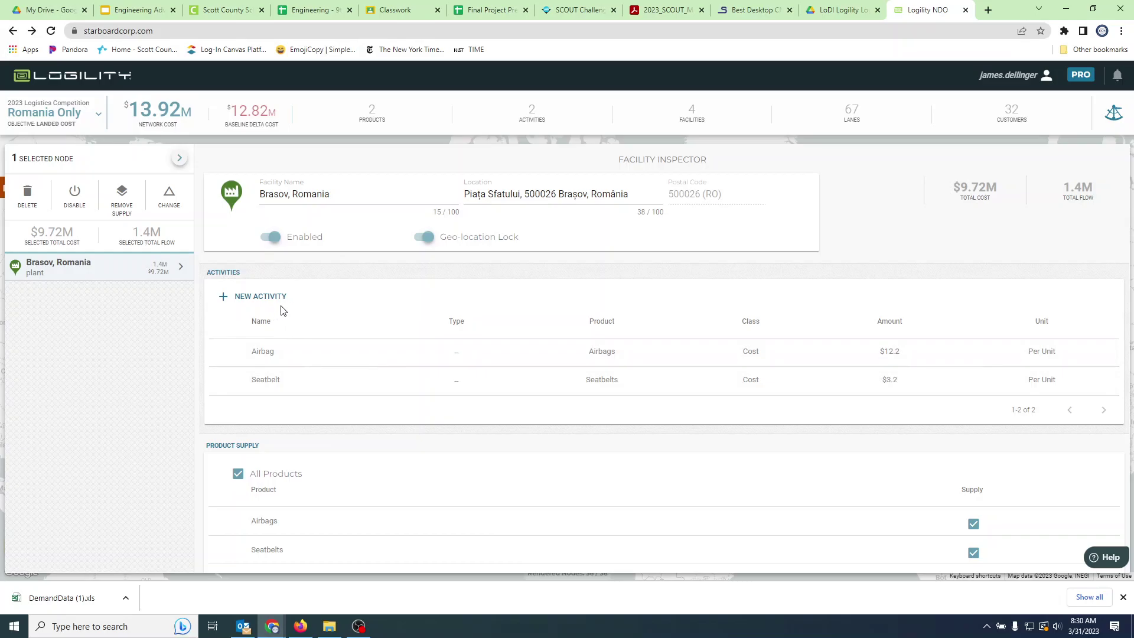
scroll(592, 382, down, 1)
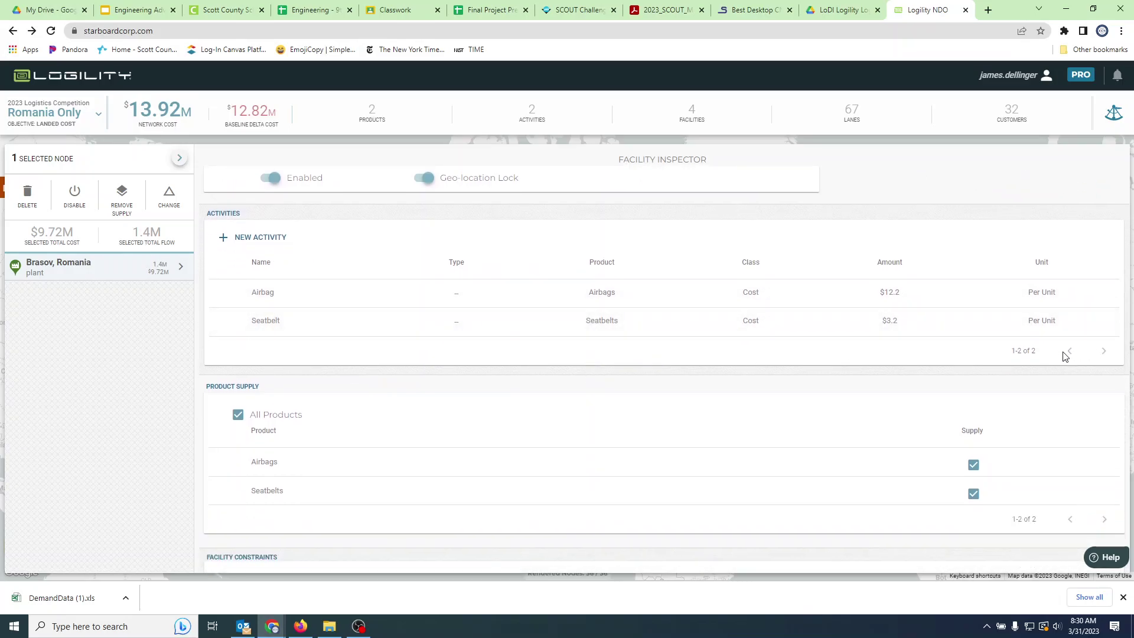
Check the Brasov supplier's traveling time in Table 1 of the competition PDF in Google Drive, and return to Logility NDO
scroll(600, 367, up, 1)
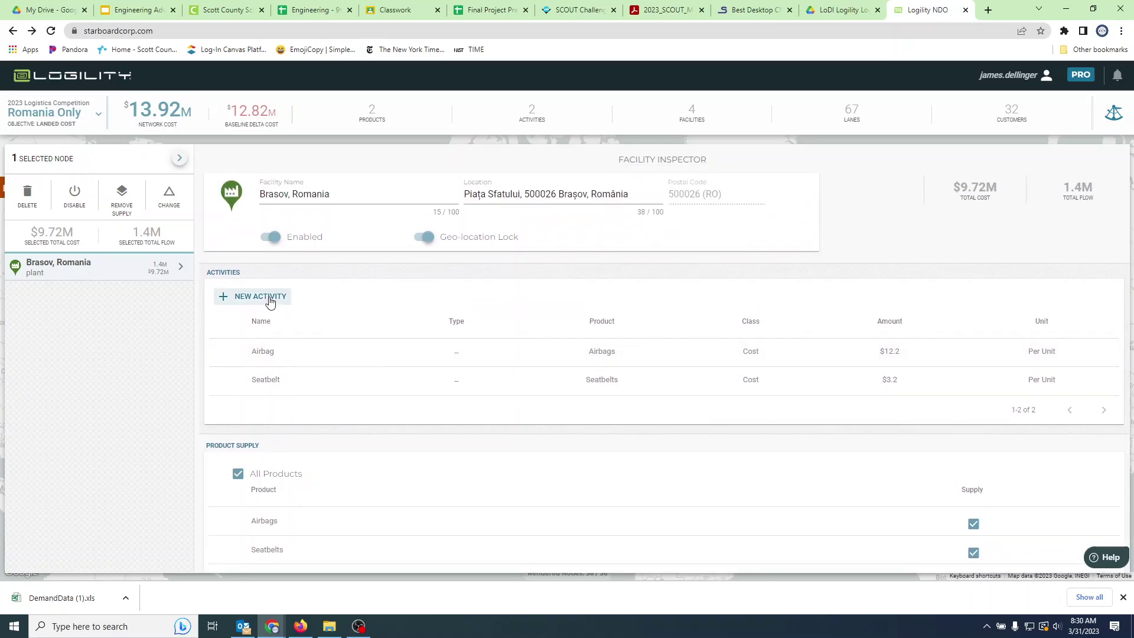
click(839, 10)
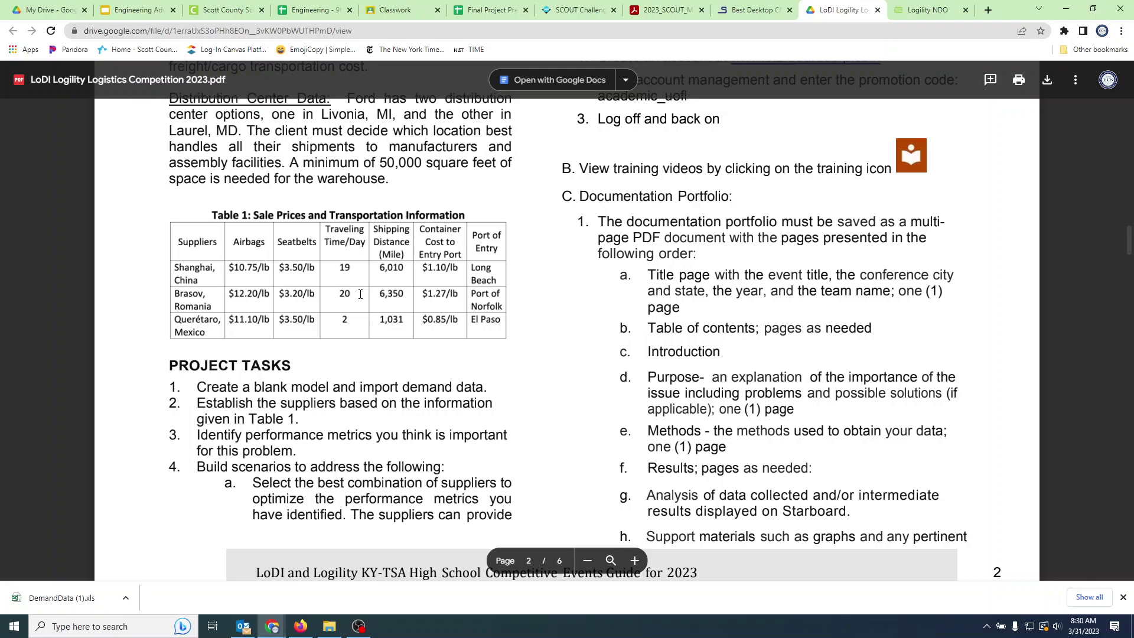
click(917, 8)
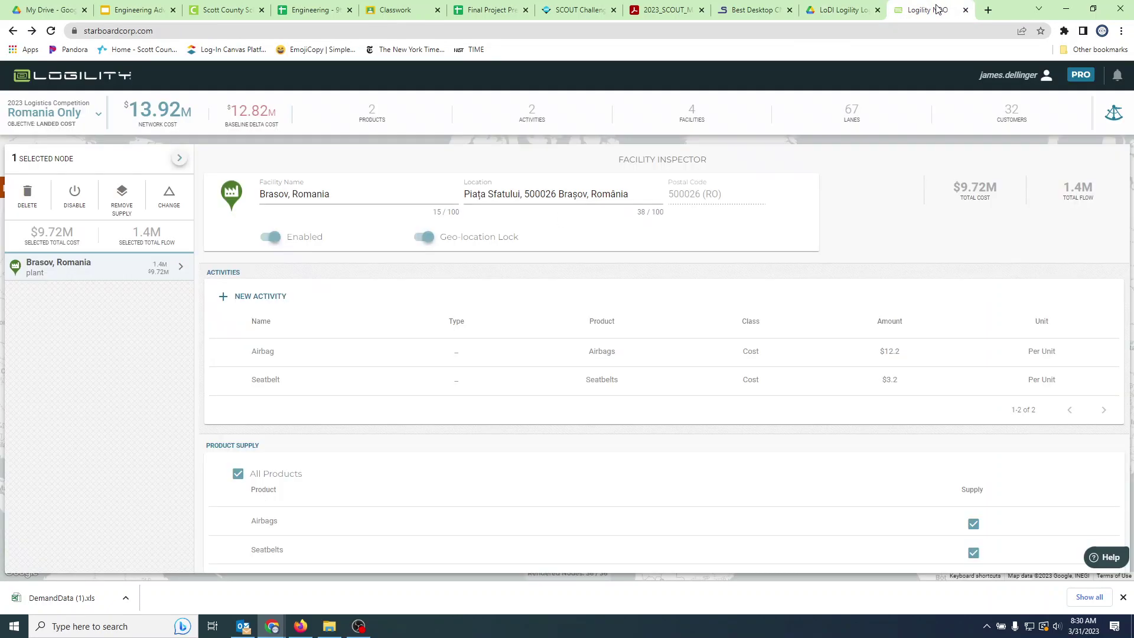
Add a new activity to the Brasov, Romania plant with the class Duration and an amount of 20 days
click(255, 296)
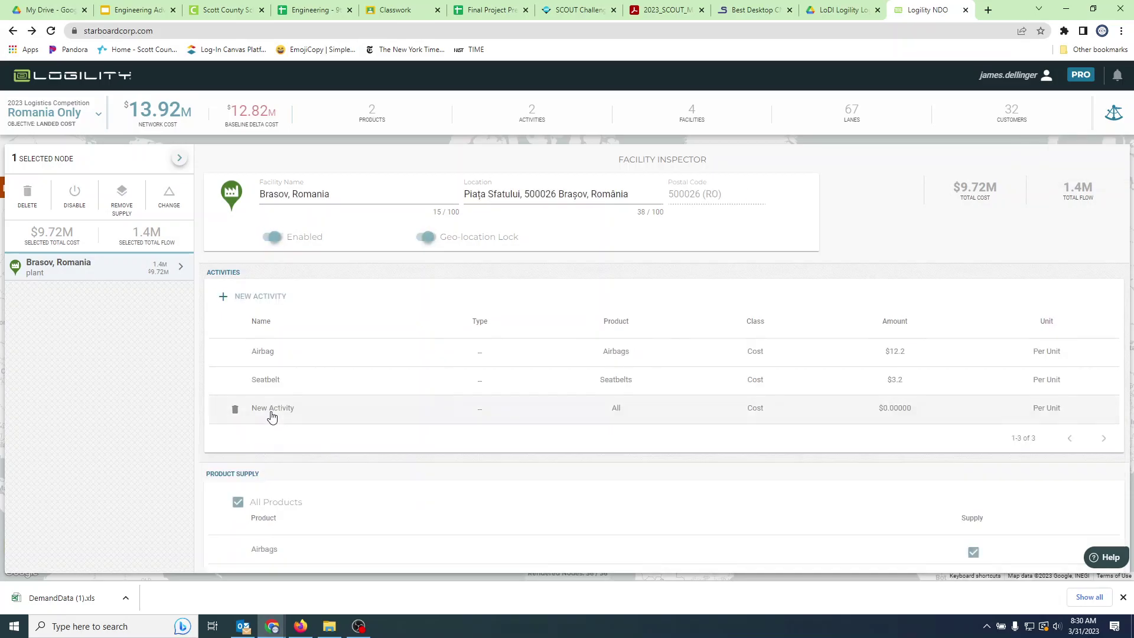
click(286, 409)
drag(327, 442, 246, 446)
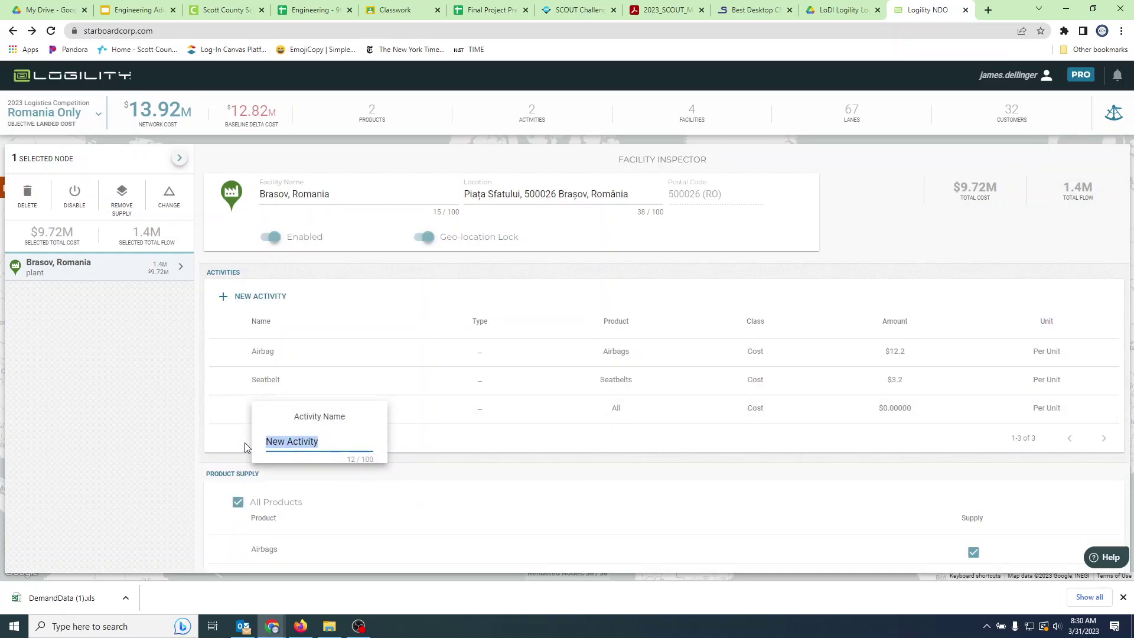
click(246, 446)
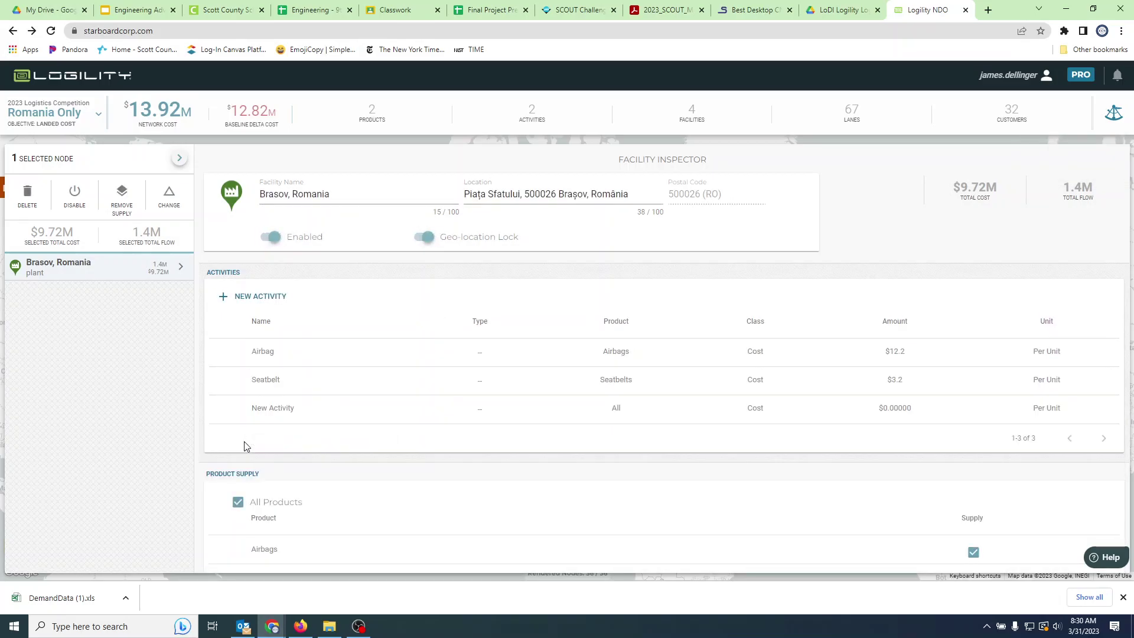
click(743, 416)
click(875, 453)
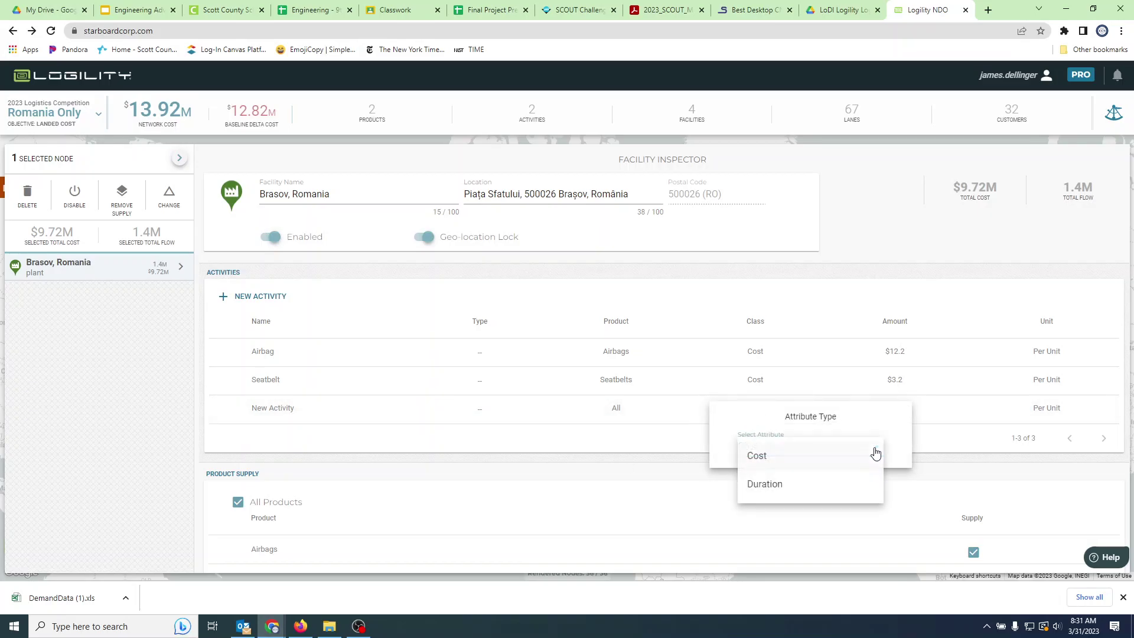
click(791, 485)
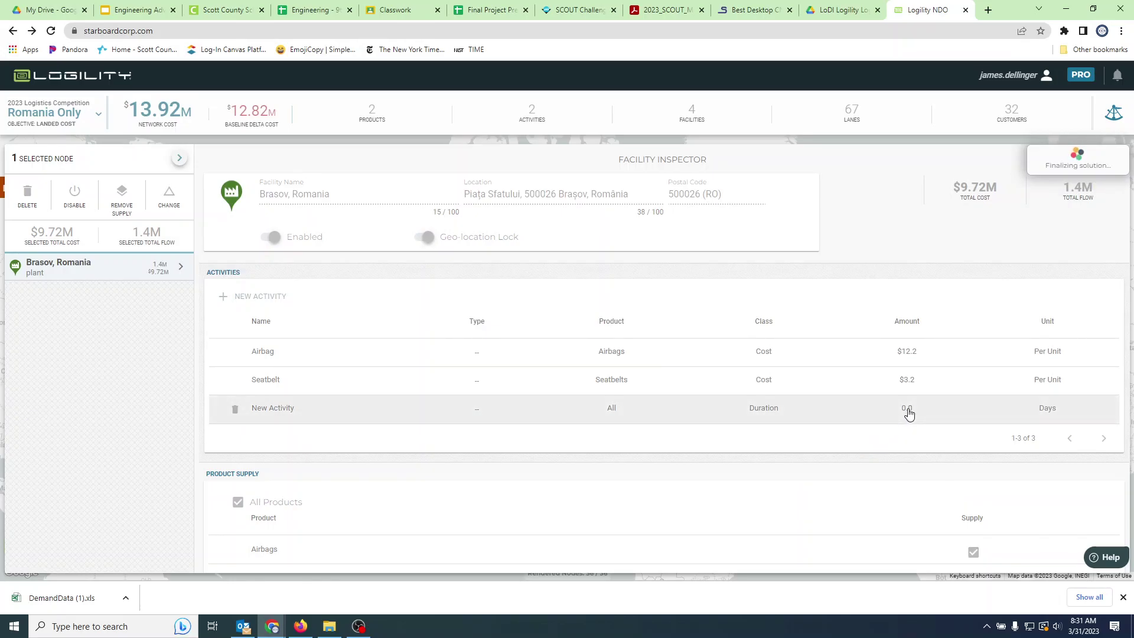
click(910, 413)
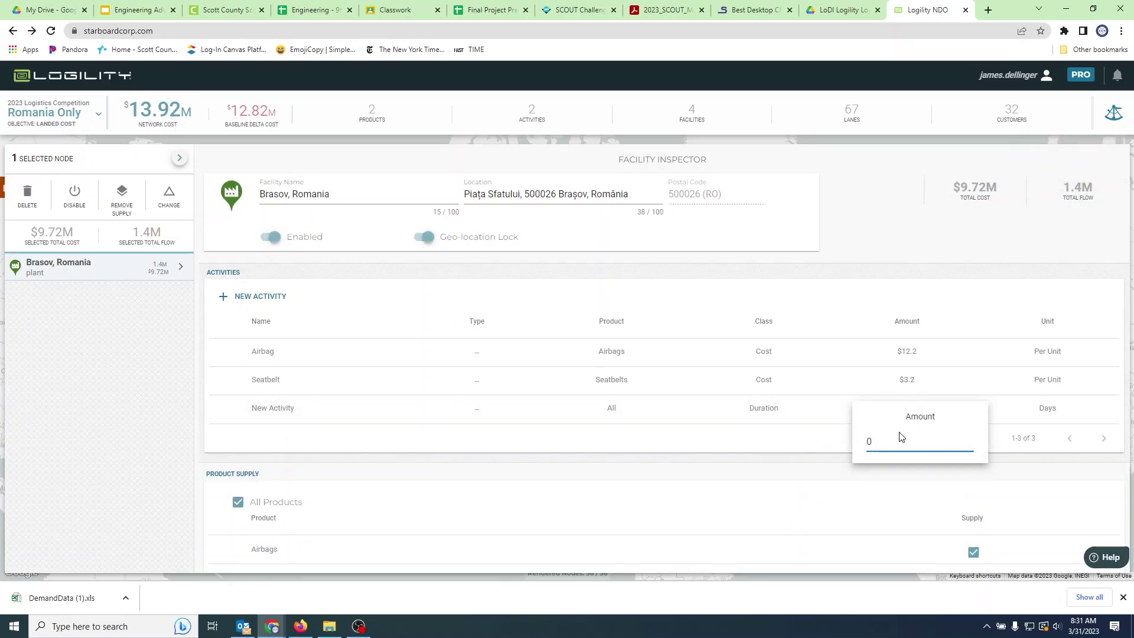
text(20)
key(Return)
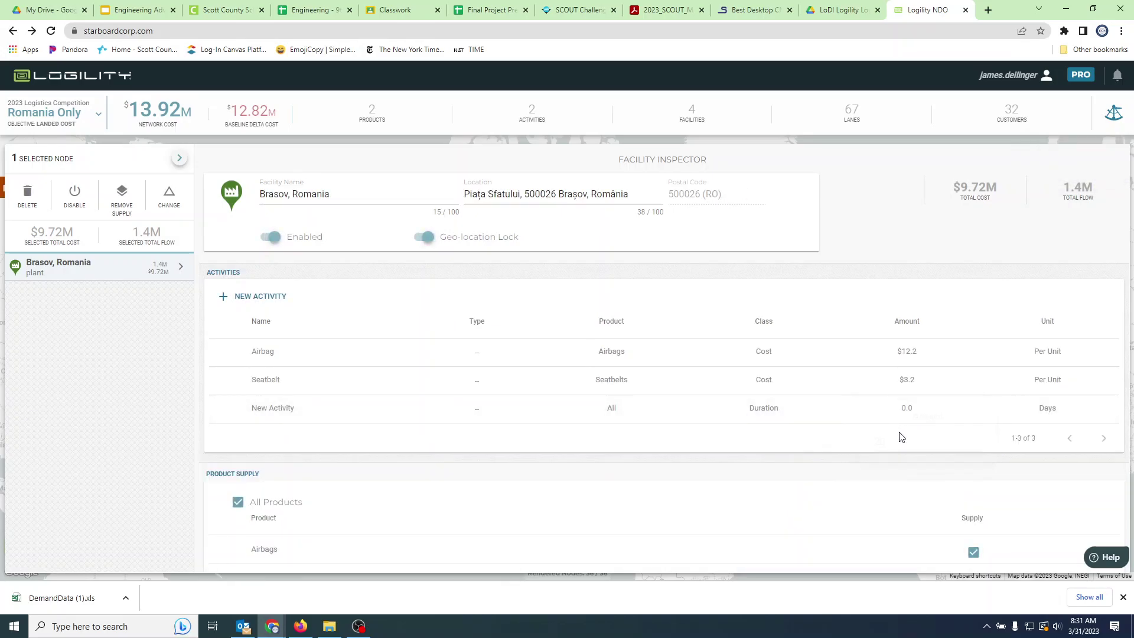
Rename the plant's new duration activity as Shipping Time, and close the facility details to return to the map
click(284, 412)
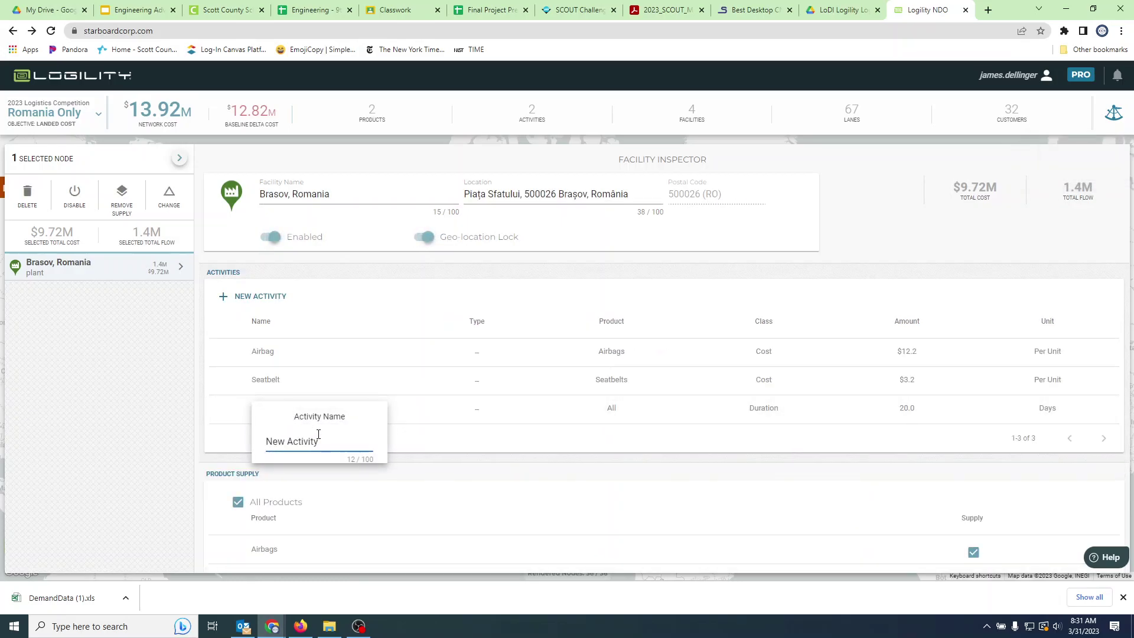
key(BackSpace)
key(BackSpace)
key(BackSpace)
key(BackSpace)
key(BackSpace)
key(BackSpace)
key(BackSpace)
key(BackSpace)
key(BackSpace)
key(BackSpace)
key(BackSpace)
key(Return)
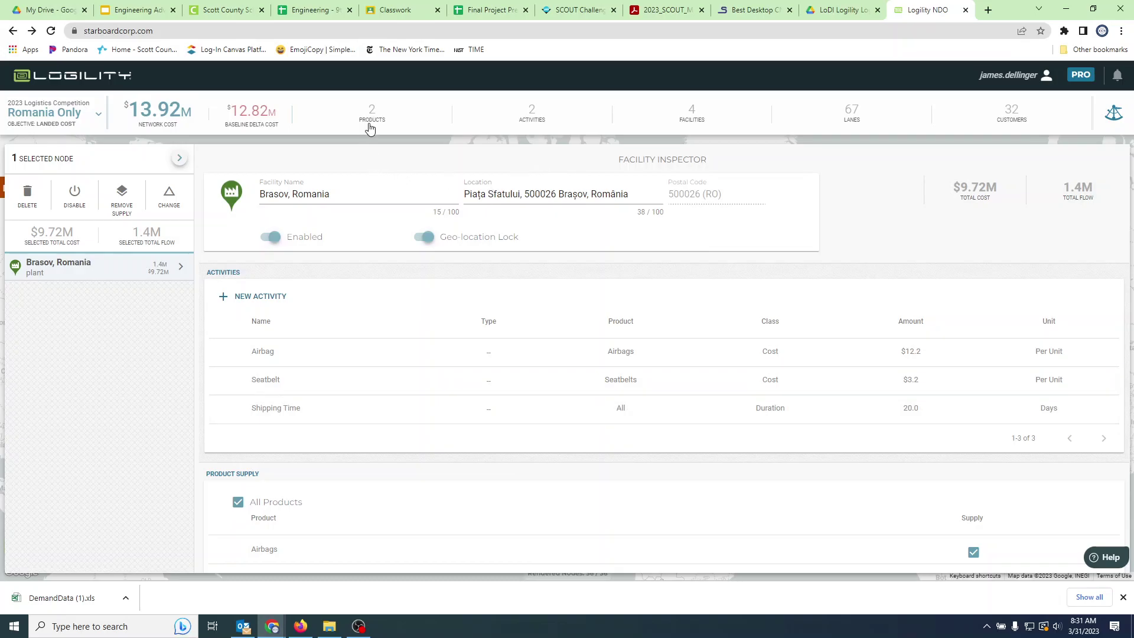
click(179, 161)
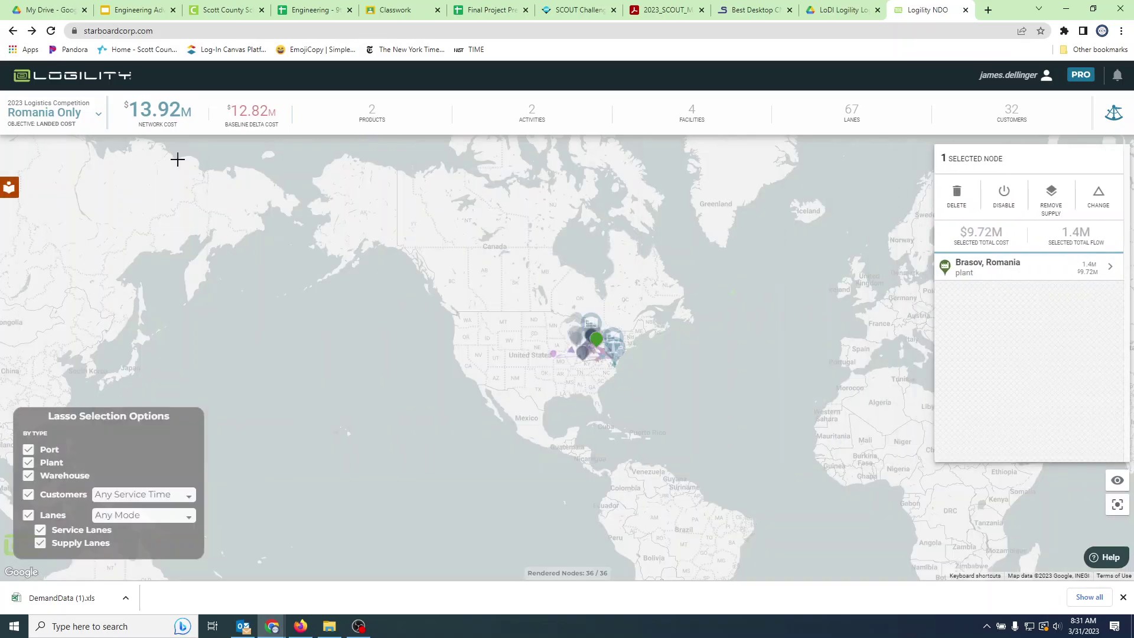
click(372, 311)
Review the Romania Only scenario's cost by activity, the costs by facility and the service facility flow by product
click(534, 118)
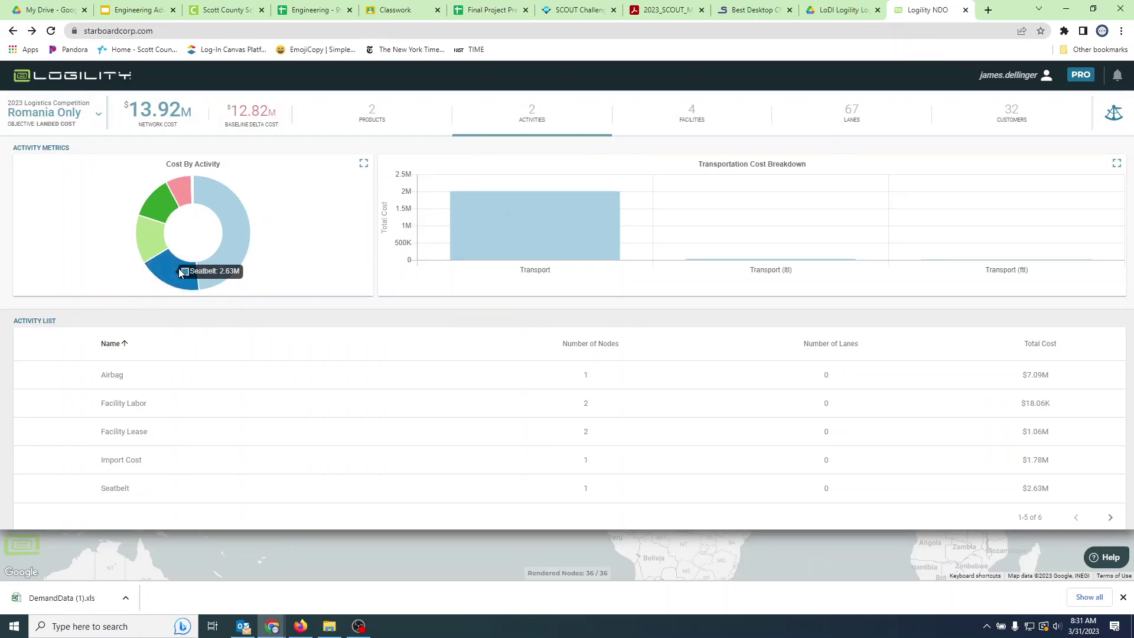
mouse_move(148, 243)
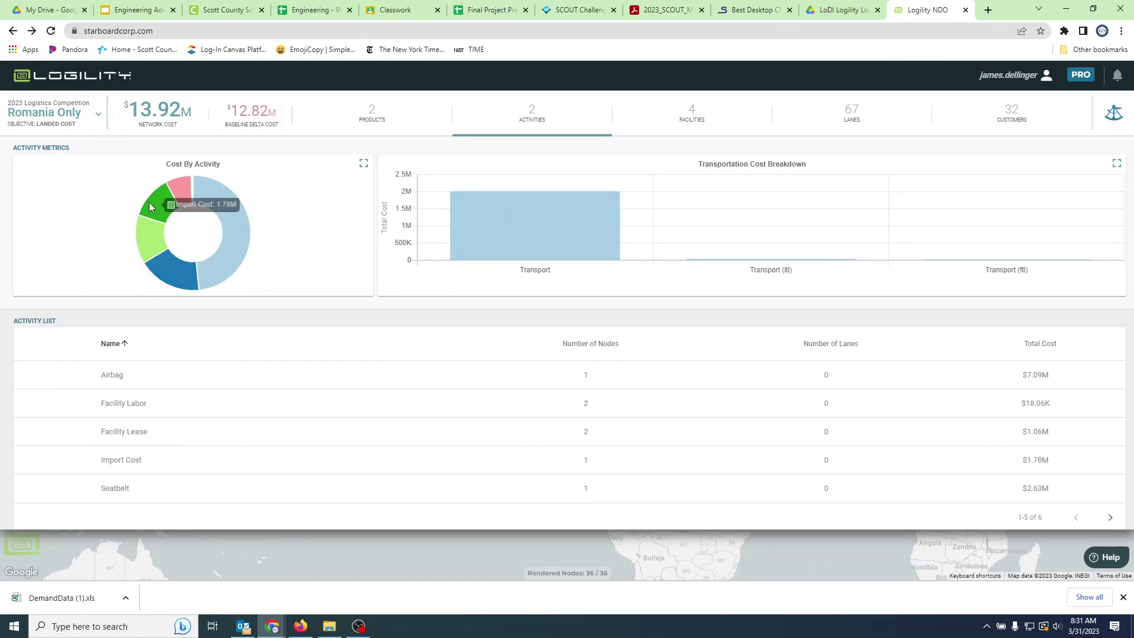
mouse_move(175, 192)
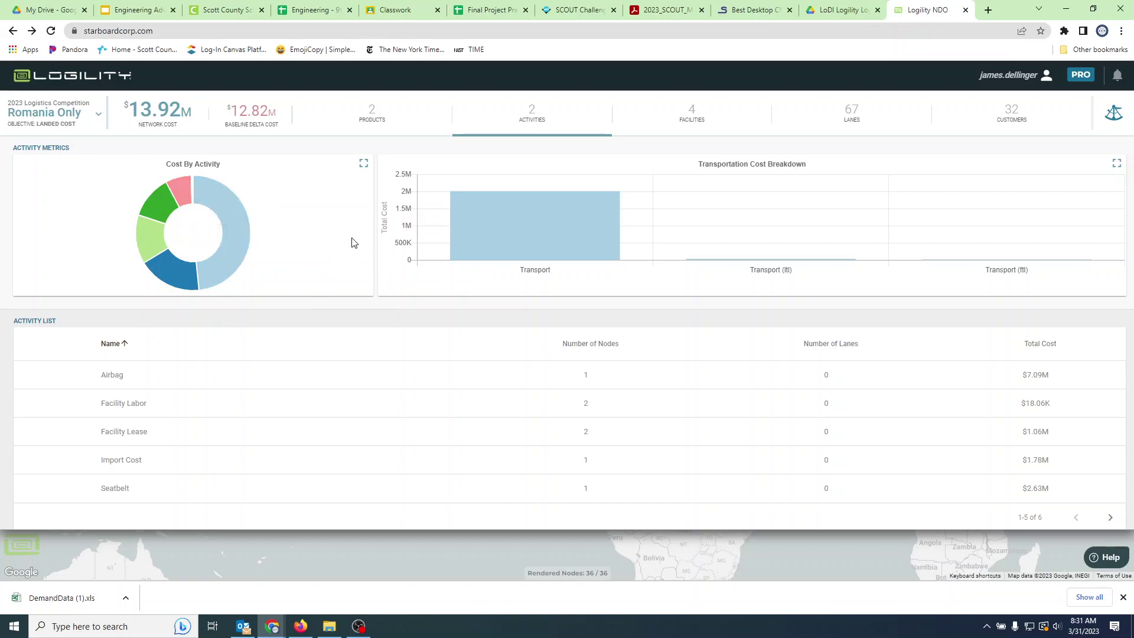
click(691, 114)
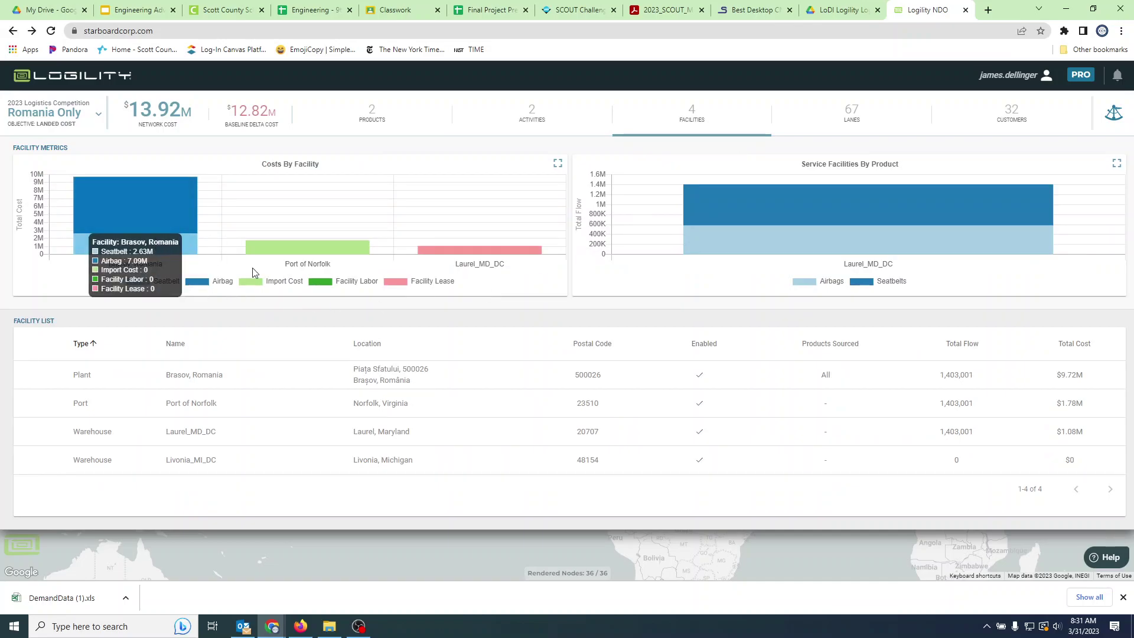
mouse_move(794, 216)
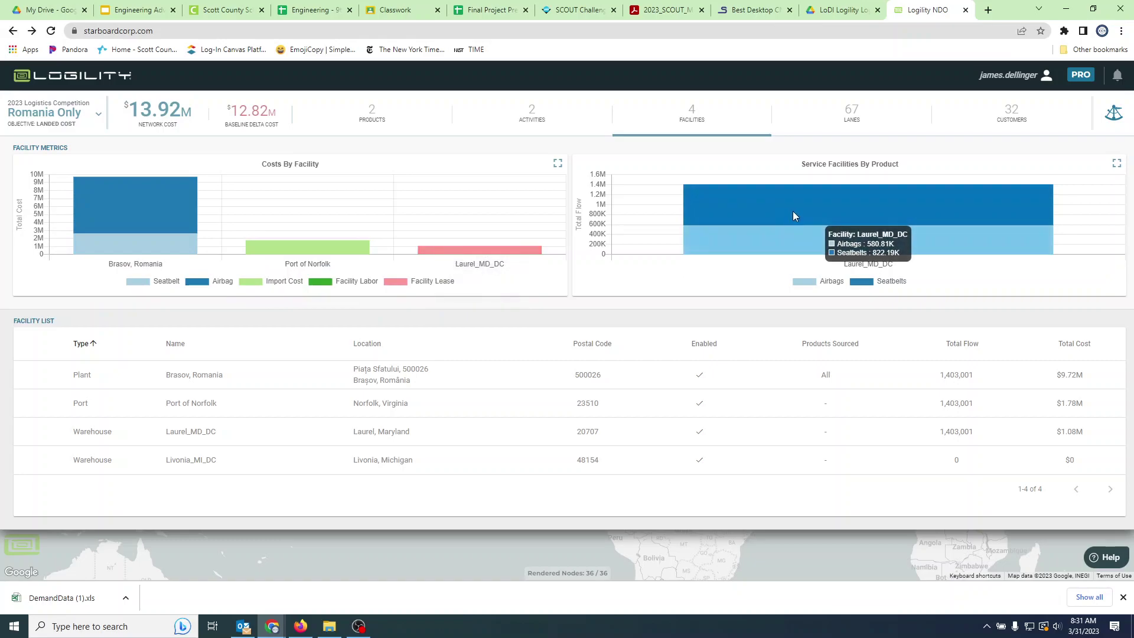
Review the Romania Only scenario's lane and customer metrics, and return to the map
click(859, 119)
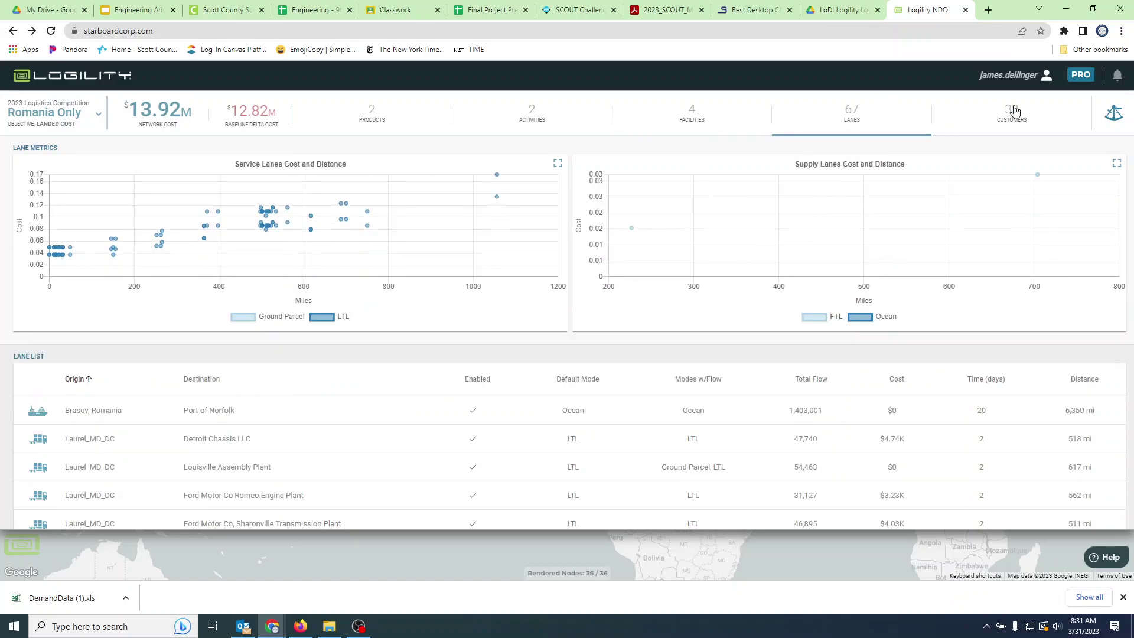
click(998, 112)
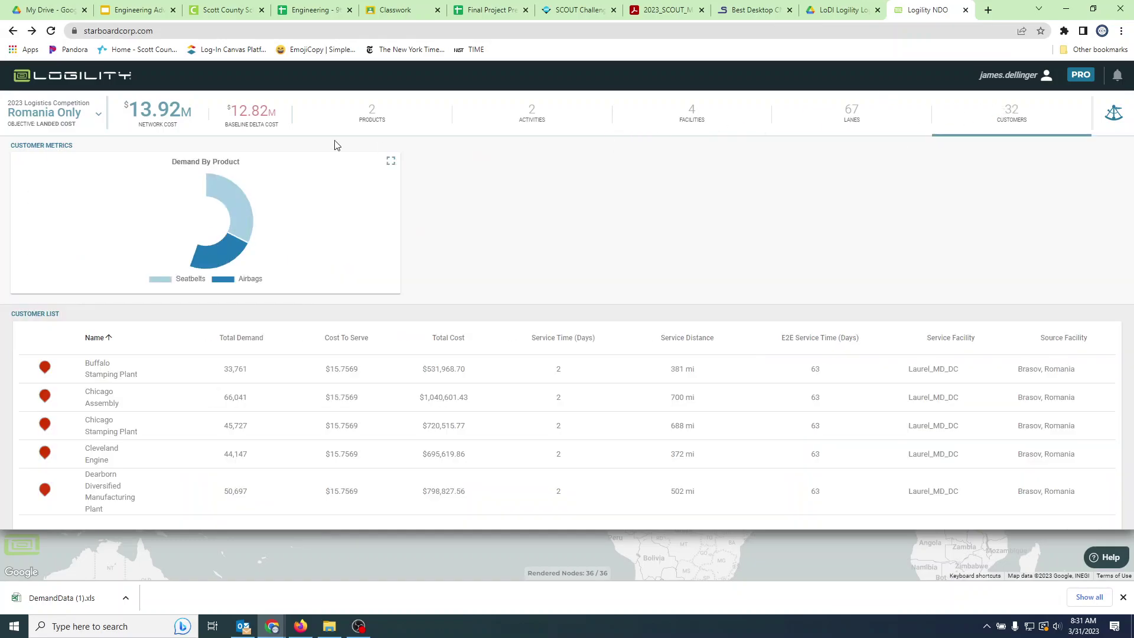
click(516, 555)
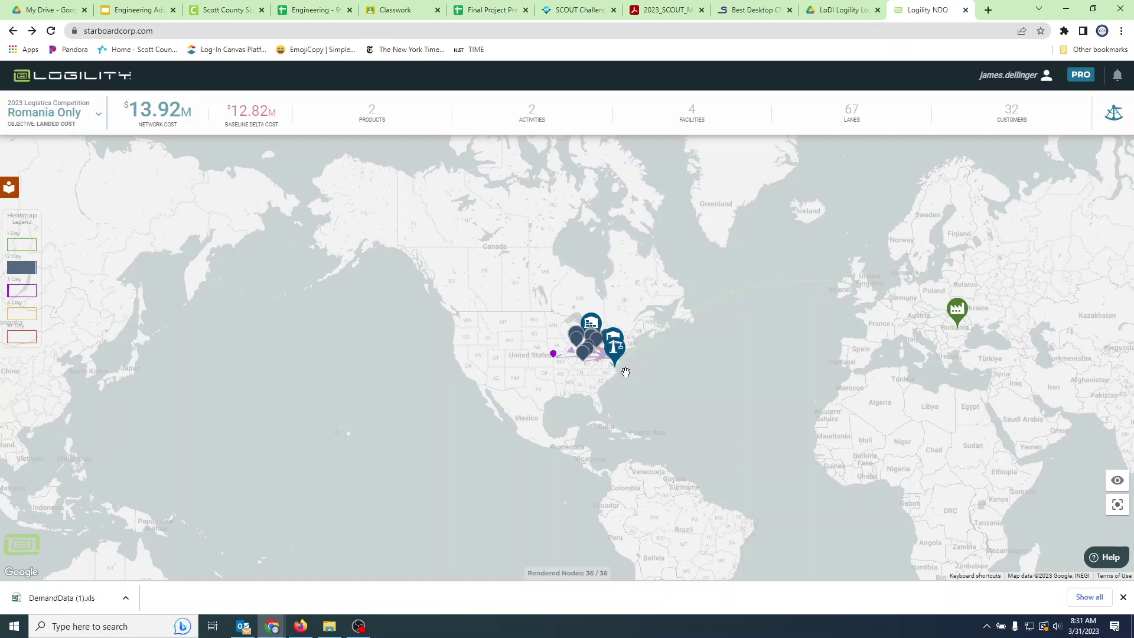
Examine the Romania Only lanes between the Port of Norfolk, the warehouses and the customers in the eastern United States
scroll(585, 359, up, 5)
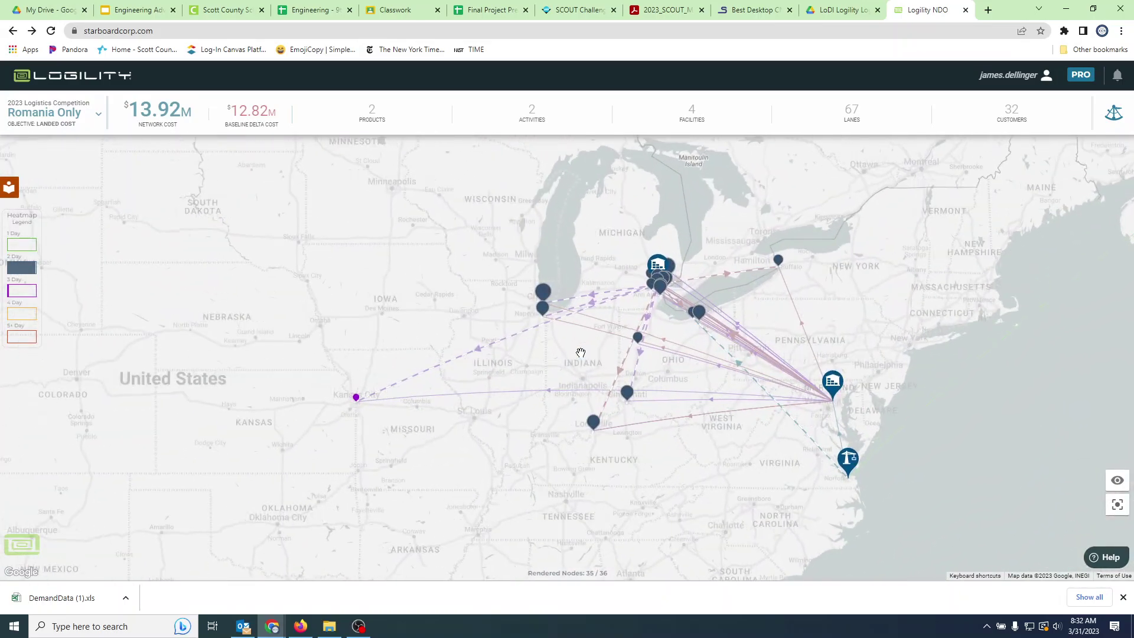
scroll(581, 353, down, 3)
scroll(651, 353, down, 3)
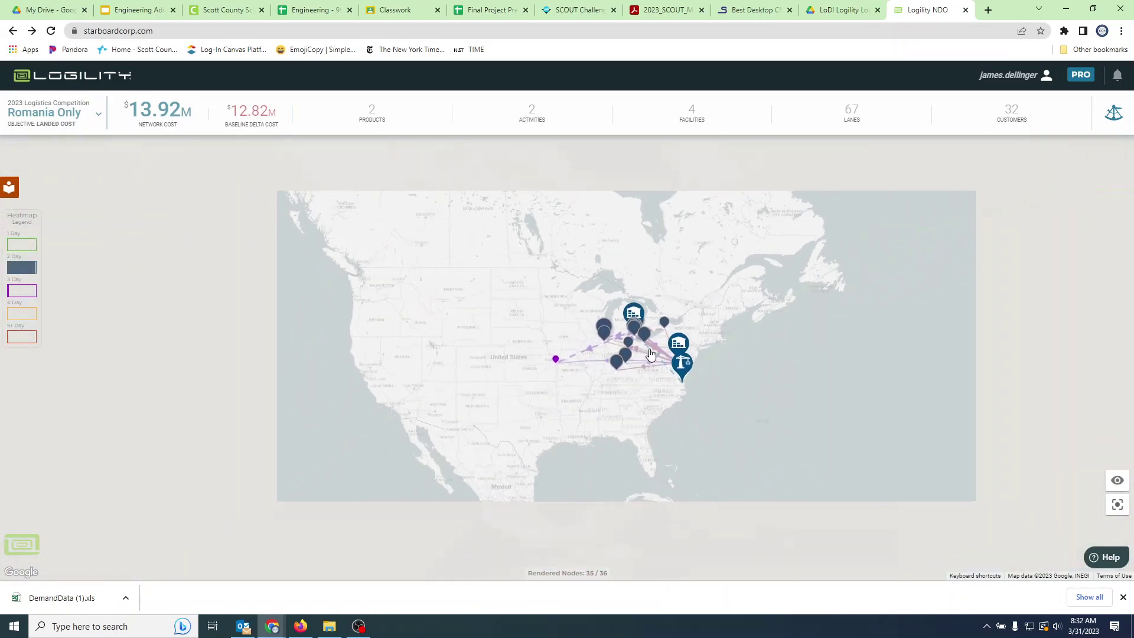
Switch to the China Only scenario and view its network across the United States
click(98, 119)
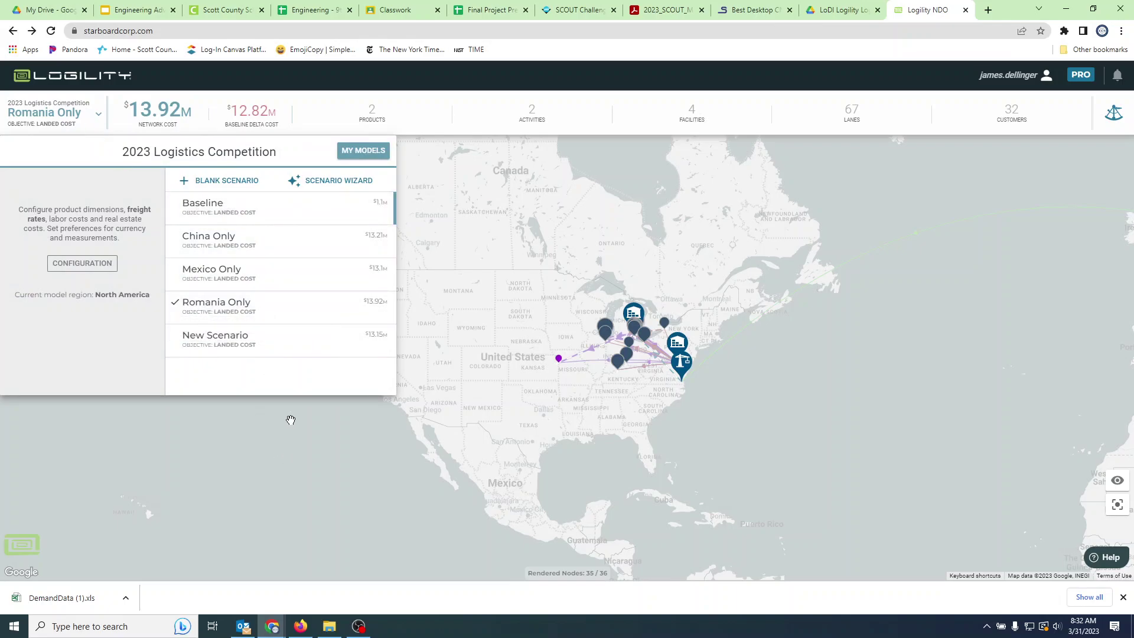
click(287, 246)
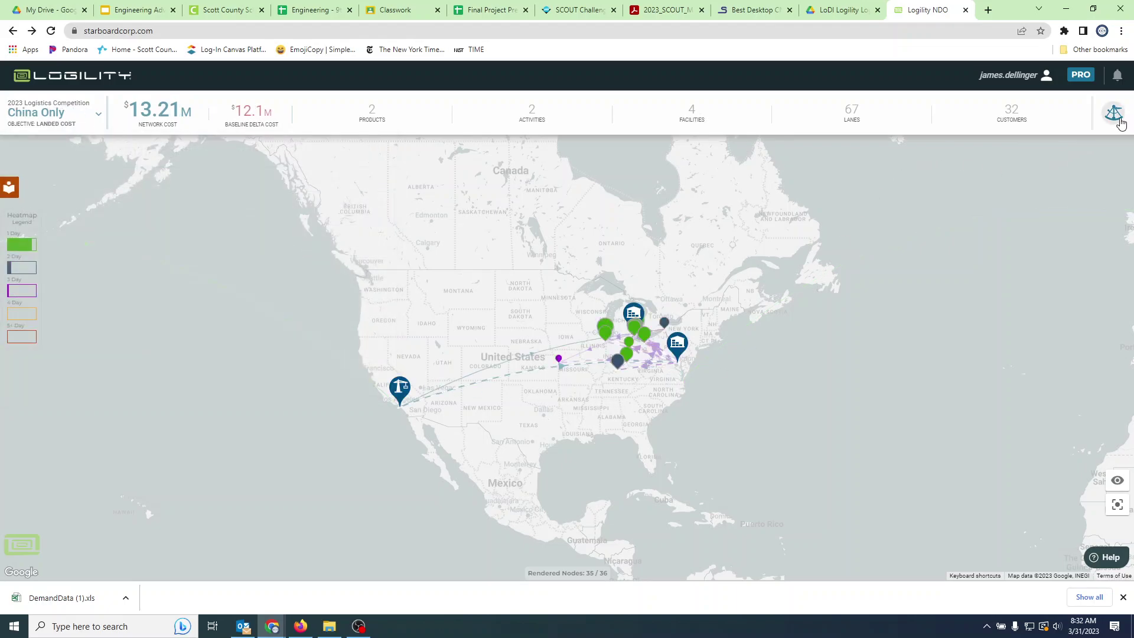
scroll(587, 372, up, 1)
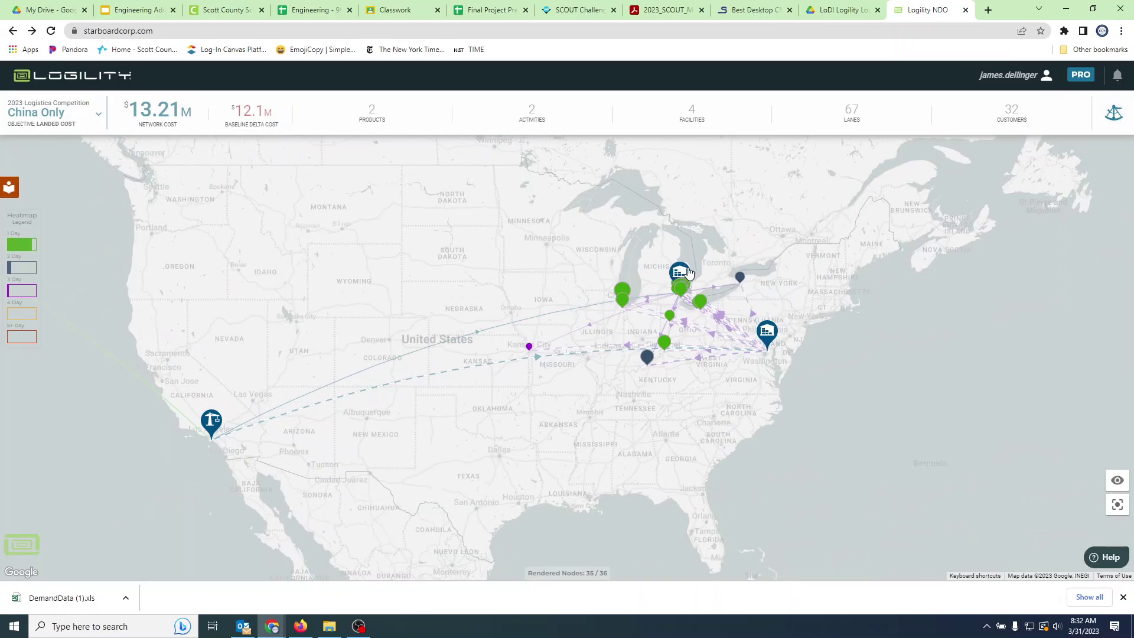
Review the service role and optimization metric options, and solve the China Only scenario for Warehouse, Landed Cost and the Current service mode
click(1118, 117)
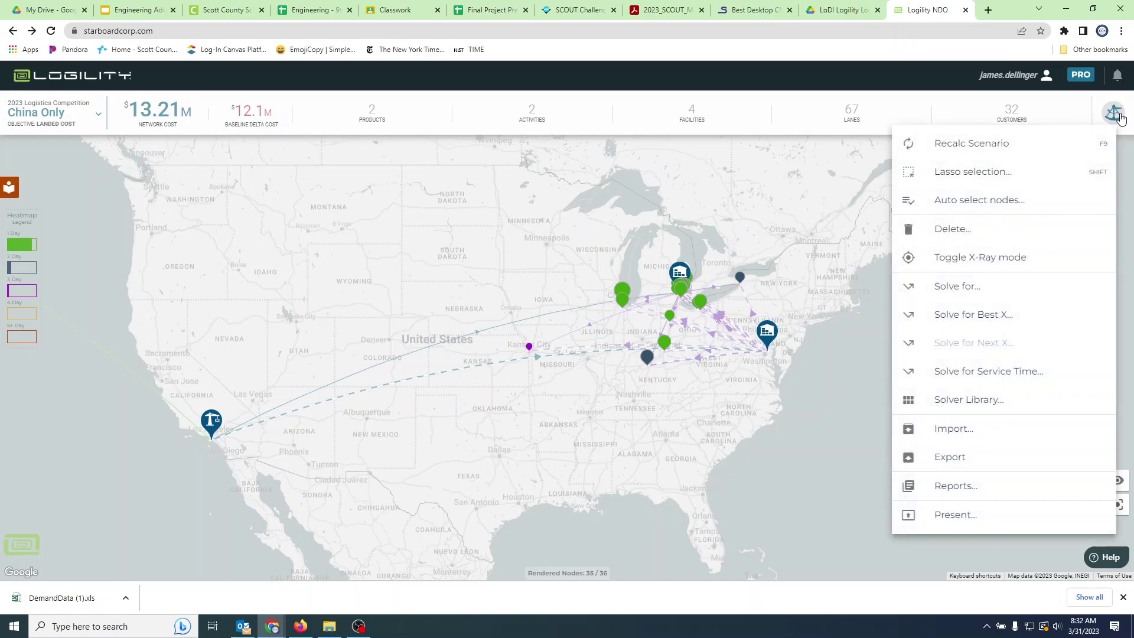
click(975, 294)
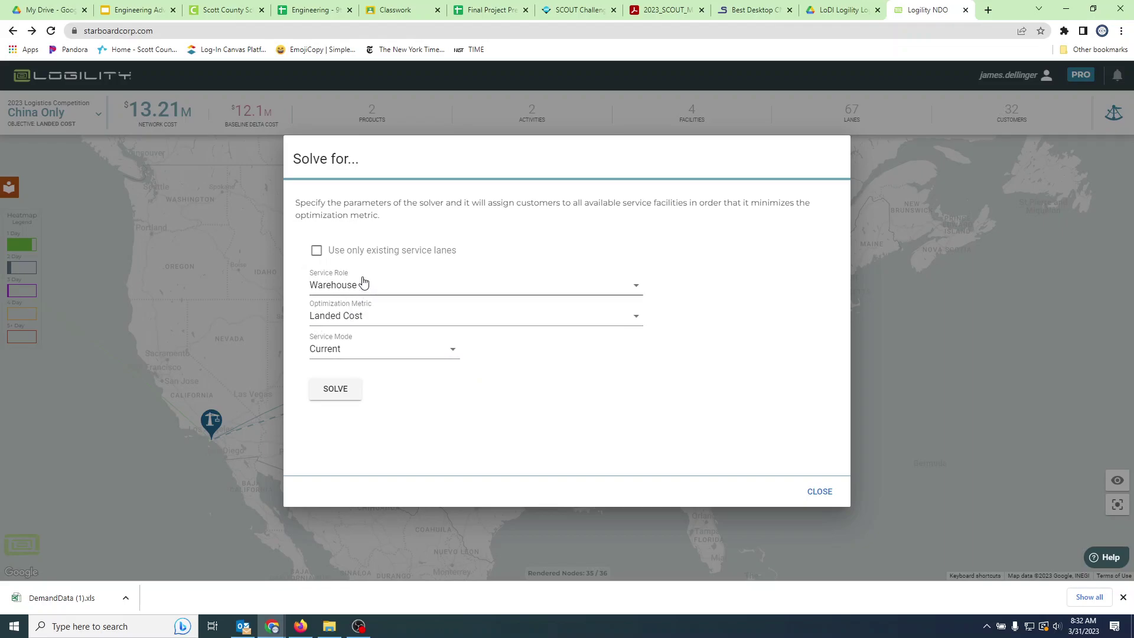
click(448, 289)
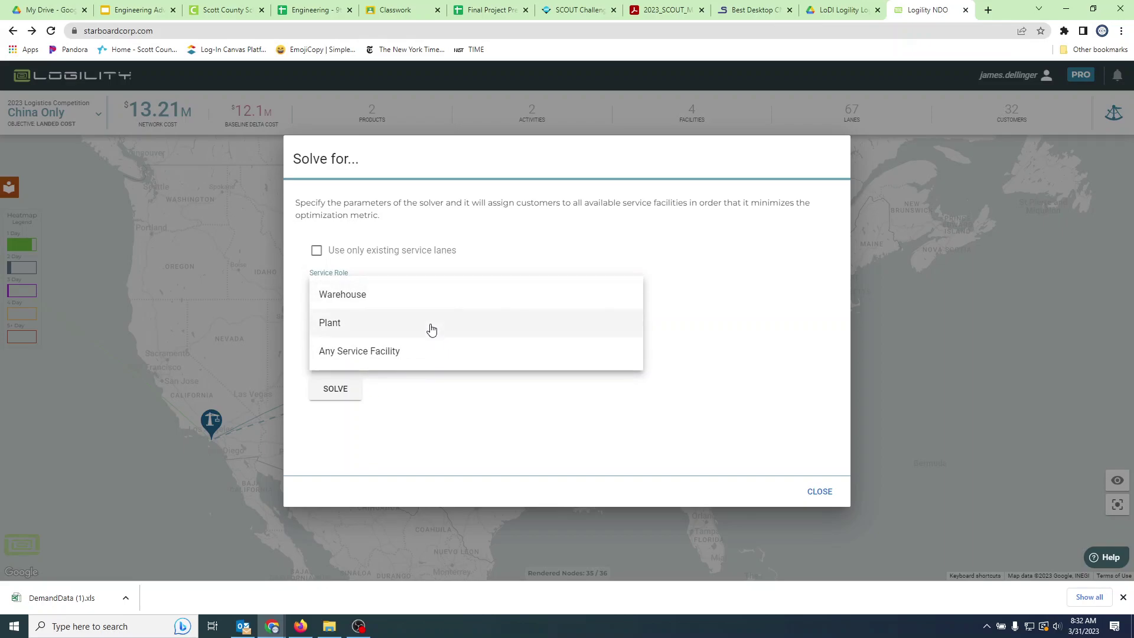
click(725, 294)
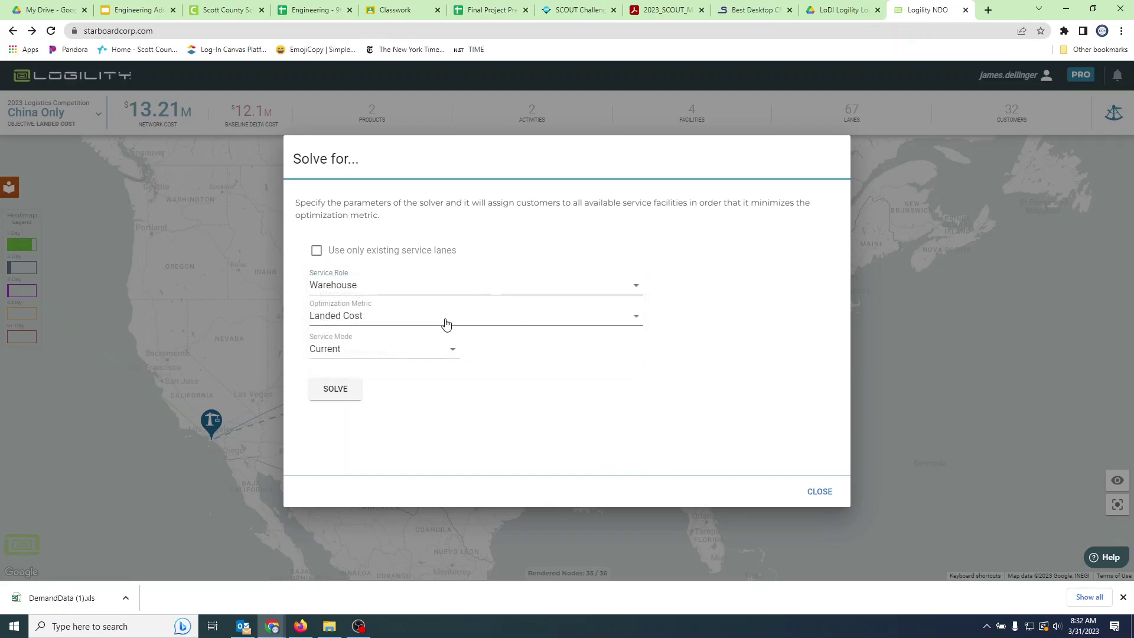
click(423, 321)
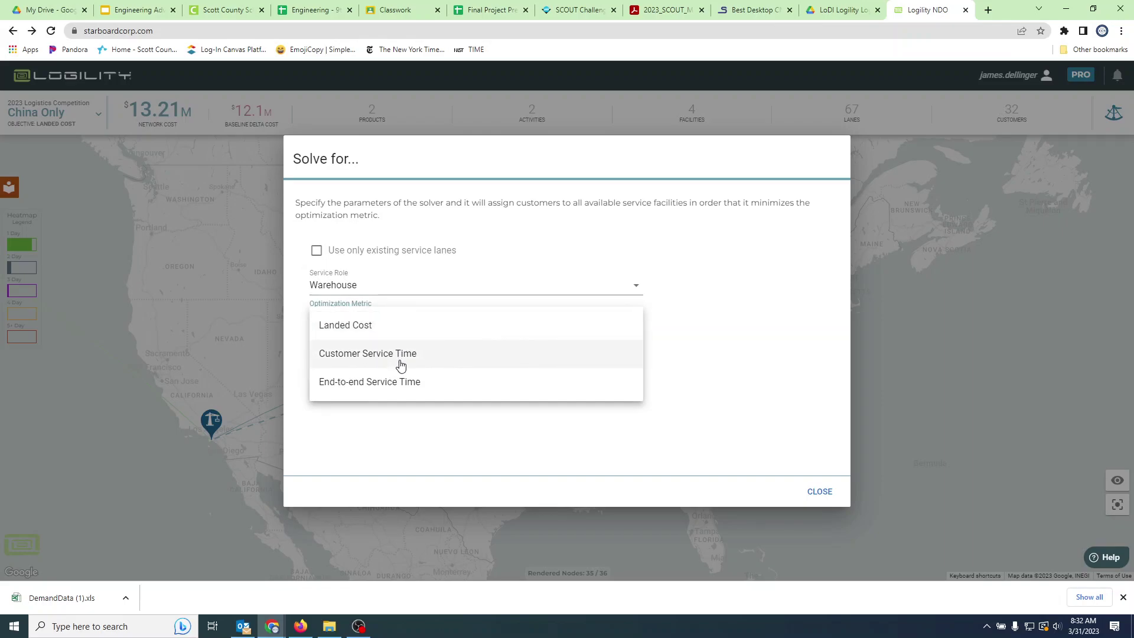
click(730, 328)
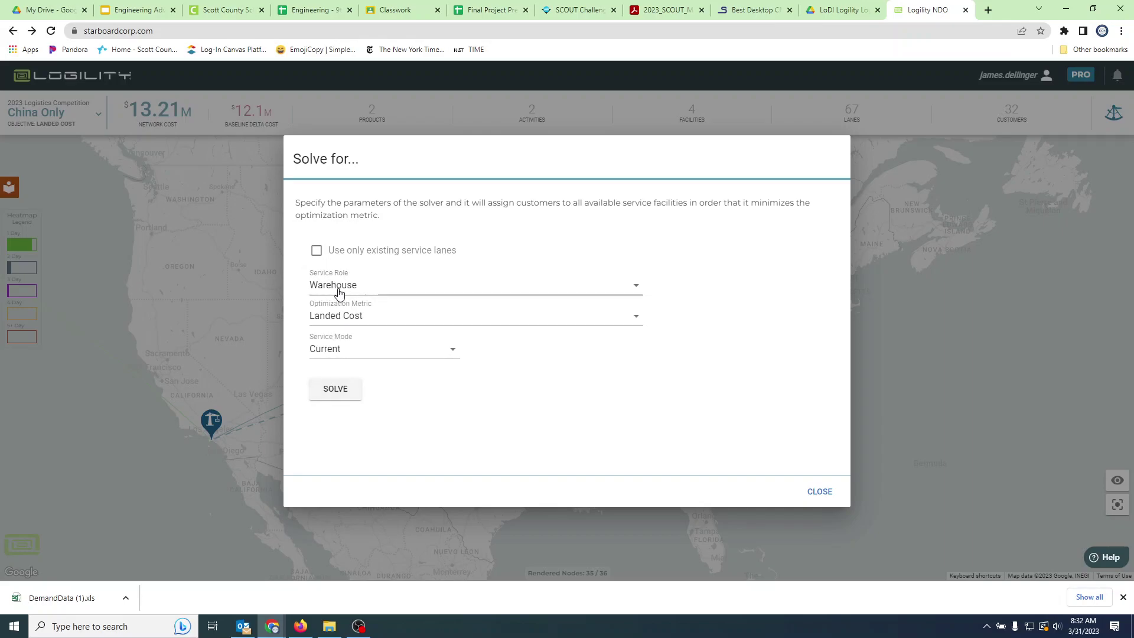
click(341, 394)
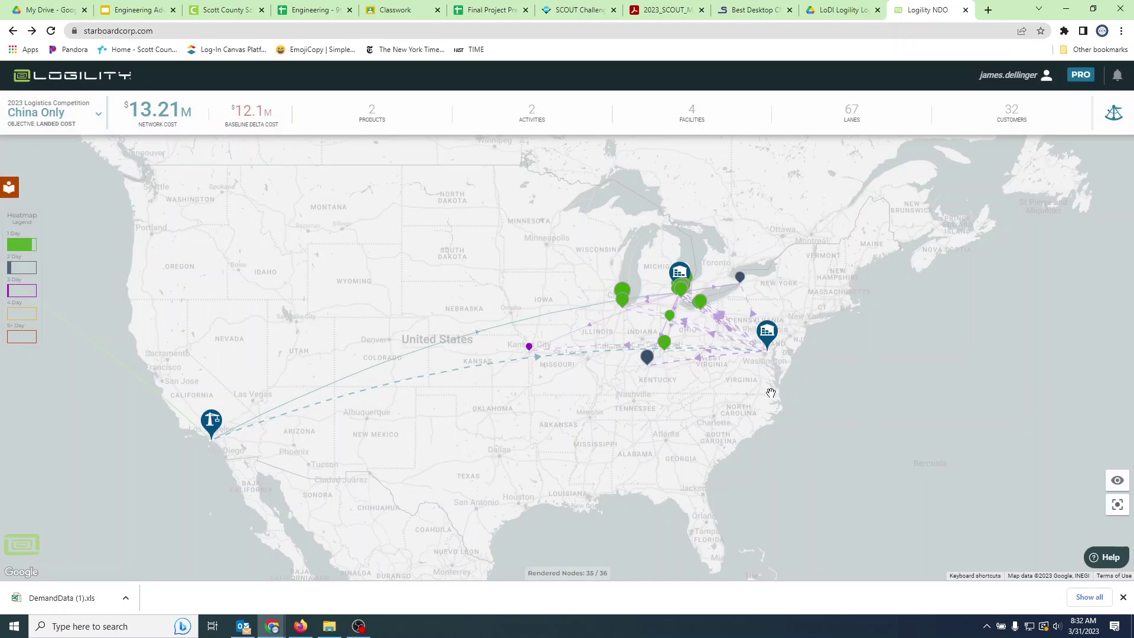
Solve the China Only scenario for the Warehouse service role, the Customer Service Time metric and the Current service mode
scroll(688, 320, up, 3)
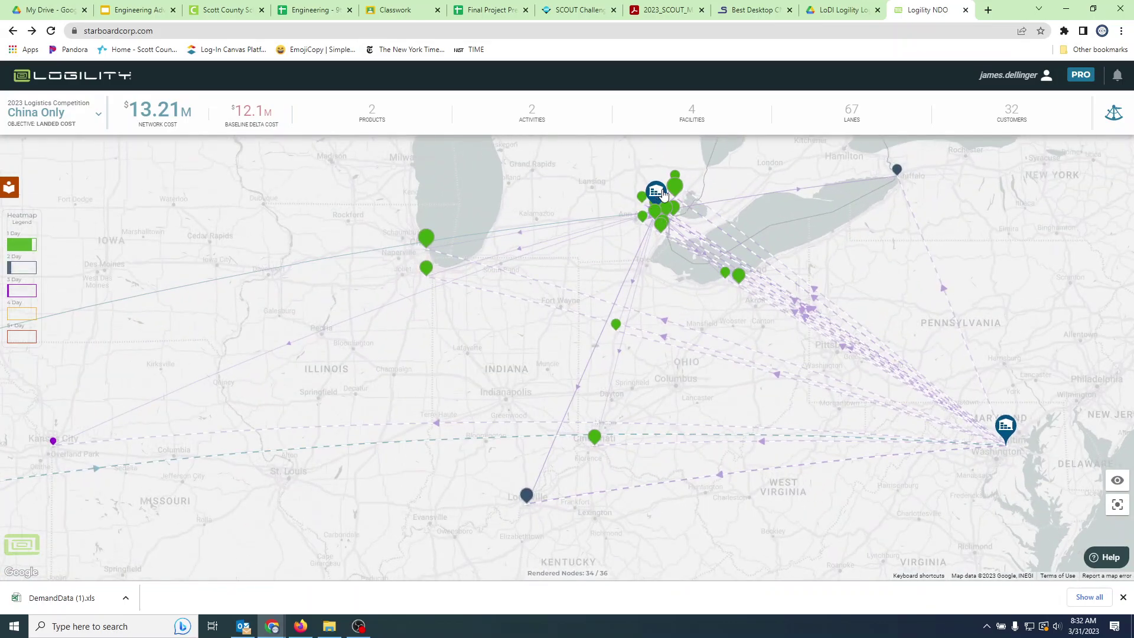
click(1114, 113)
click(957, 286)
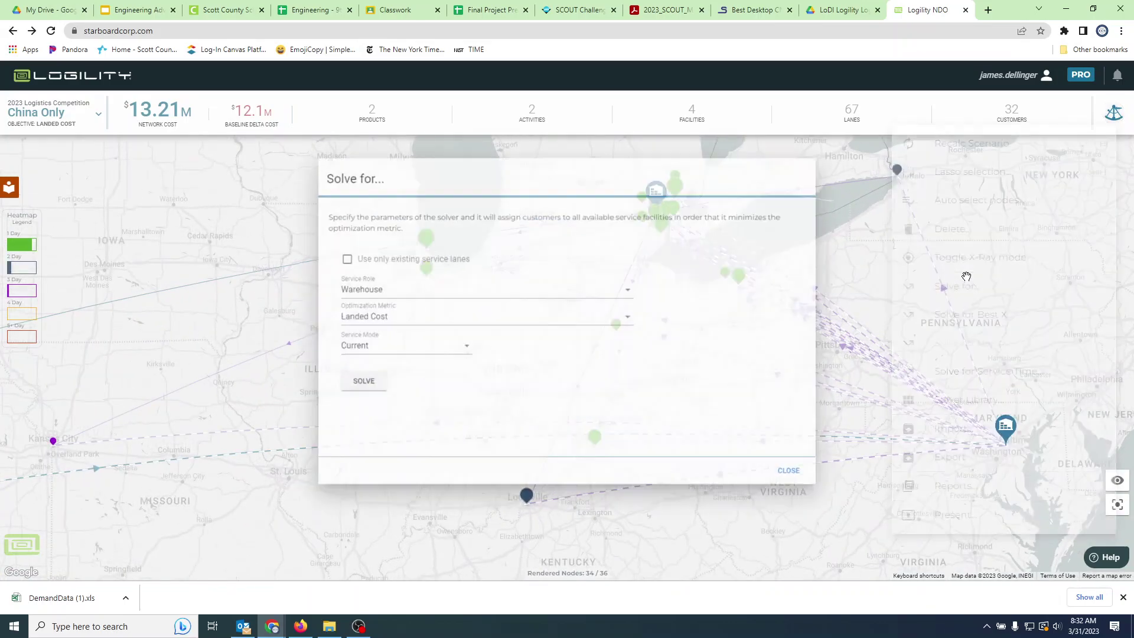
click(397, 288)
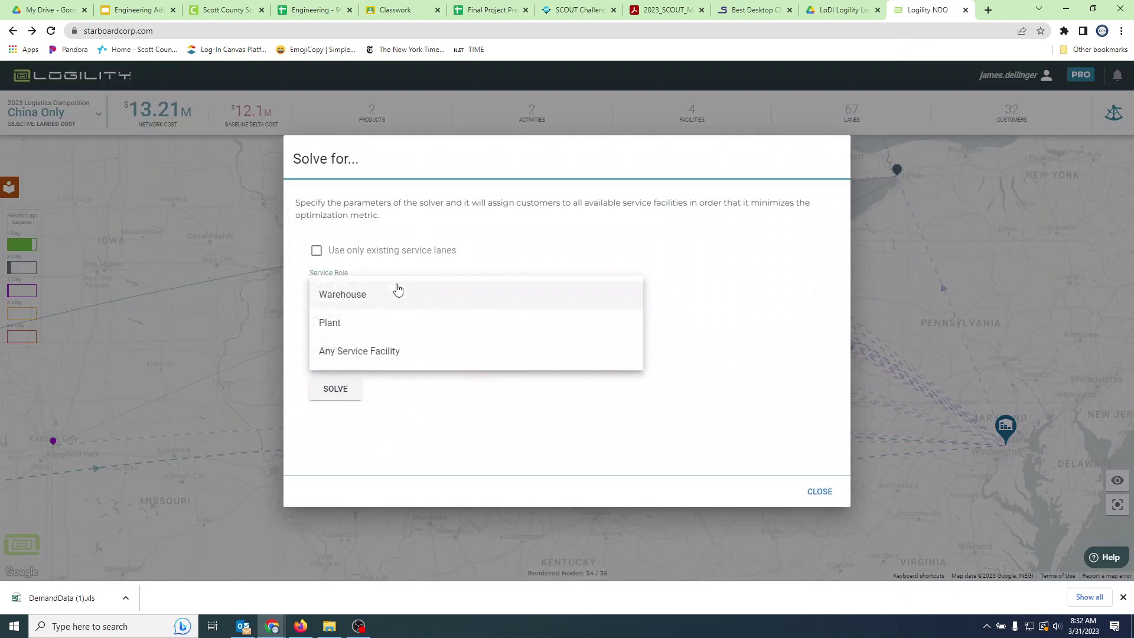
click(397, 289)
click(399, 317)
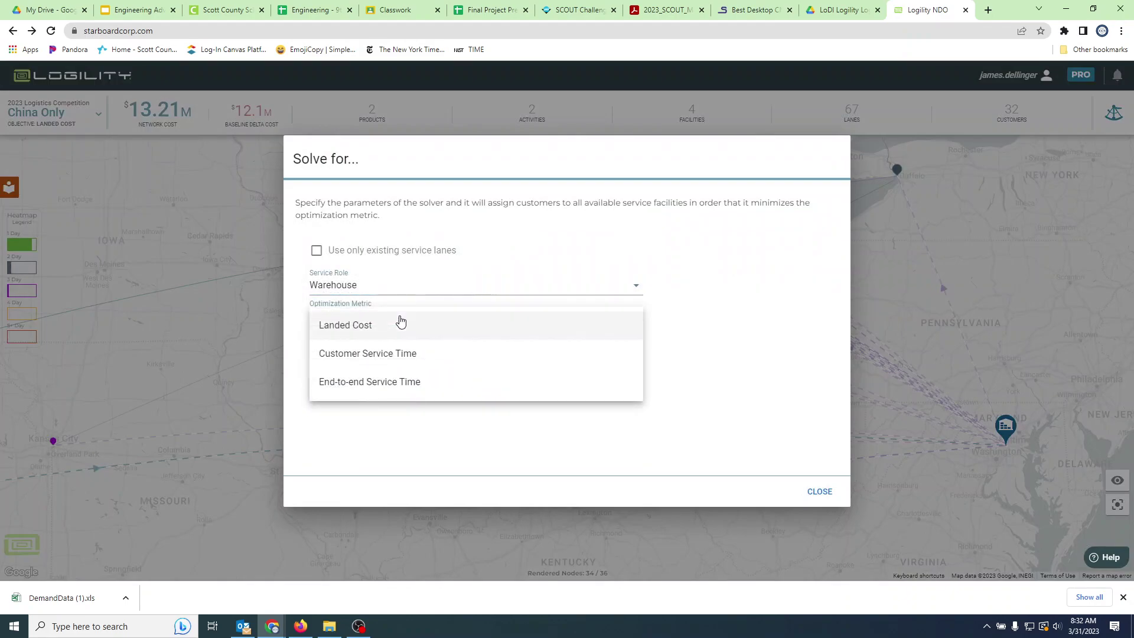
click(382, 357)
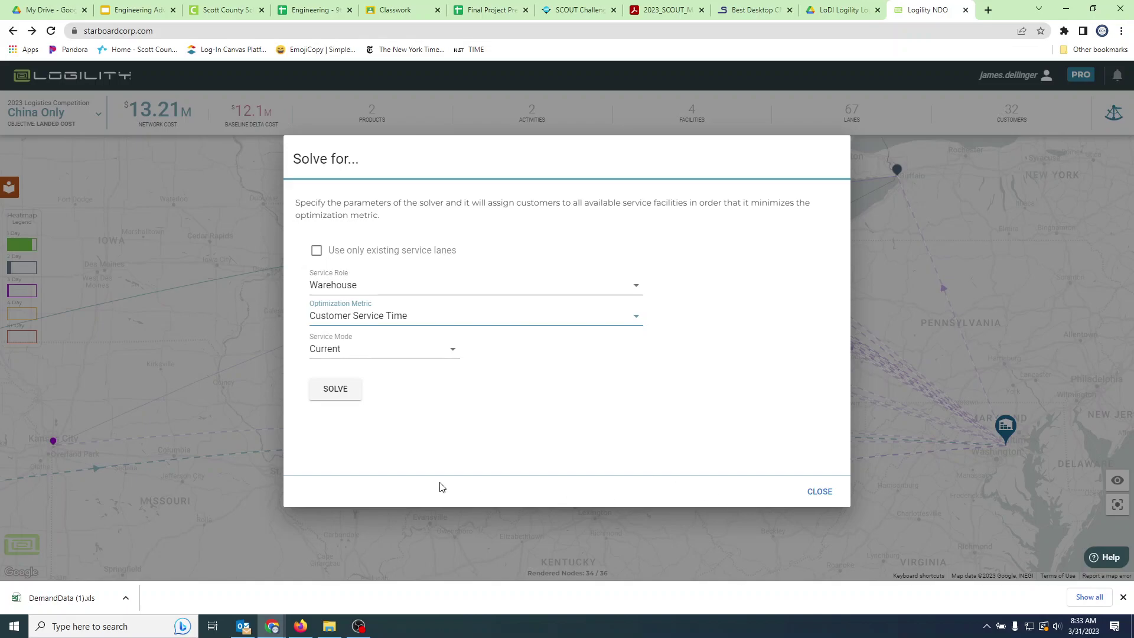
click(347, 397)
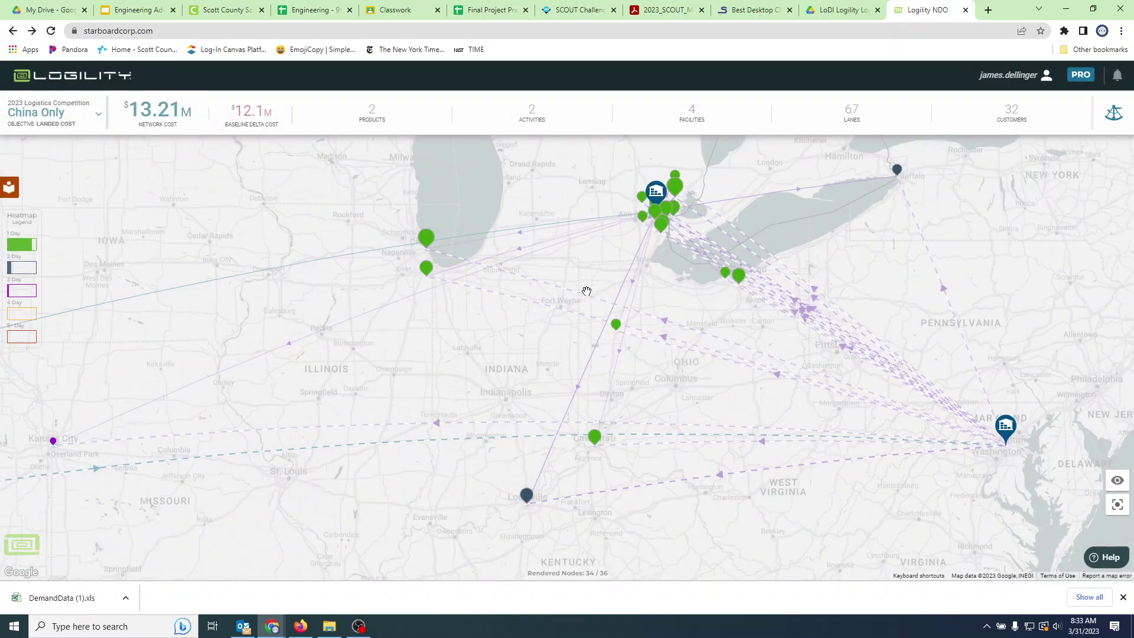
Examine the China Only lanes across the United States, and switch to the Romania Only scenario's network in the eastern states
scroll(606, 317, down, 3)
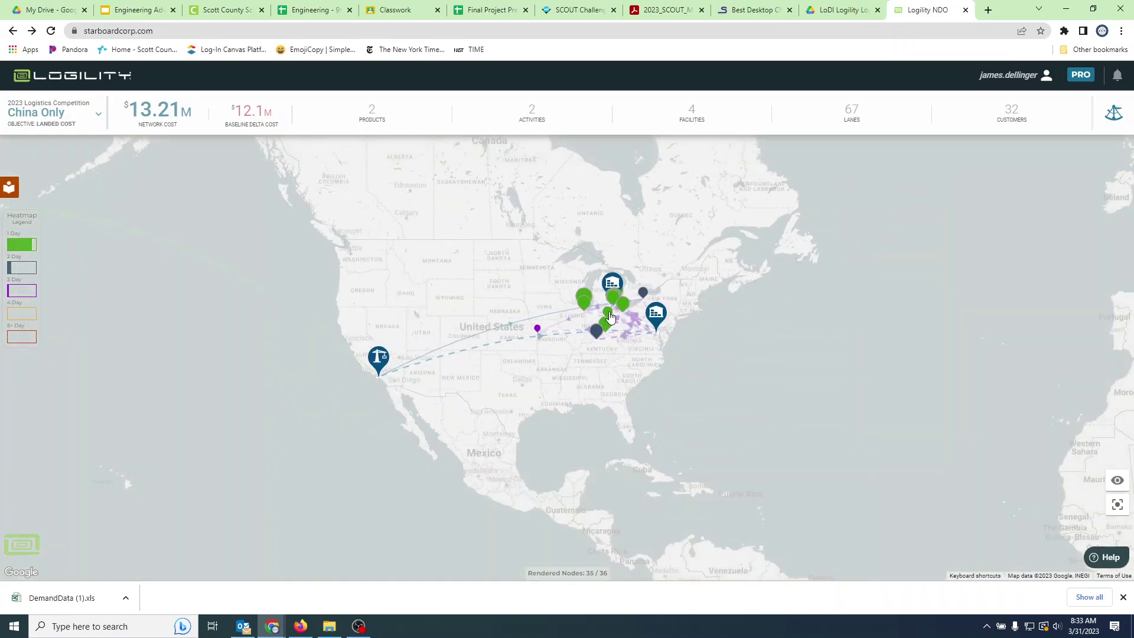
scroll(612, 319, up, 2)
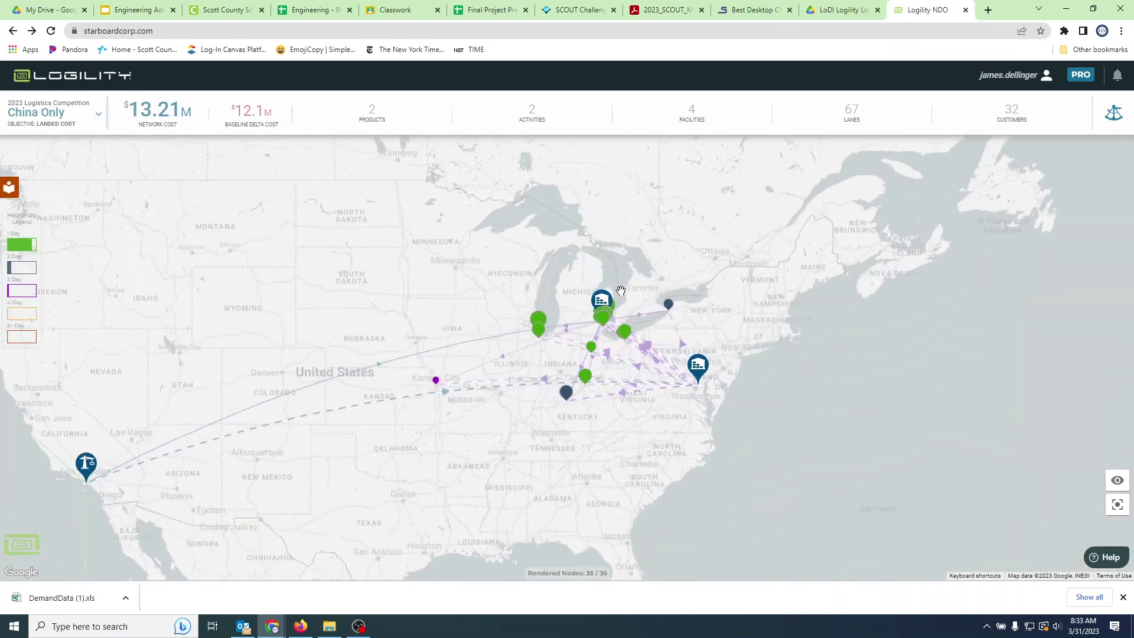
drag(622, 390, 716, 285)
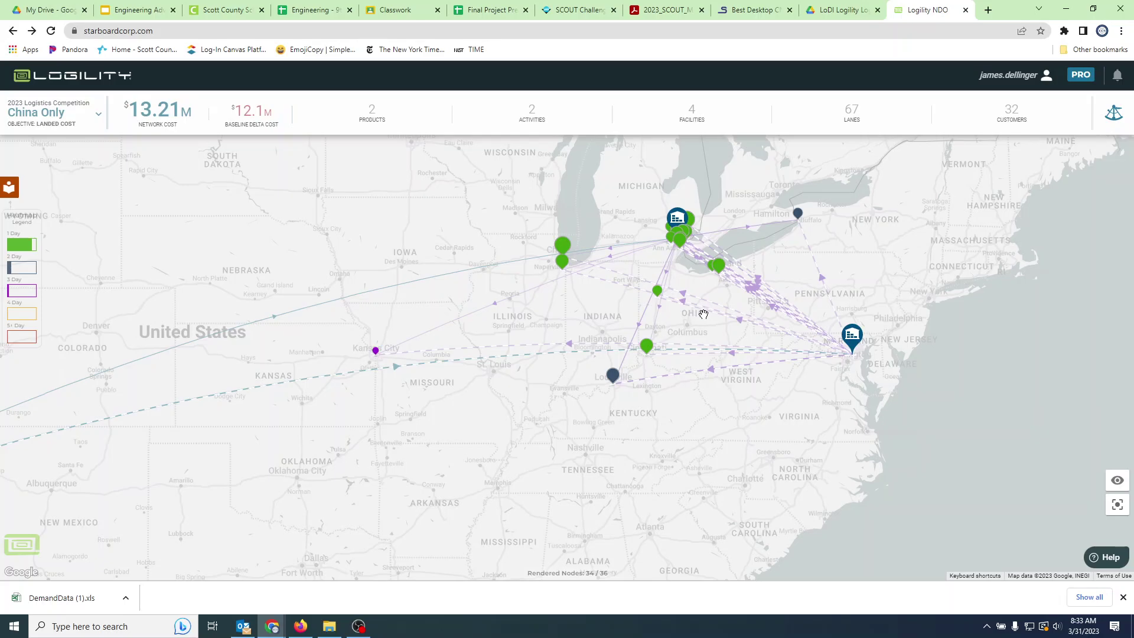
scroll(708, 317, down, 3)
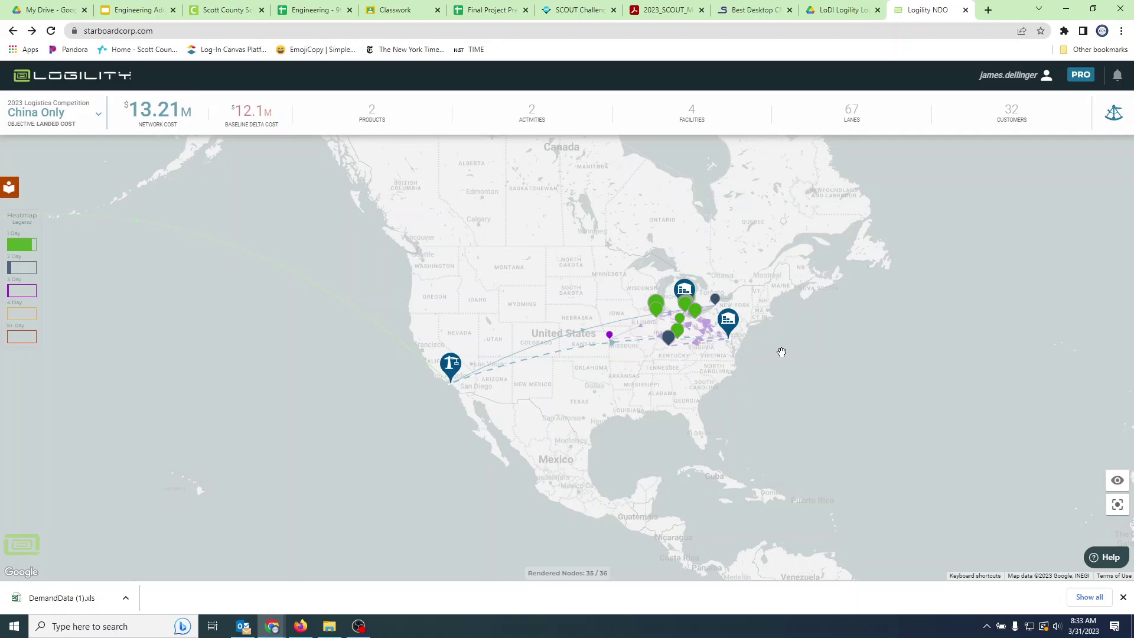
scroll(761, 351, up, 2)
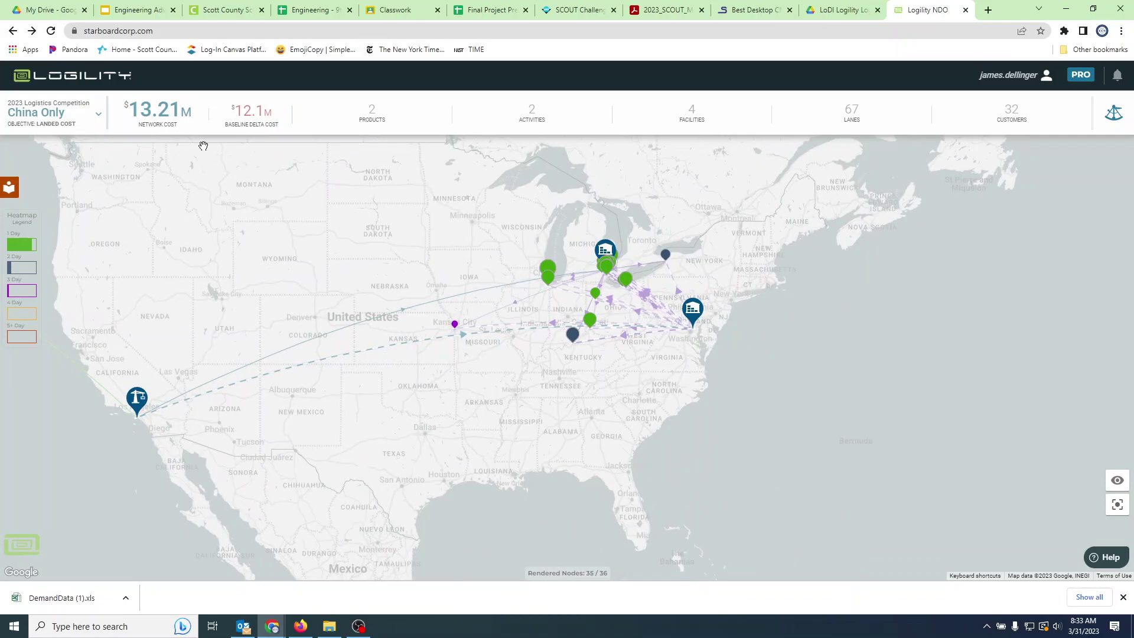
click(66, 115)
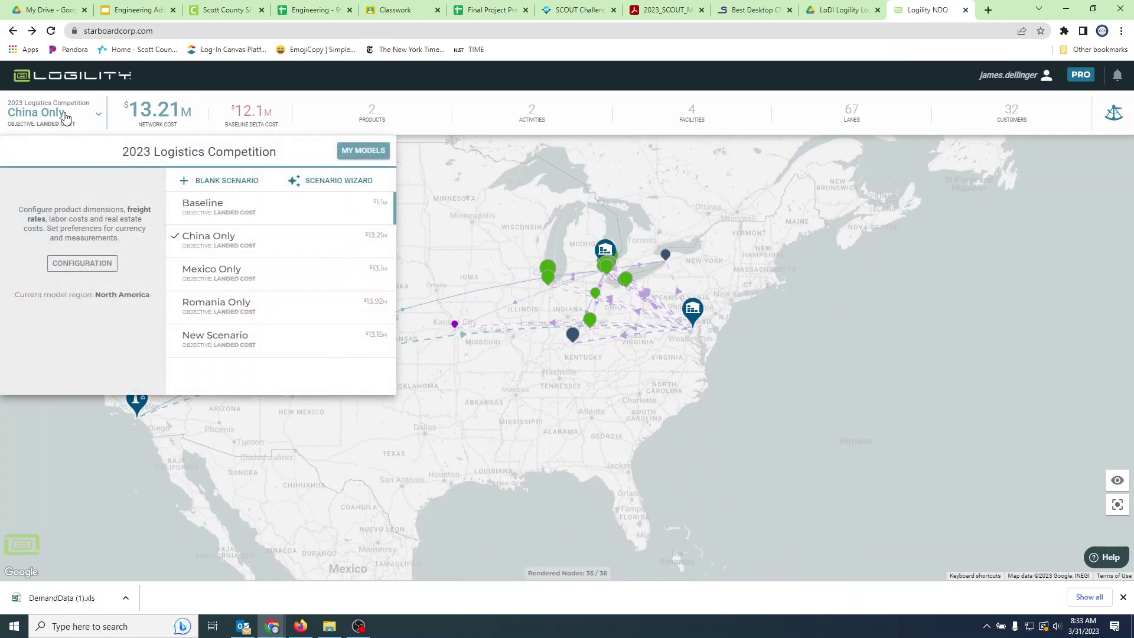
click(246, 311)
scroll(633, 329, up, 2)
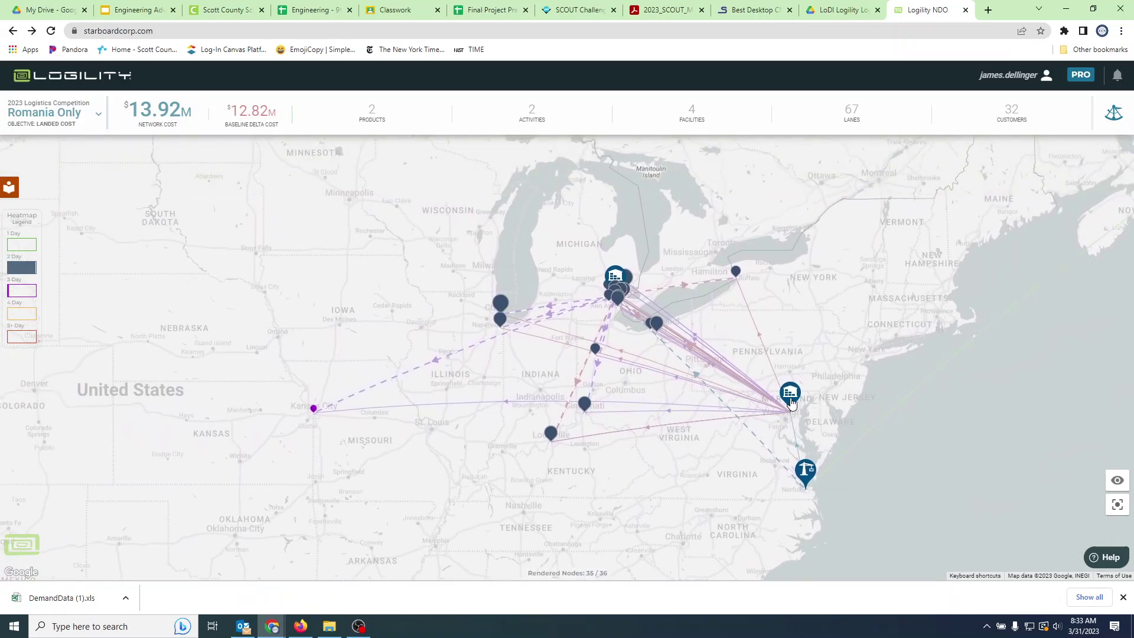
mouse_move(791, 404)
Review the service role and optimization metric options of Solve for Best X for Romania Only, and close it without solving
click(1113, 113)
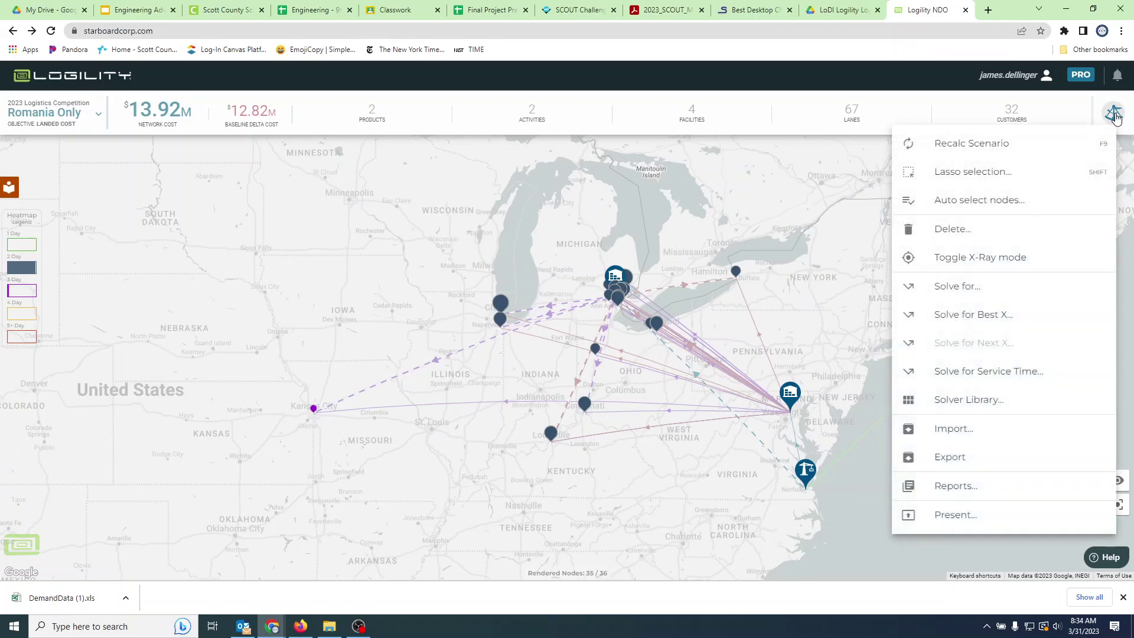
click(967, 321)
click(476, 338)
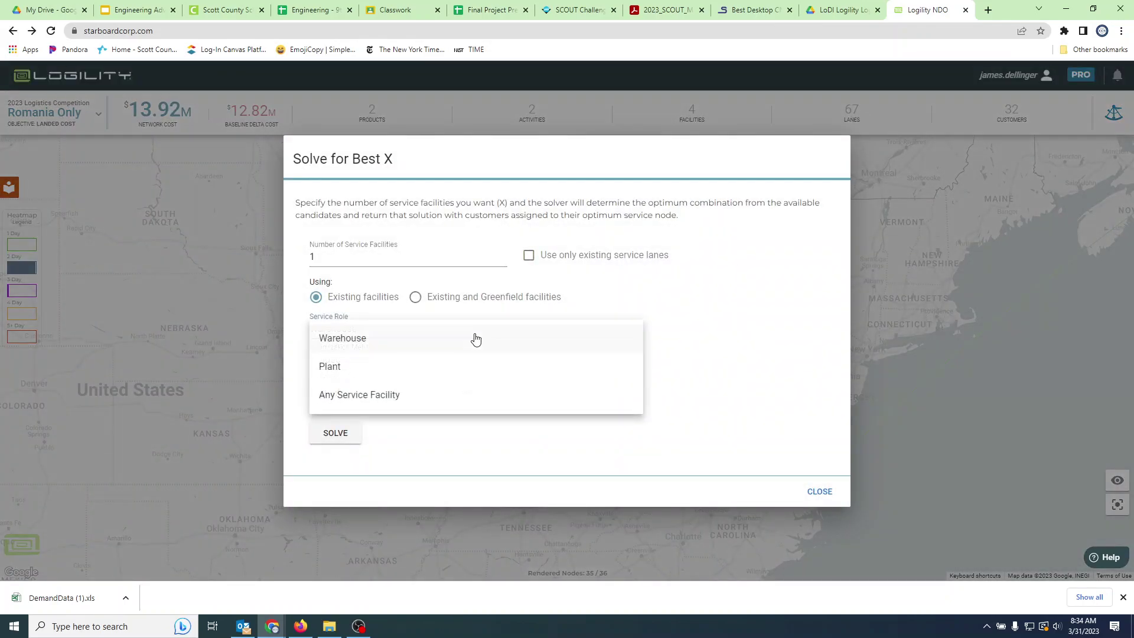
click(476, 338)
click(474, 338)
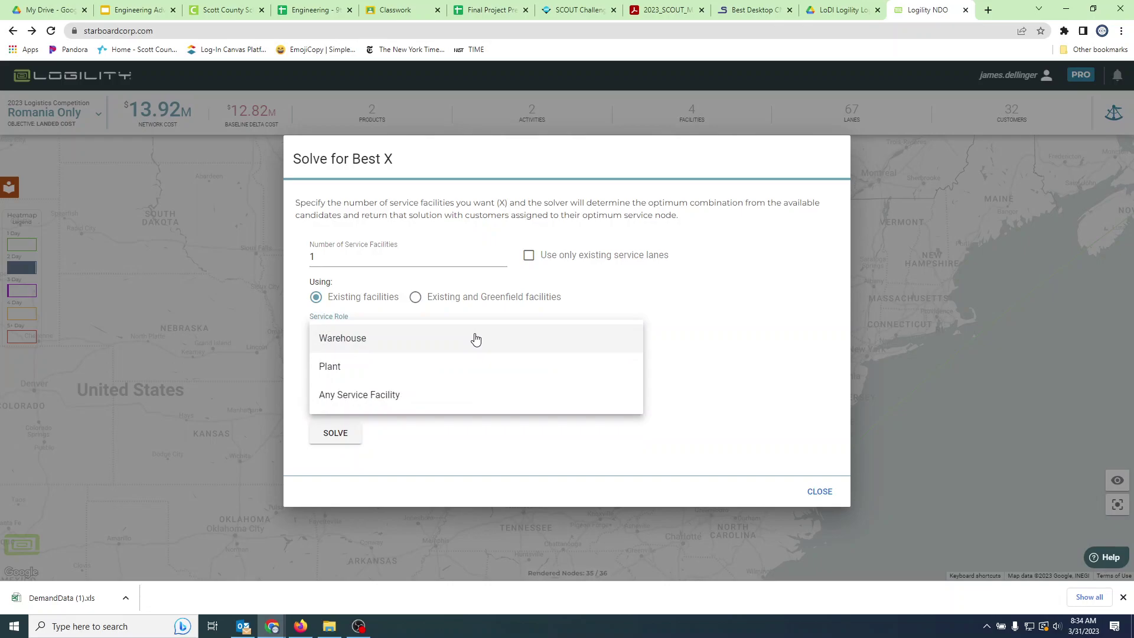
click(699, 319)
click(409, 362)
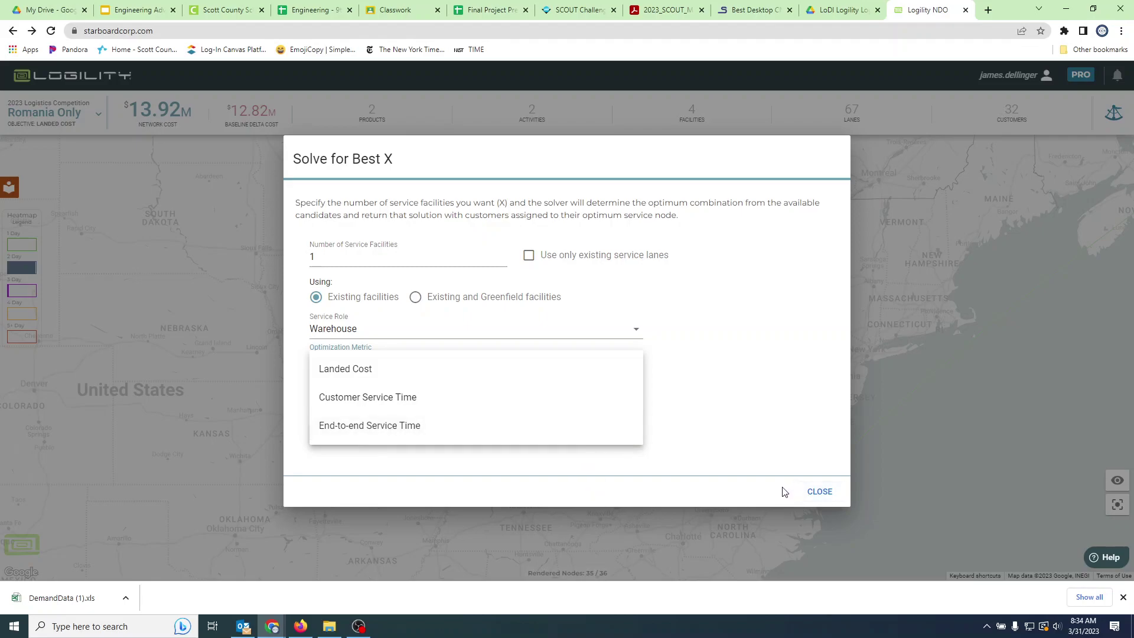
click(826, 494)
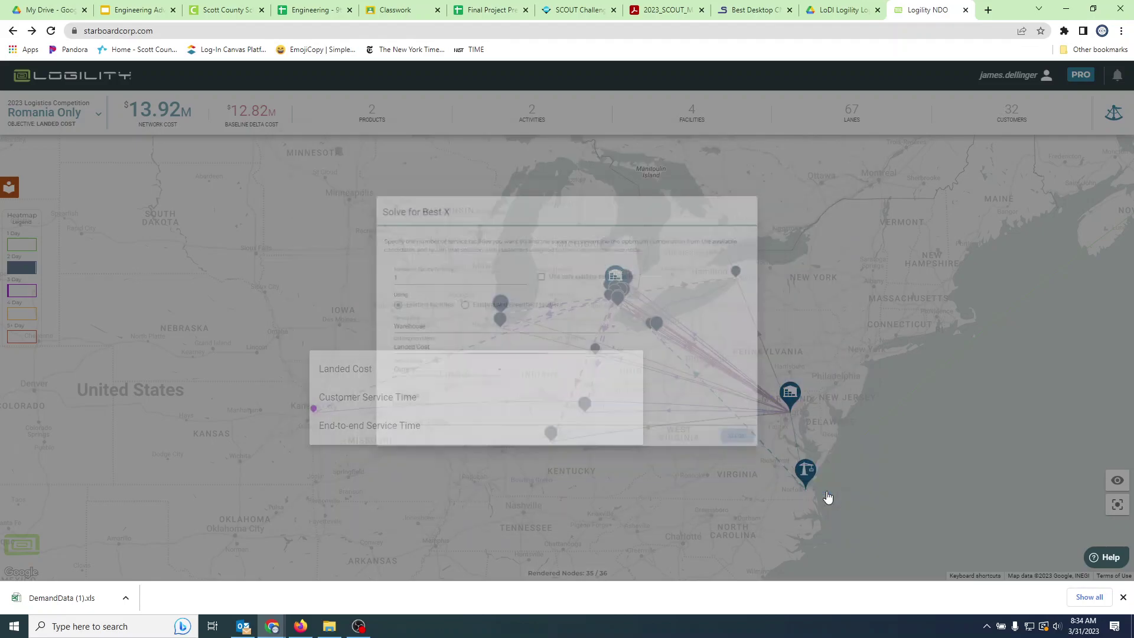
scroll(697, 460, down, 2)
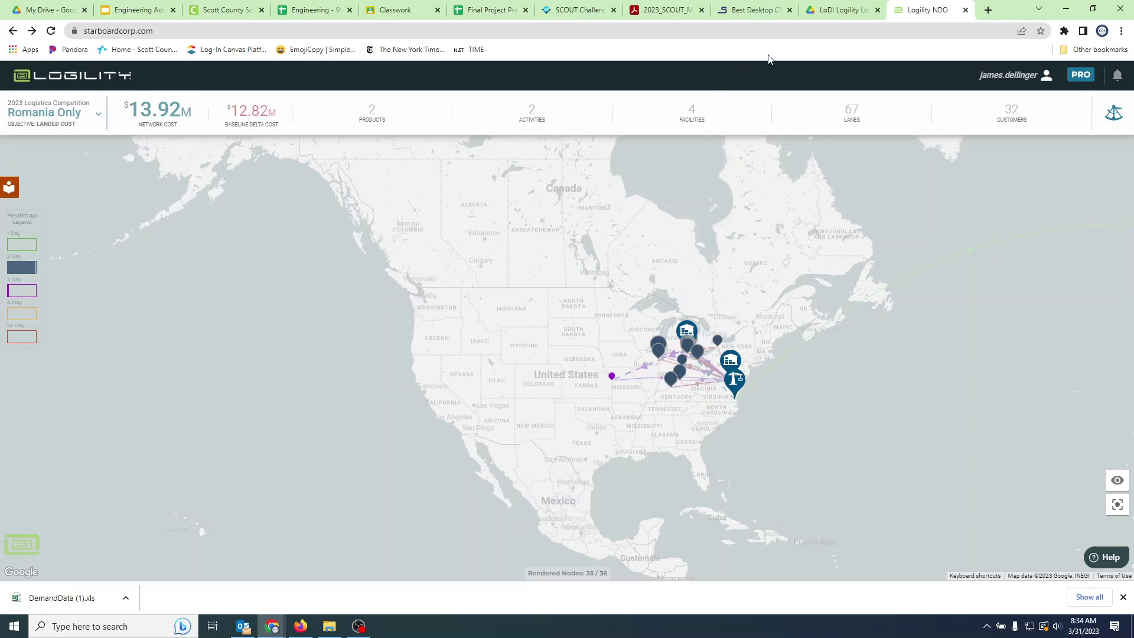
Switch to the competition guide PDF and read the project tasks on performance metrics and scenarios, and the project deliverables
click(839, 10)
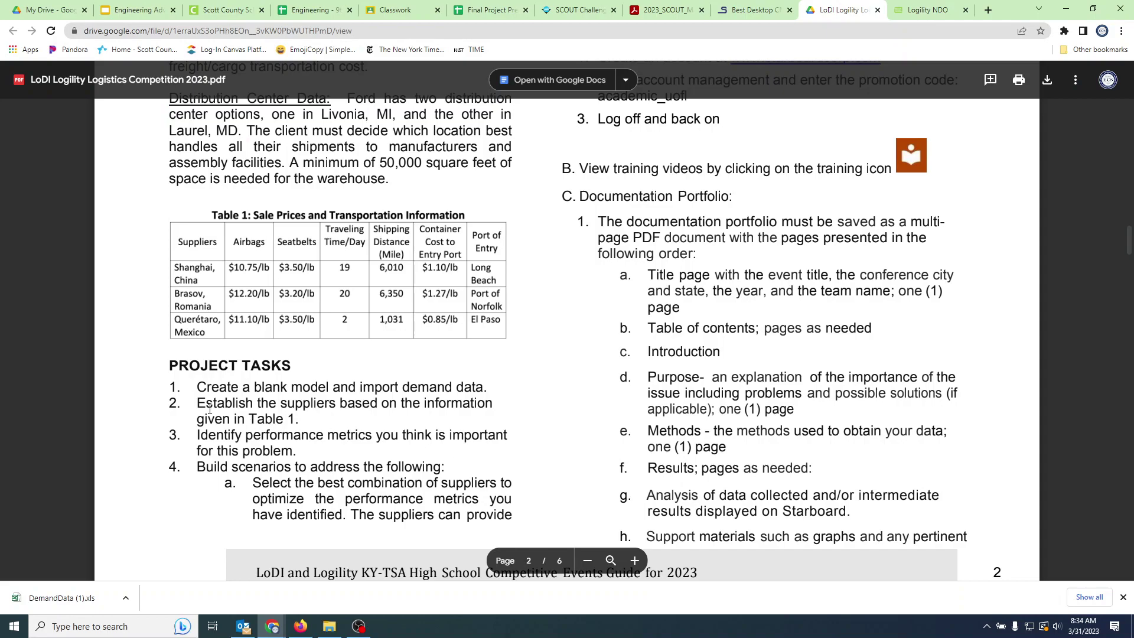
drag(196, 435, 318, 456)
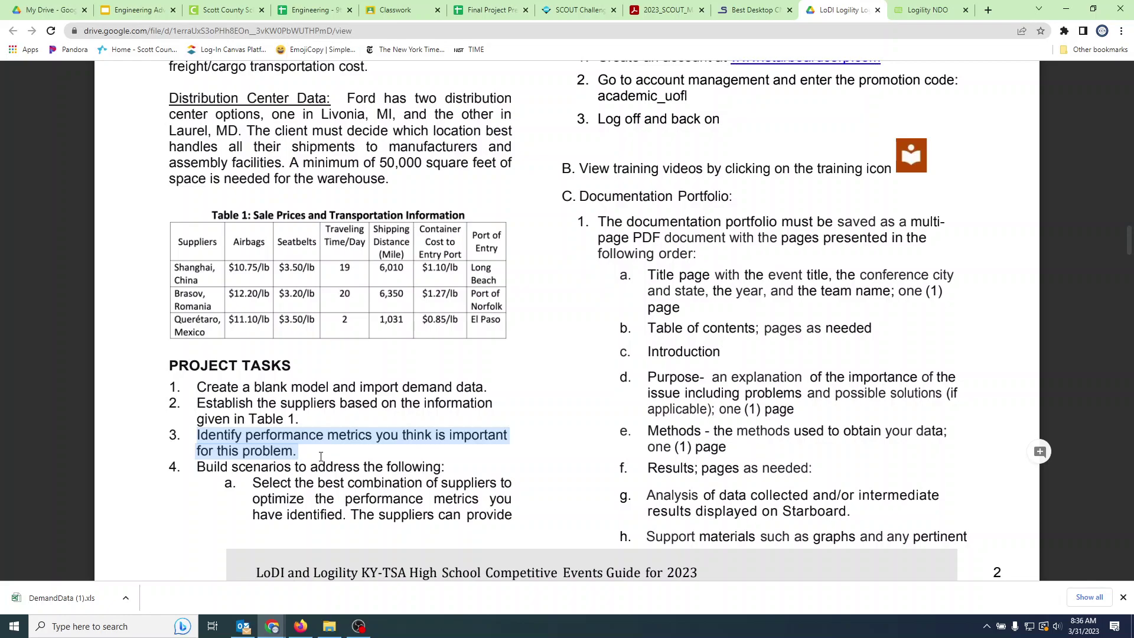
click(376, 452)
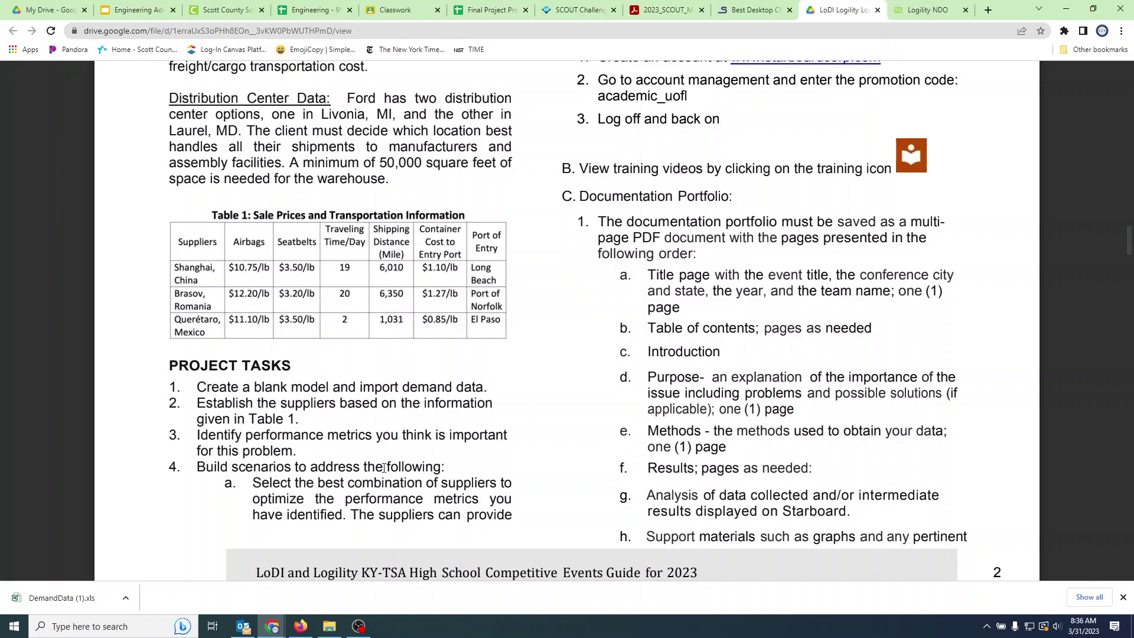
scroll(384, 468, down, 1)
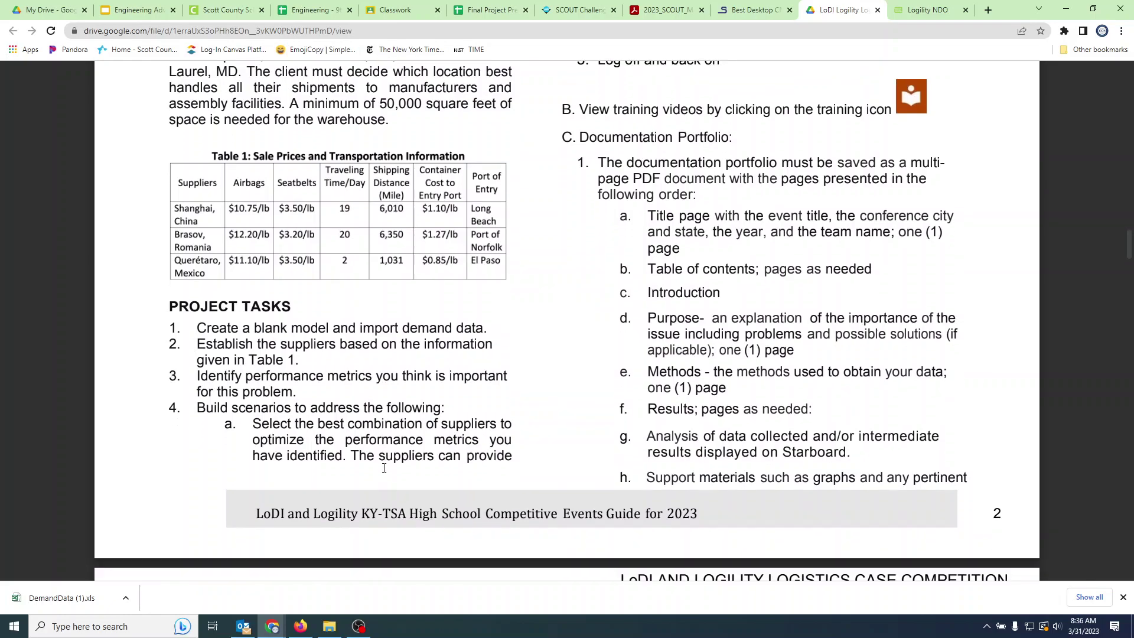
scroll(384, 468, up, 1)
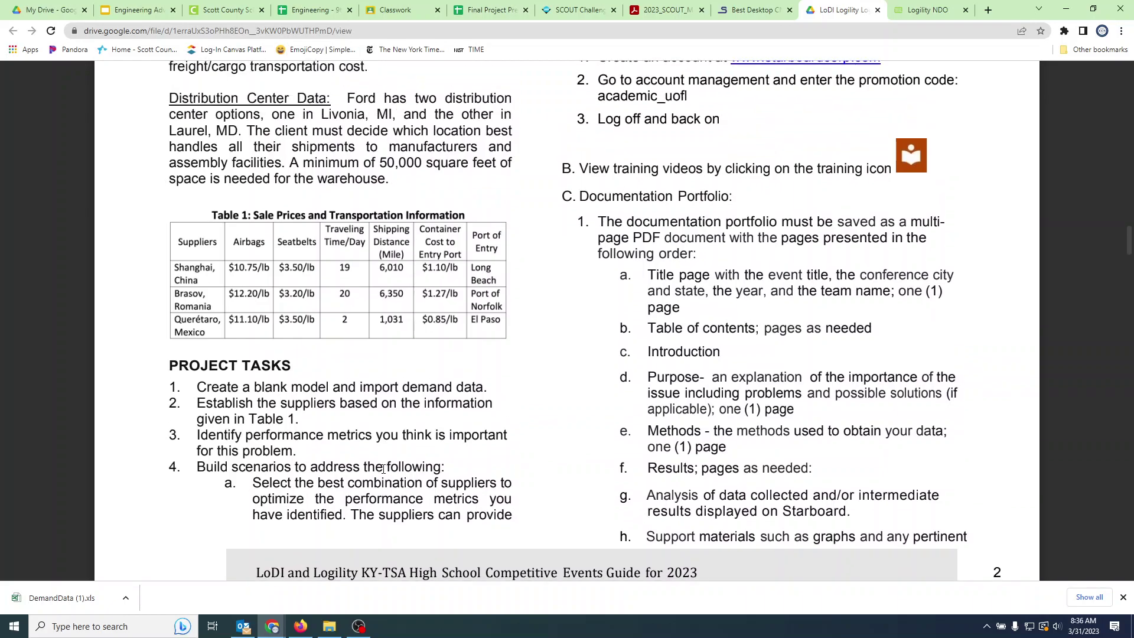
scroll(384, 468, up, 15)
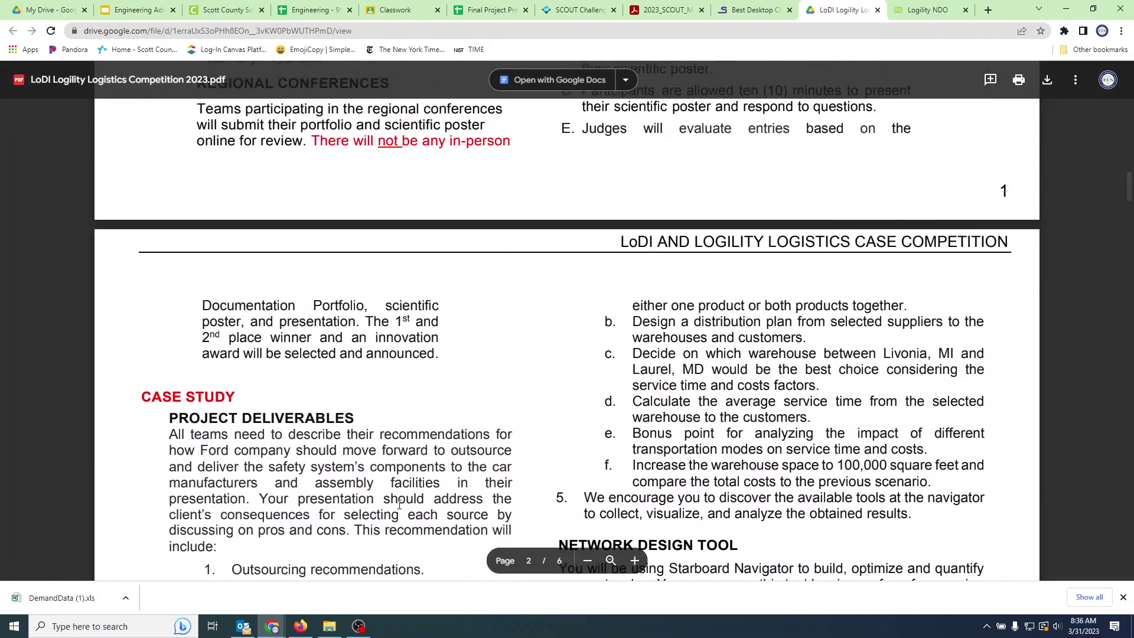
scroll(399, 505, down, 3)
scroll(400, 505, up, 1)
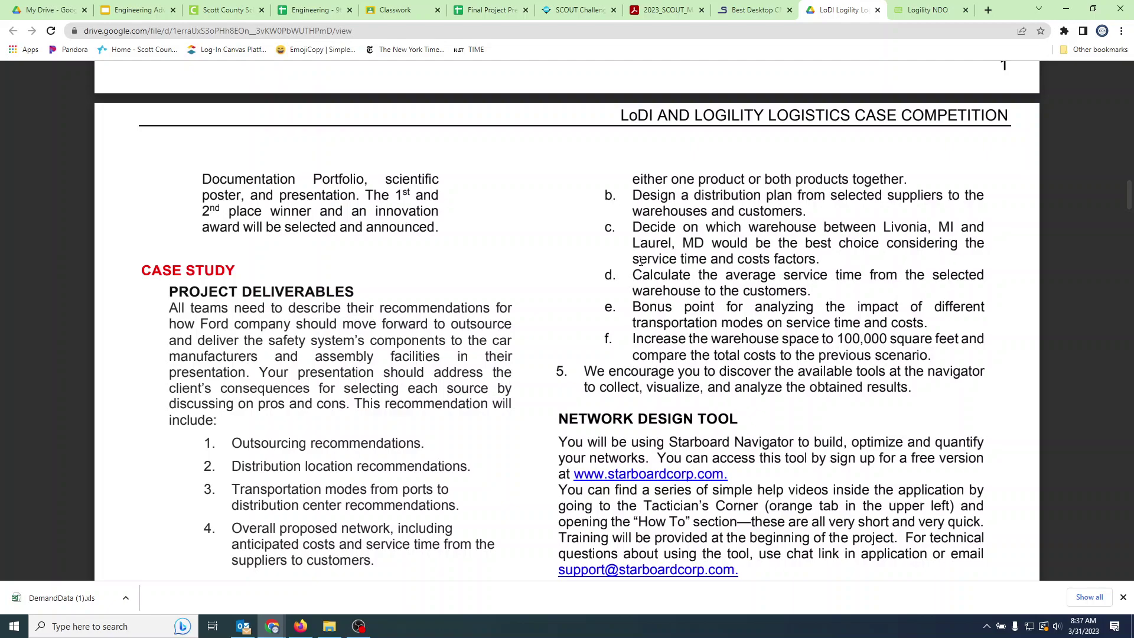
Return to the Logility model and look over the tutorial resources in the Tactician's Corner
click(927, 10)
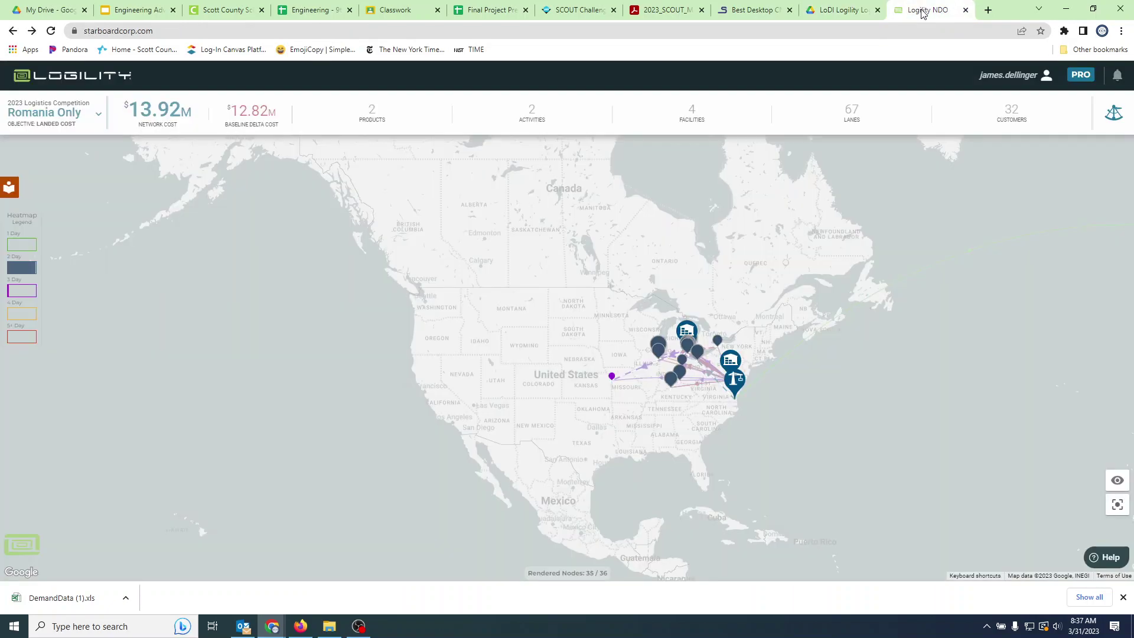
scroll(678, 393, down, 1)
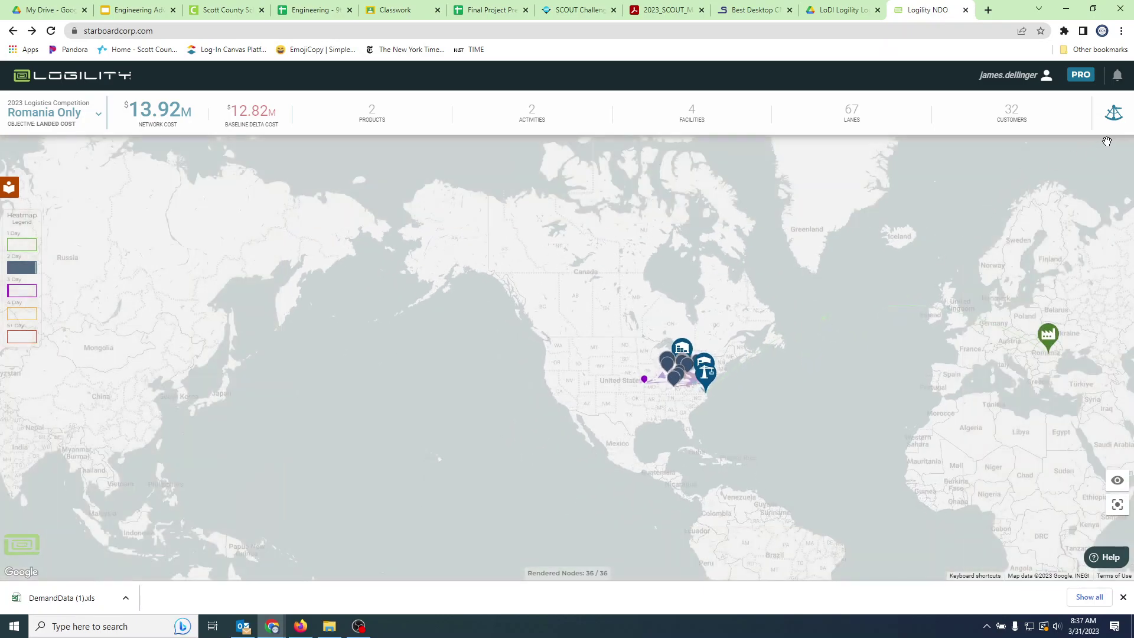
click(9, 188)
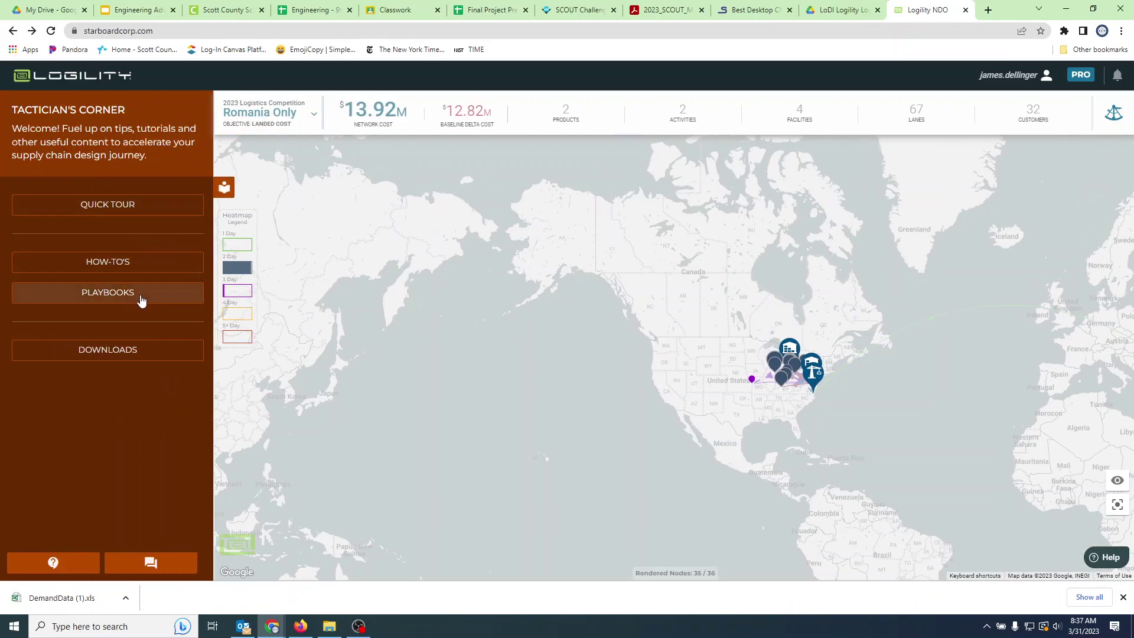
click(225, 188)
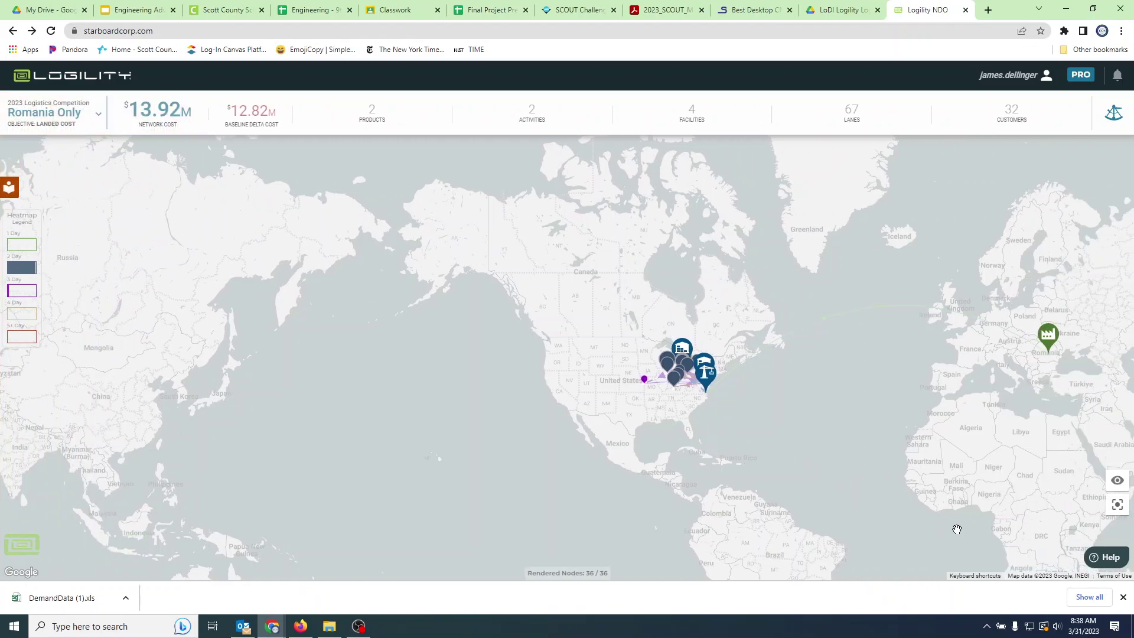
Skim the help article on how Logility Network Optimization calculates costs, and close the help
click(1104, 558)
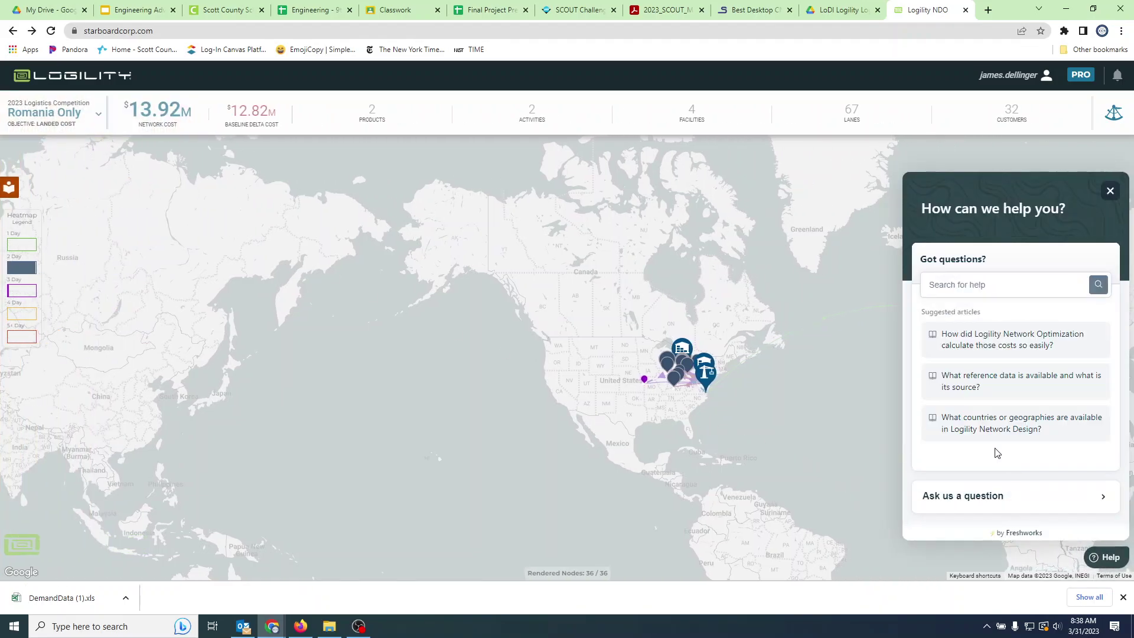
click(1006, 282)
click(964, 286)
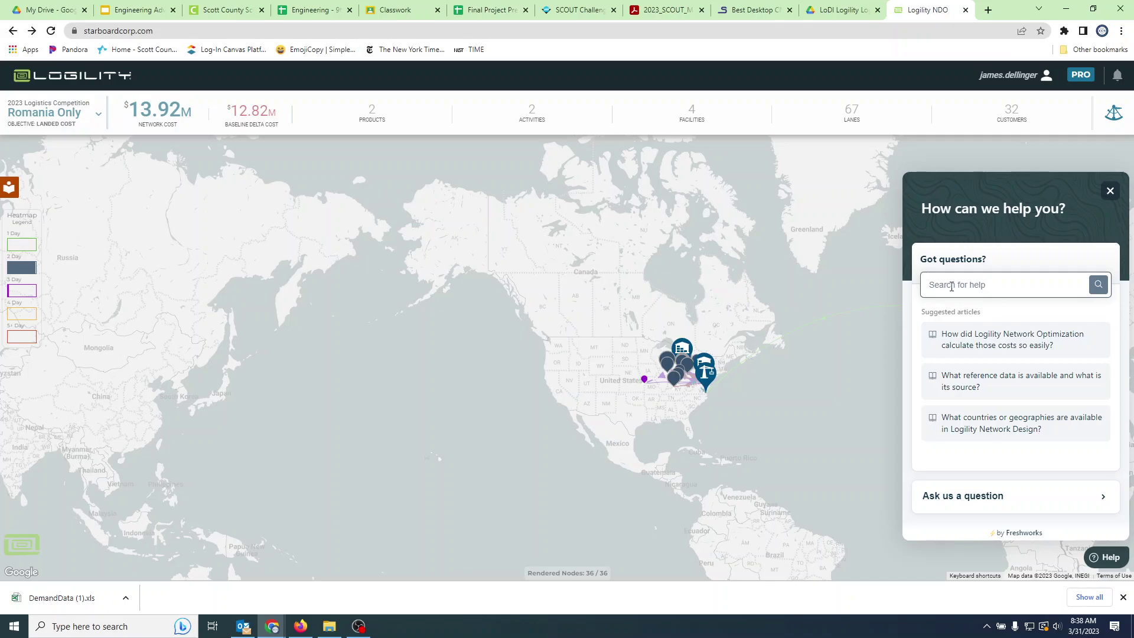
click(962, 347)
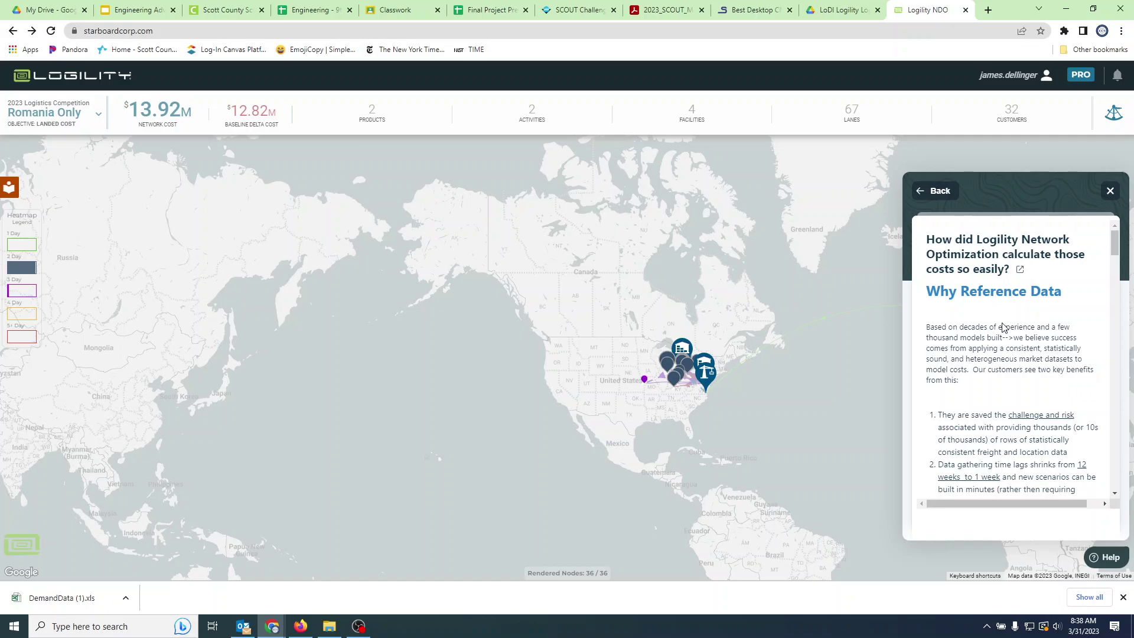
scroll(1004, 330, down, 5)
scroll(1012, 356, up, 5)
scroll(1043, 420, down, 10)
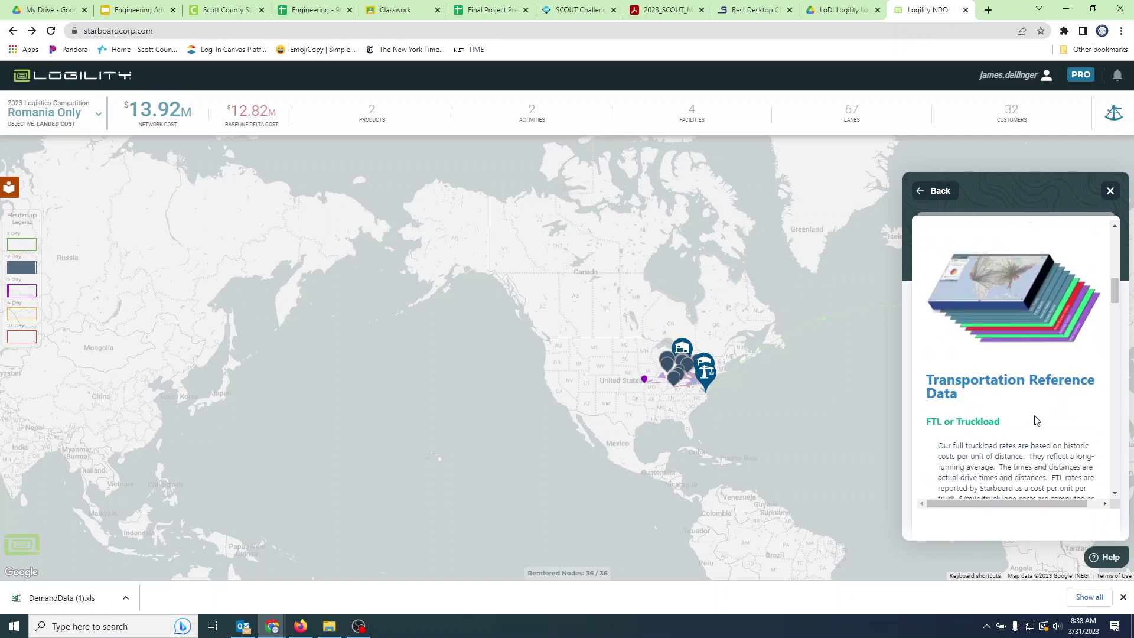
scroll(1025, 431, up, 10)
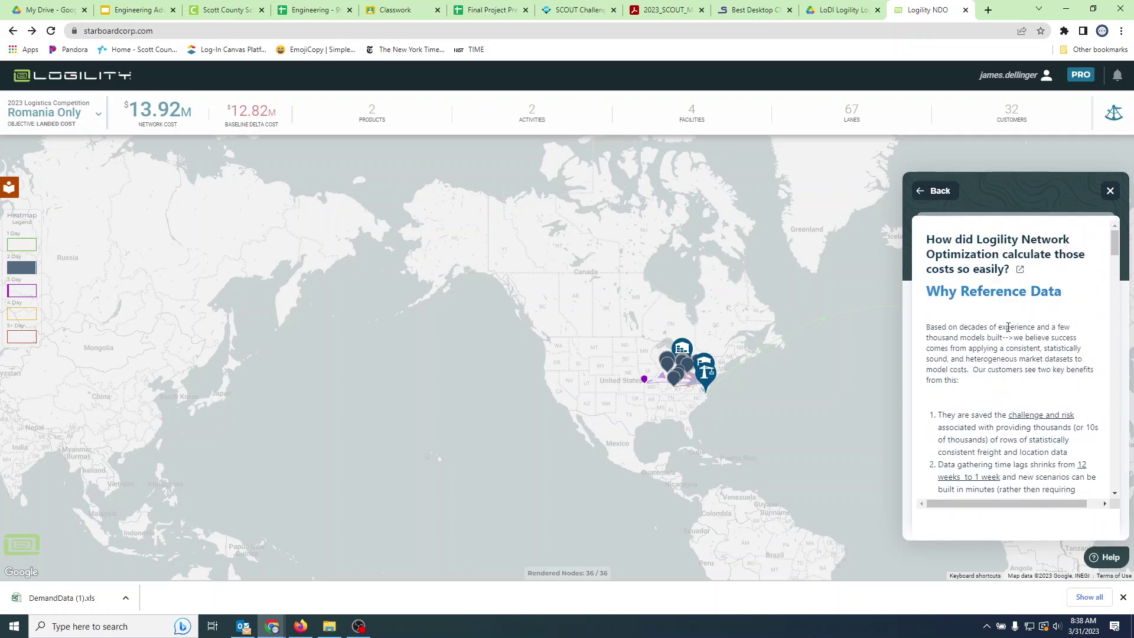
click(939, 190)
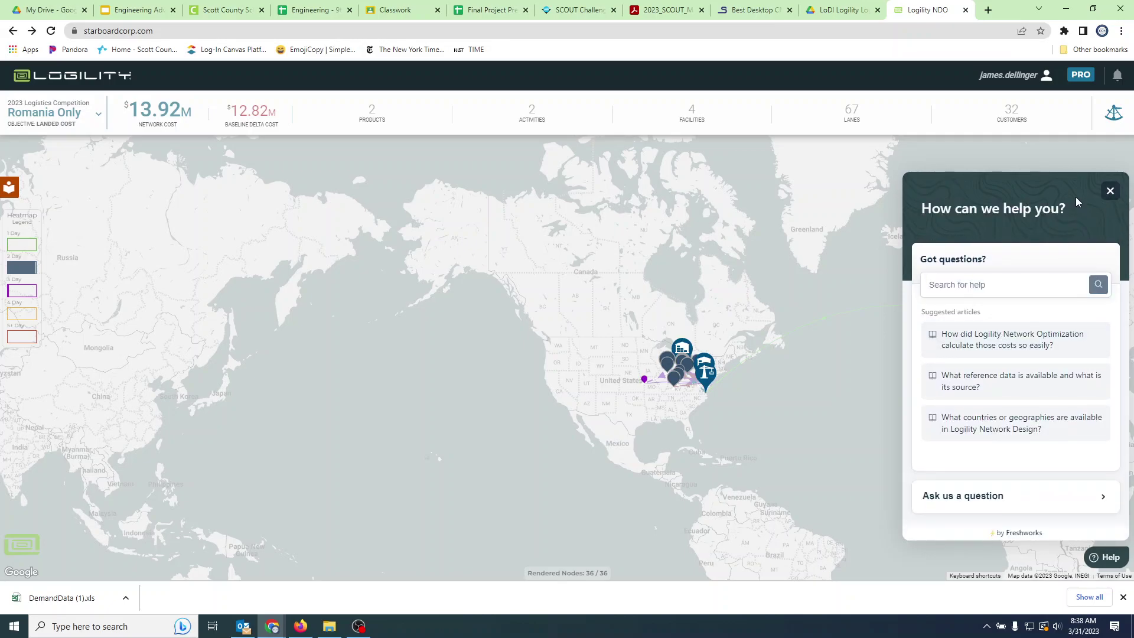
click(1109, 191)
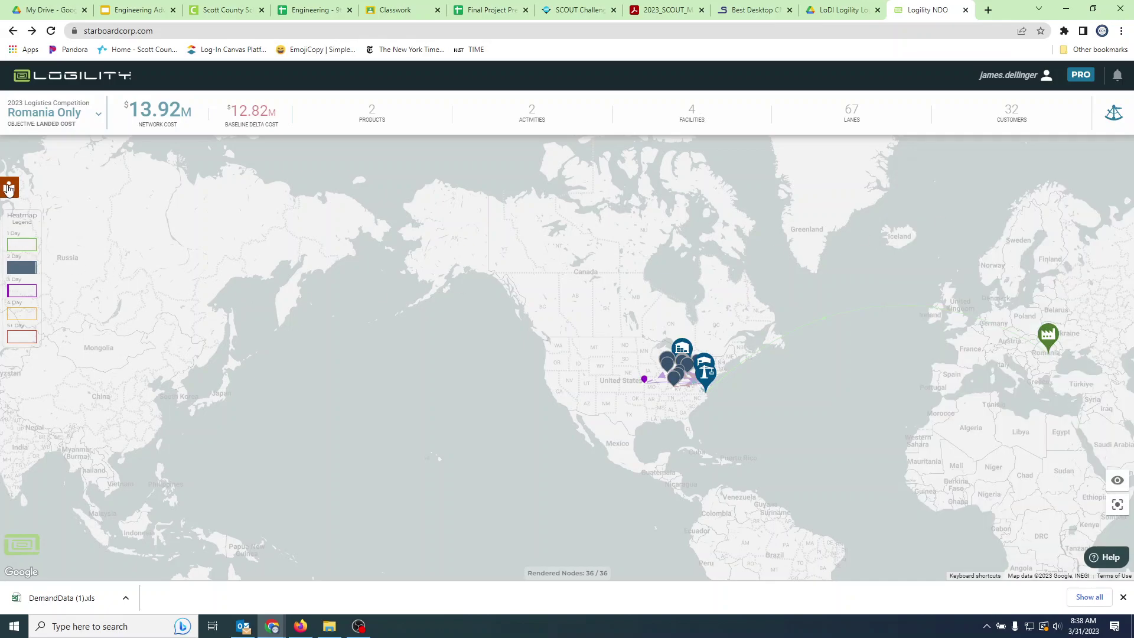